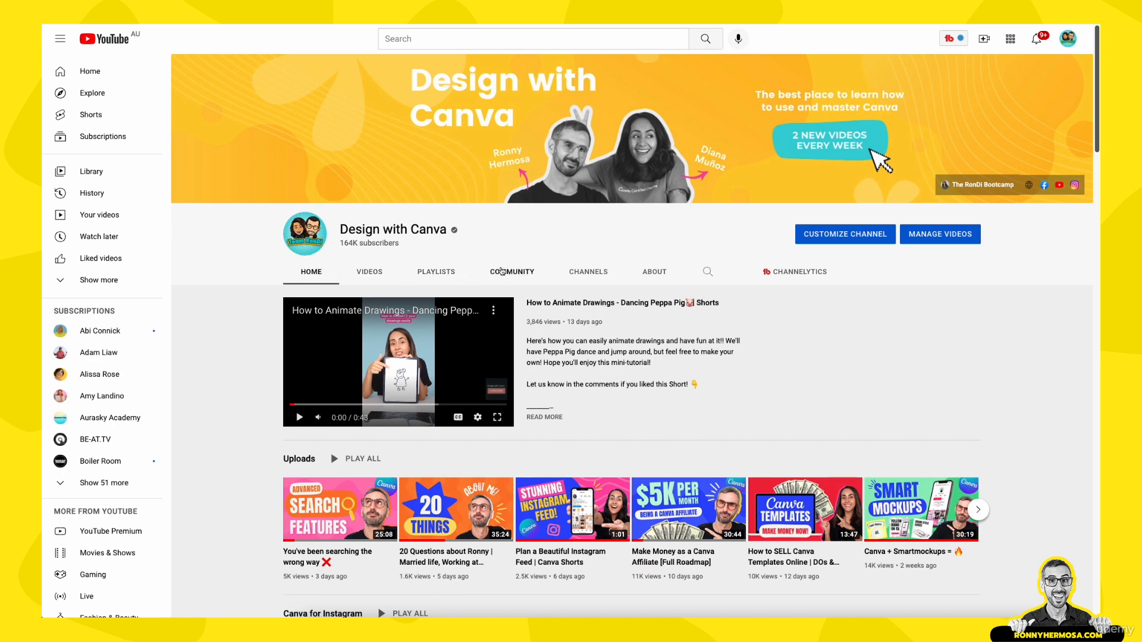
- Browse the posts on the channel's Community tab
left_click(512, 271)
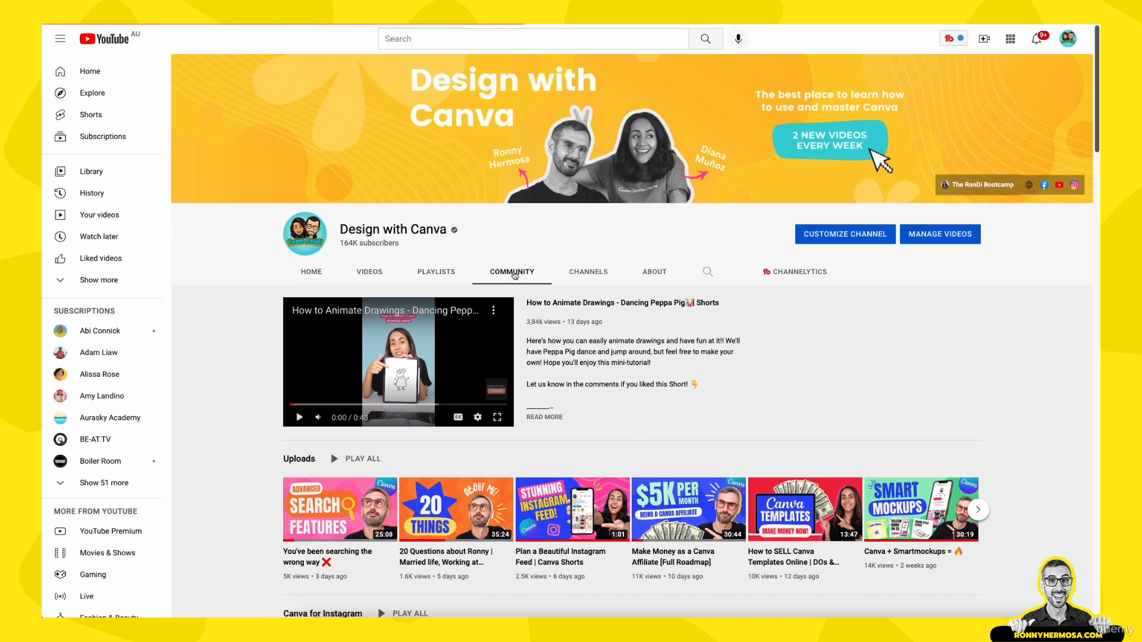
scroll(515, 275, "down", 10)
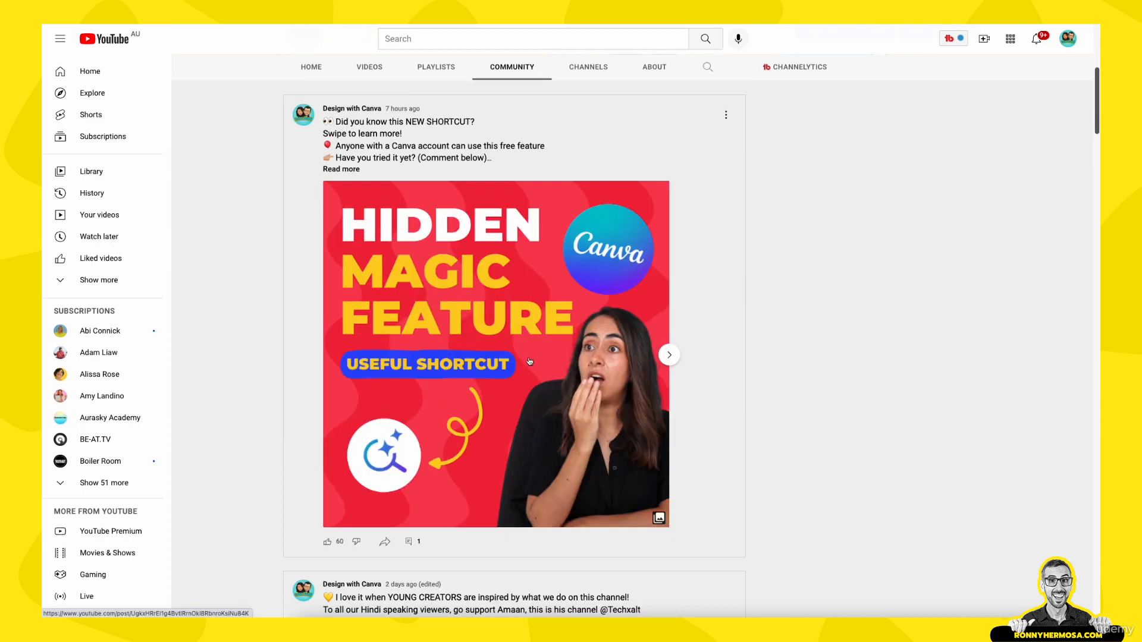
scroll(529, 364, "down", 20)
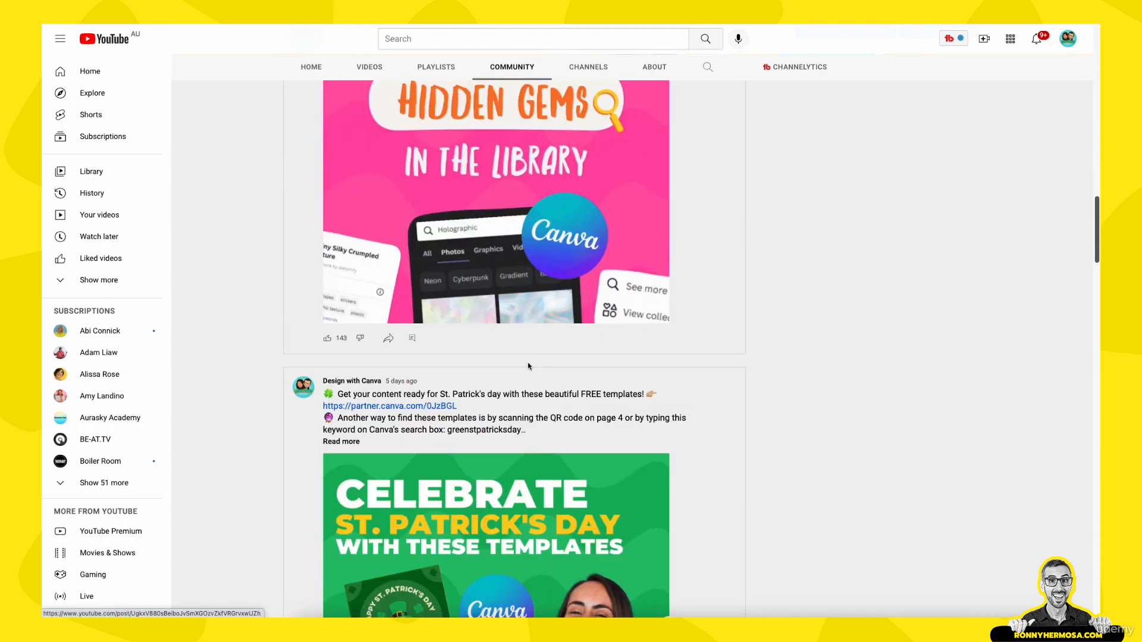
scroll(528, 369, "down", 9)
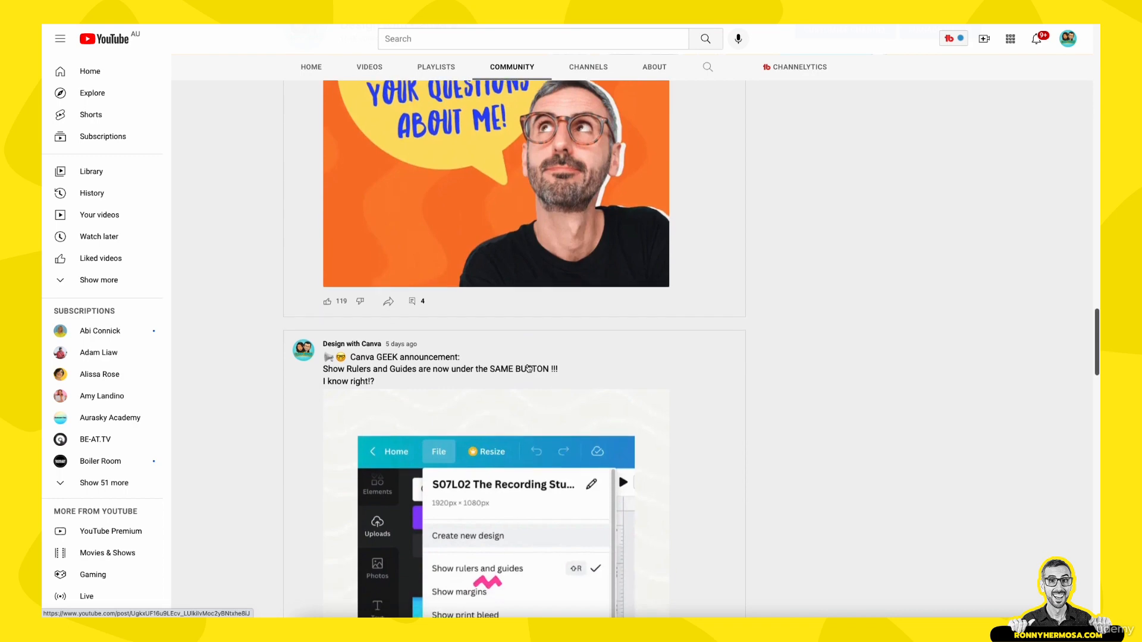
scroll(527, 361, "up", 3)
scroll(528, 361, "up", 4)
scroll(514, 416, "down", 1)
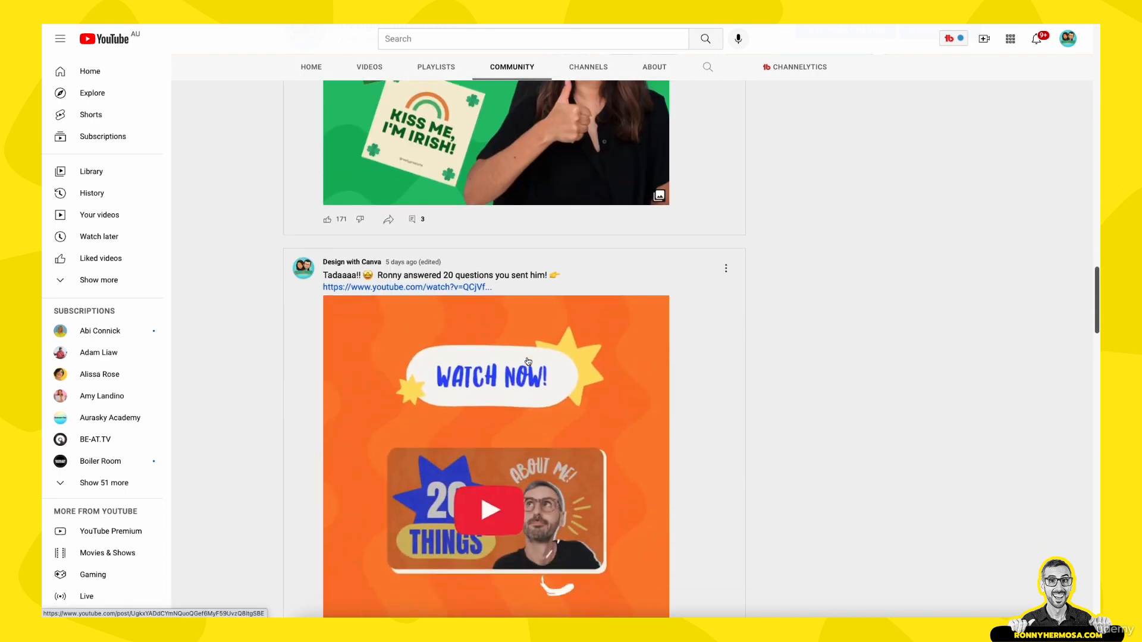
scroll(511, 432, "down", 7)
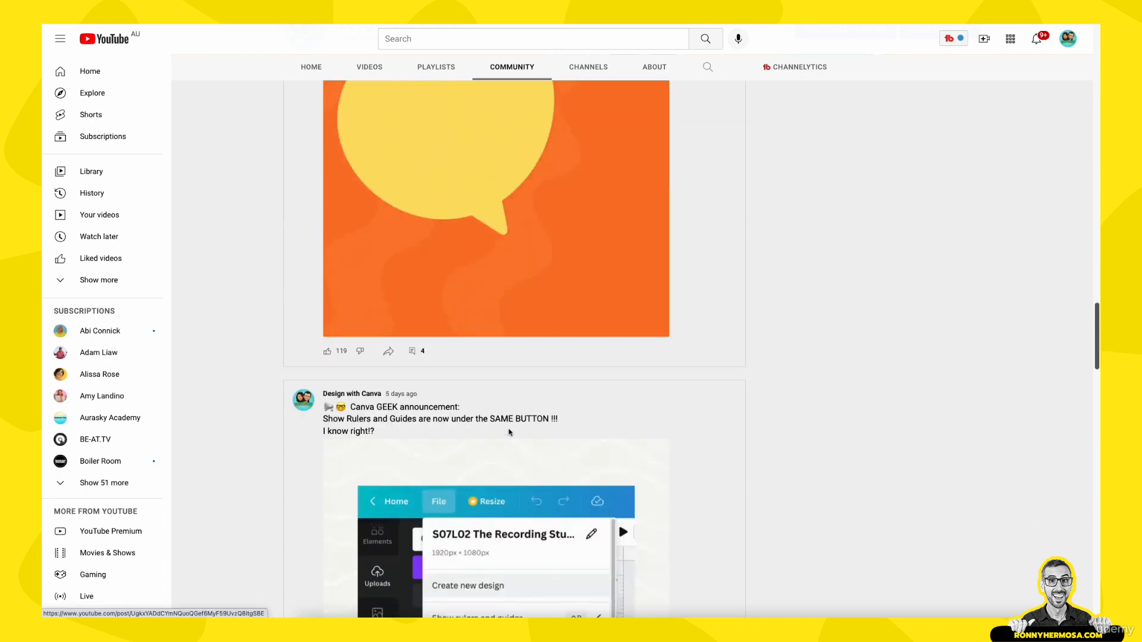
scroll(509, 433, "down", 18)
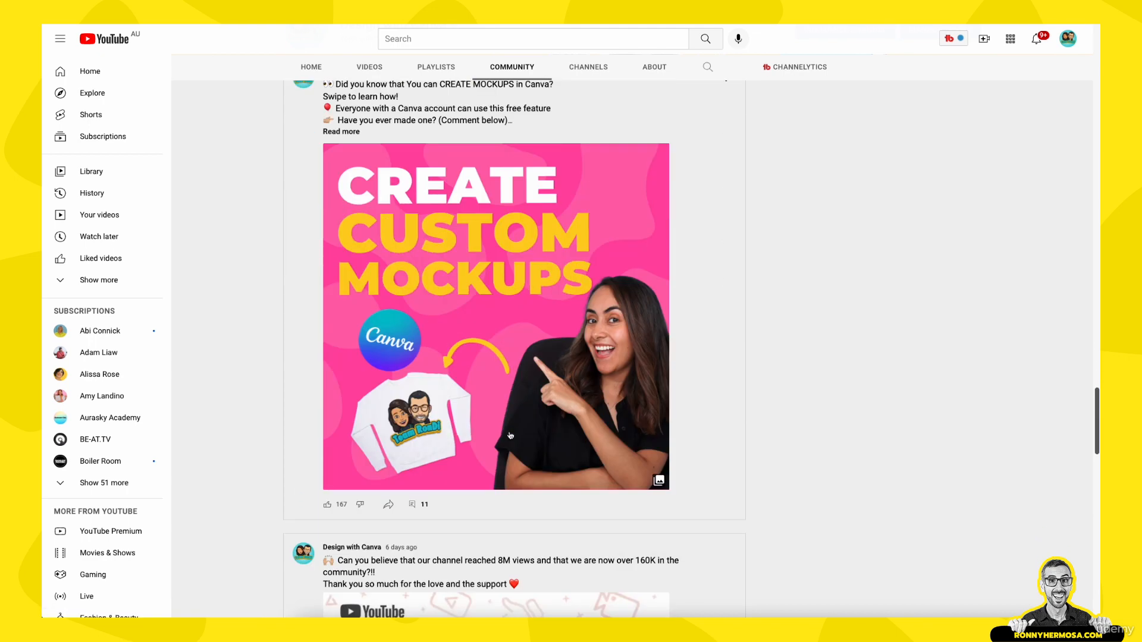
scroll(510, 436, "down", 5)
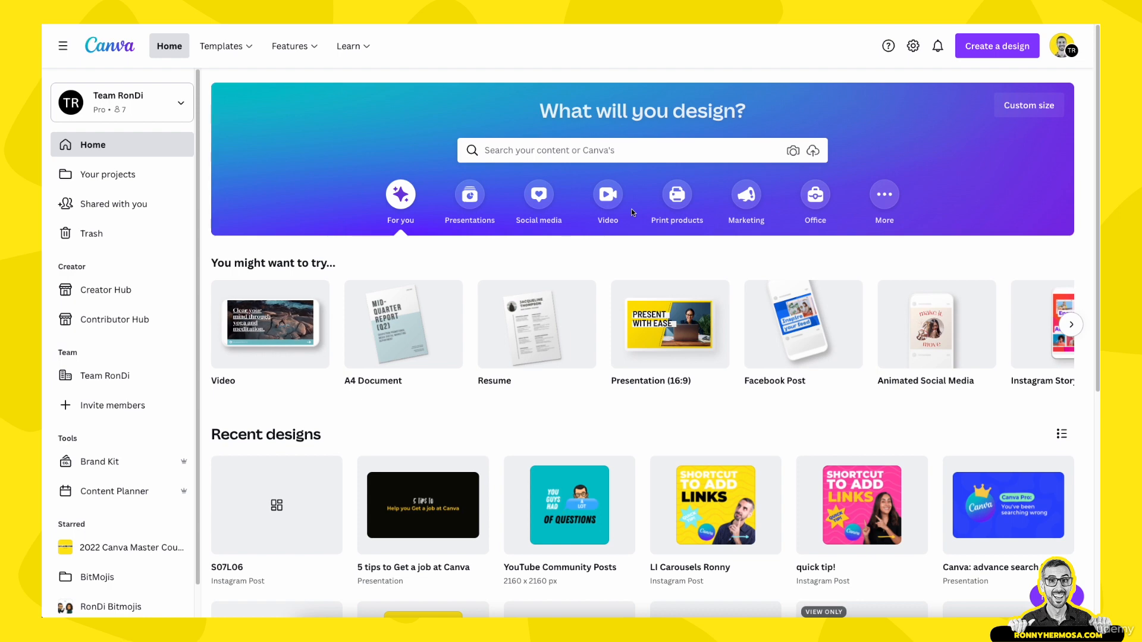
- Create a blank Animated Social Media design from the social media design types
left_click(538, 196)
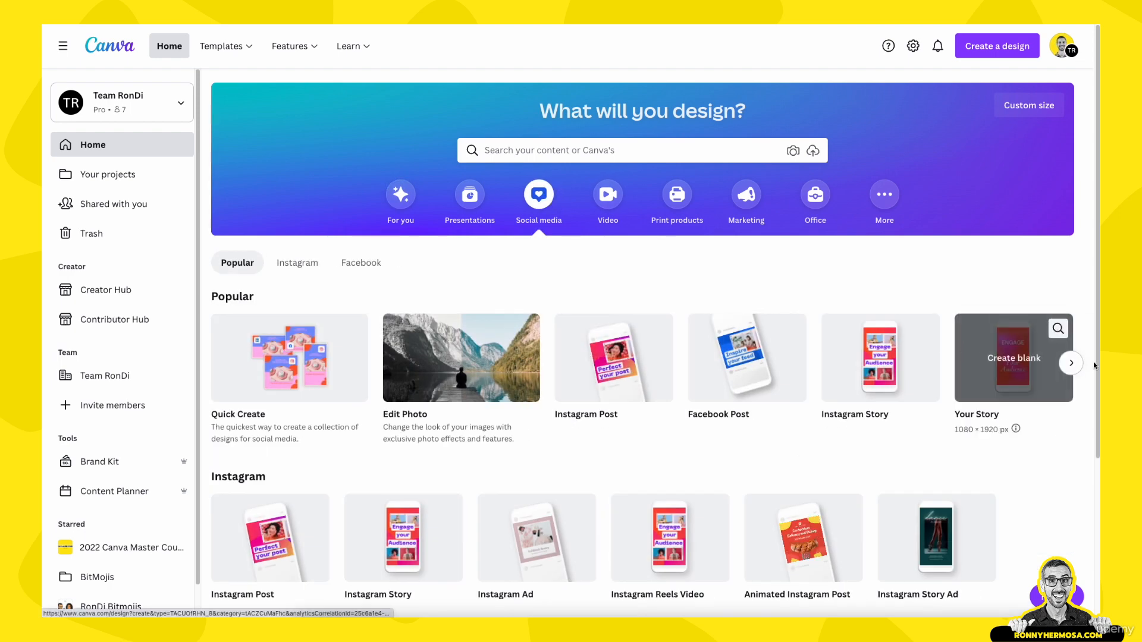
left_click(1074, 366)
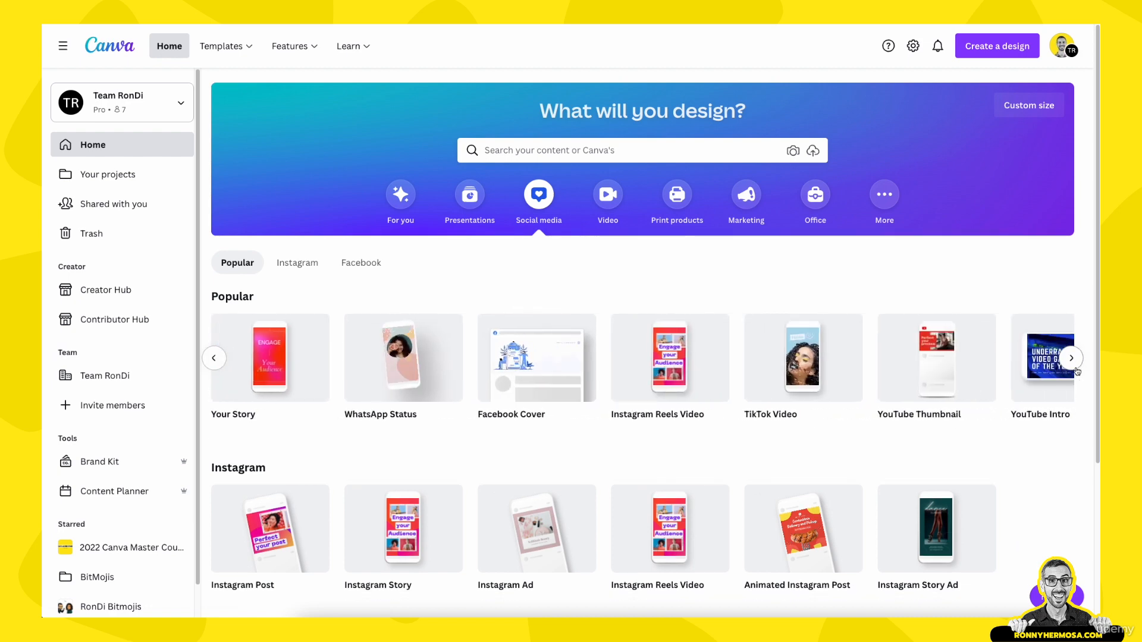
left_click(1071, 359)
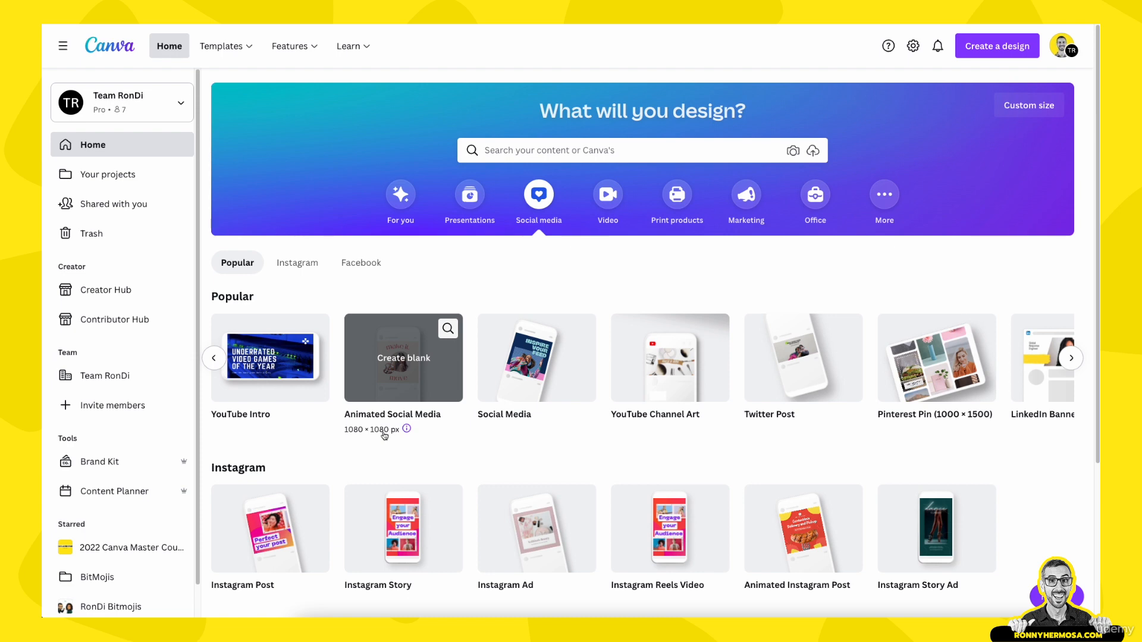
left_click(399, 368)
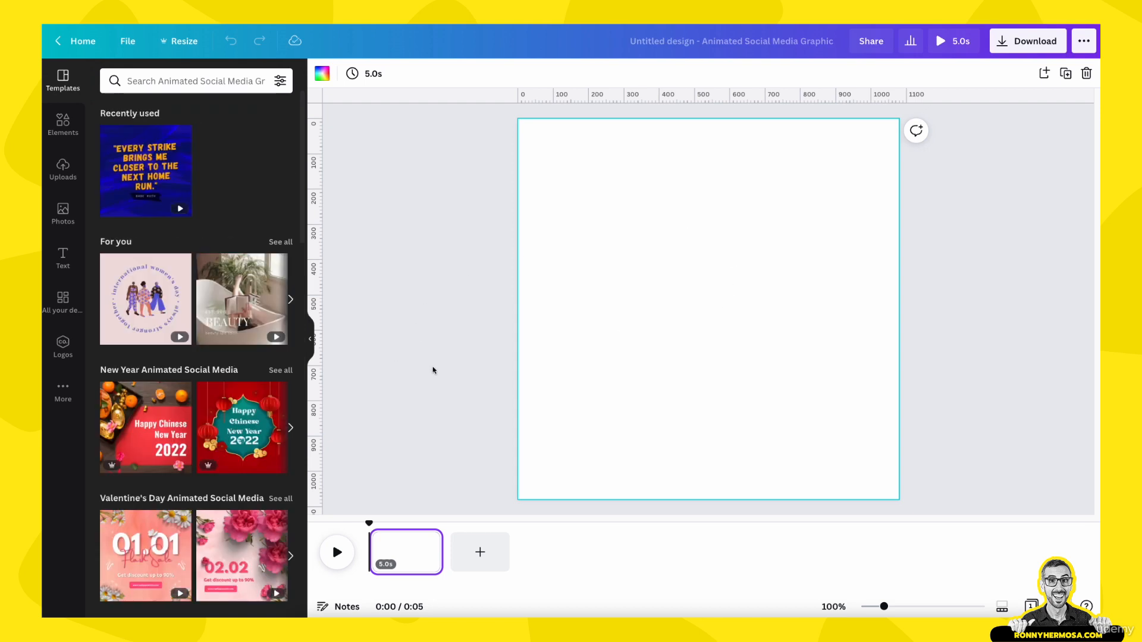
- Upload the 160,000 subscribers and 8,000,000 views milestone images into the design's uploads
left_click(926, 337)
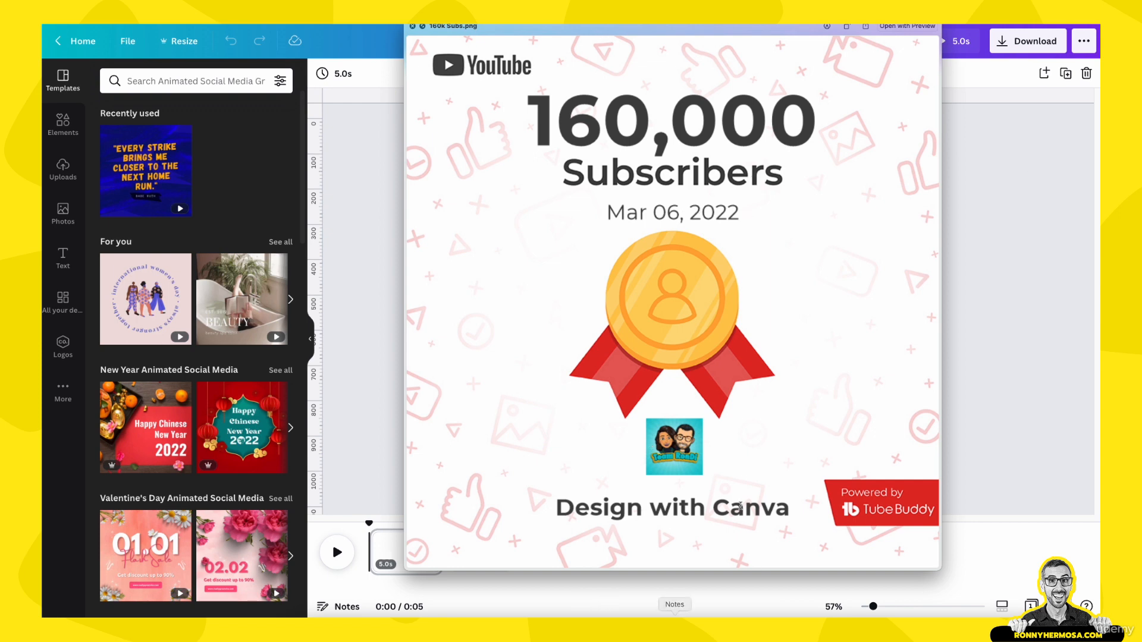
key("space")
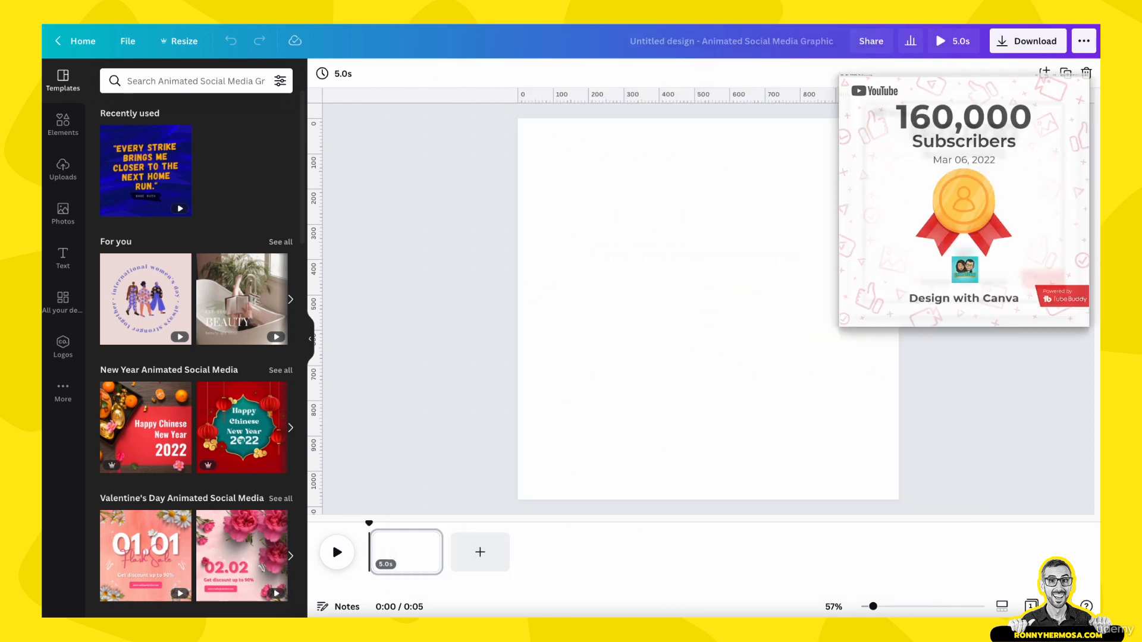
key("space")
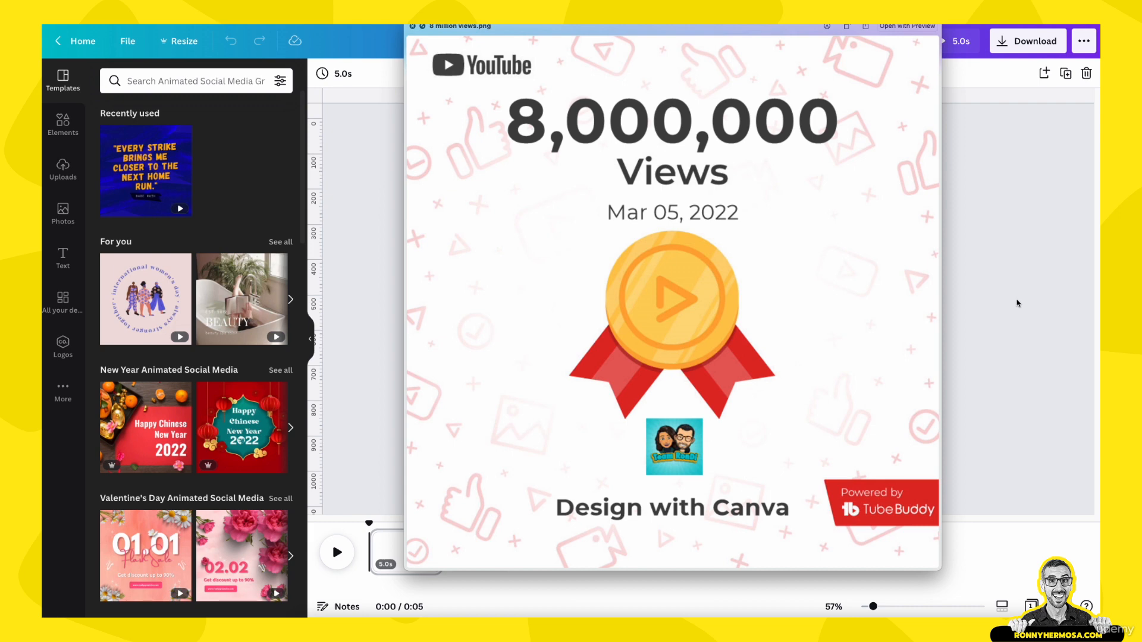
key("space")
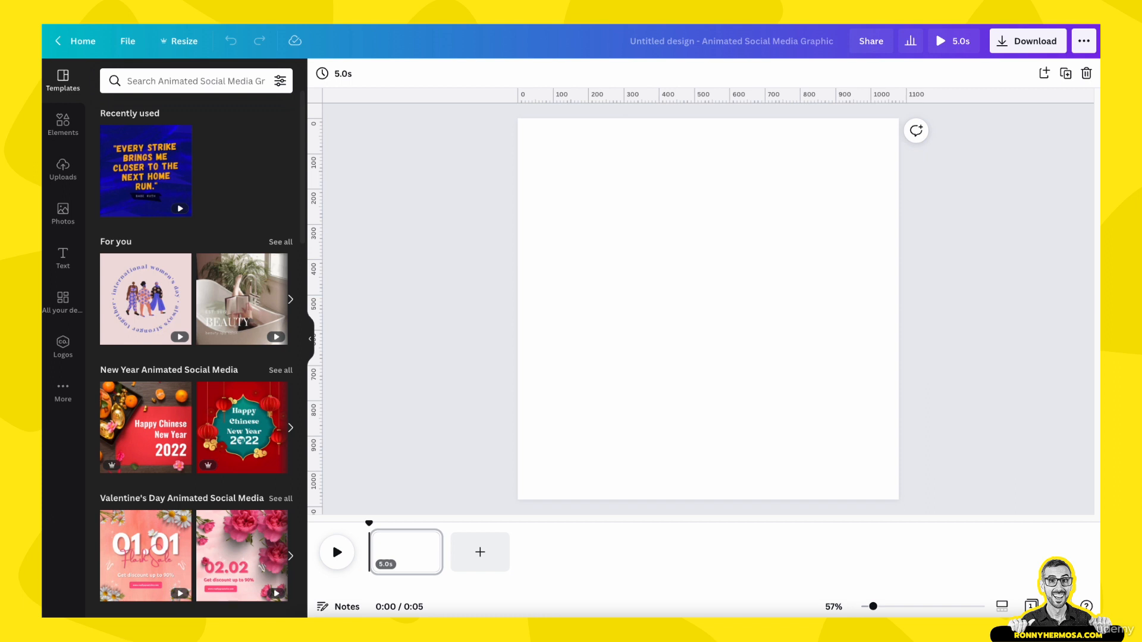
left_click_drag(1141, 209, 221, 291)
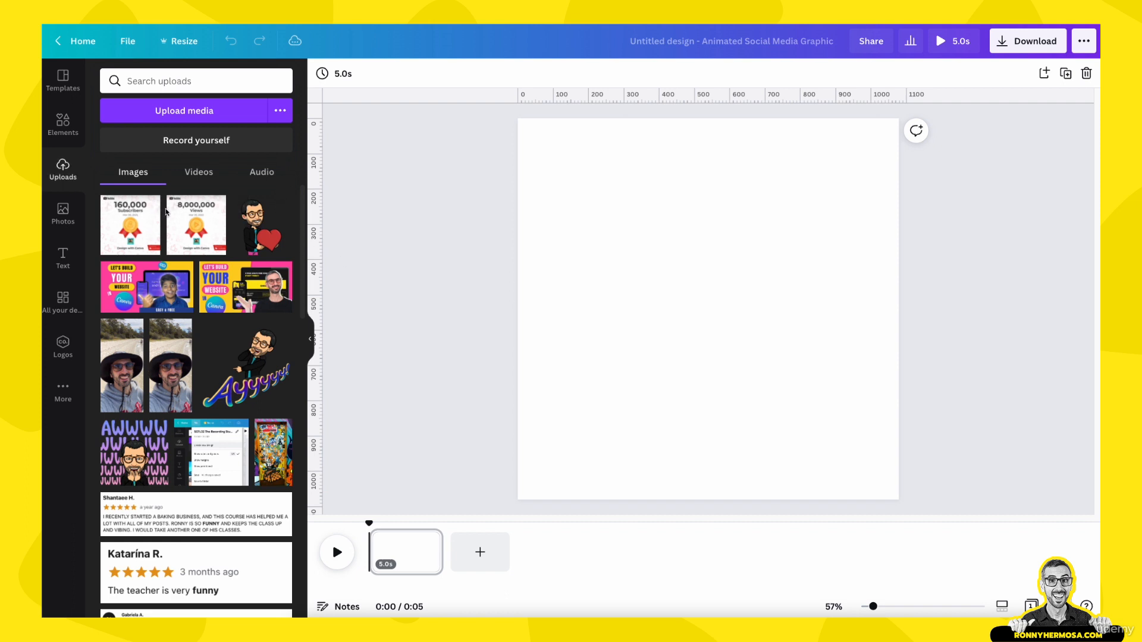
- Place the 8,000,000 views image on the first page and the 160,000 subscribers image on a new second page
left_click(168, 213)
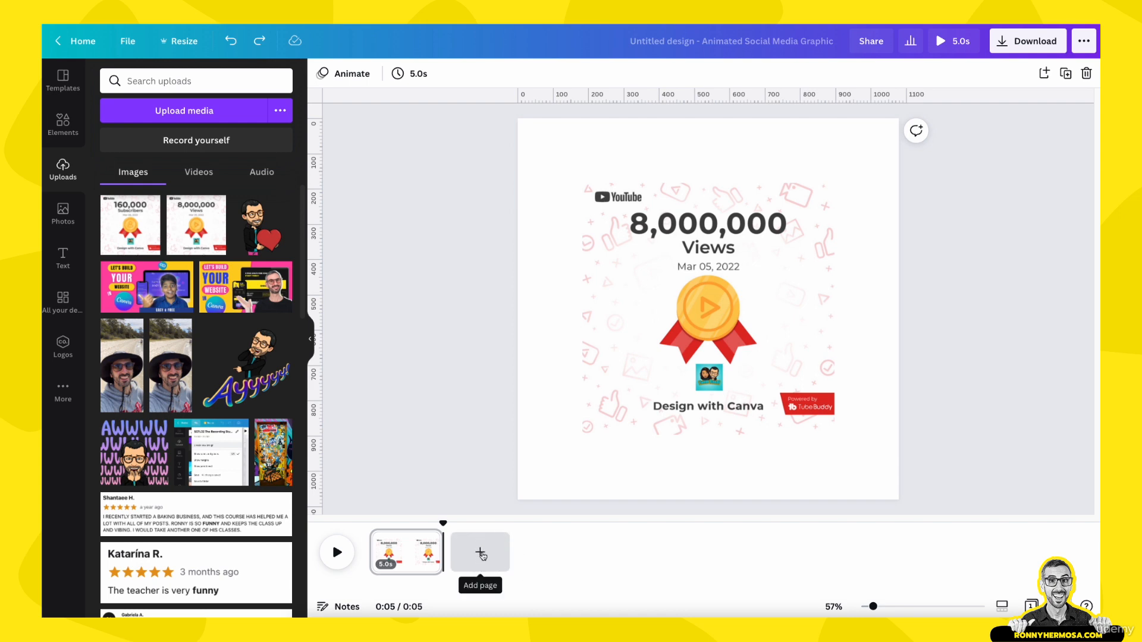
left_click(481, 553)
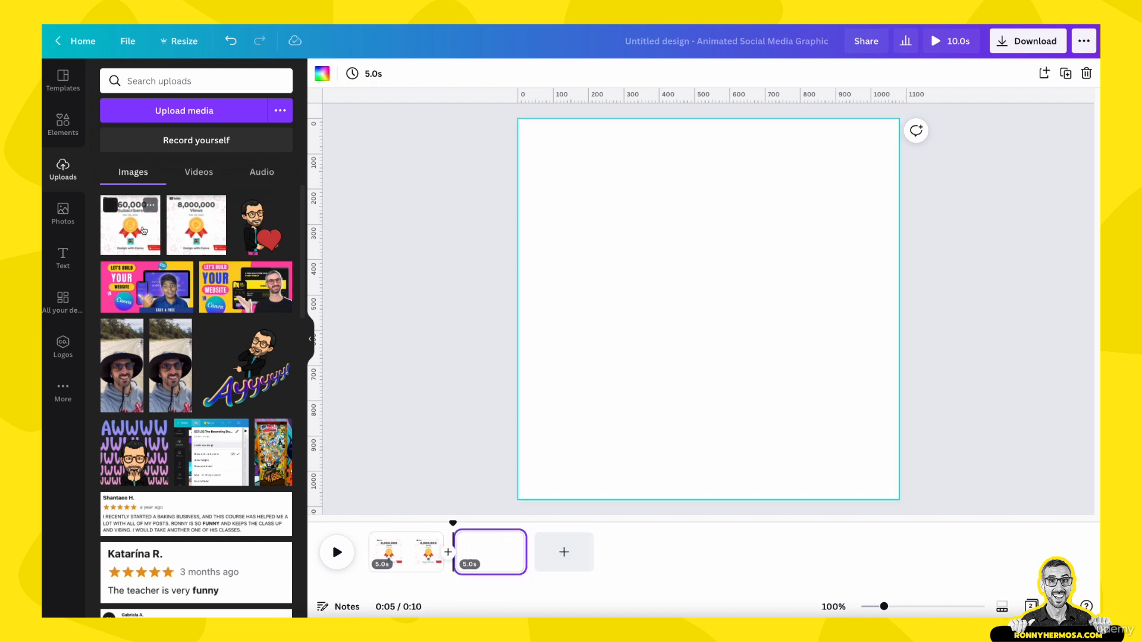
left_click(143, 230)
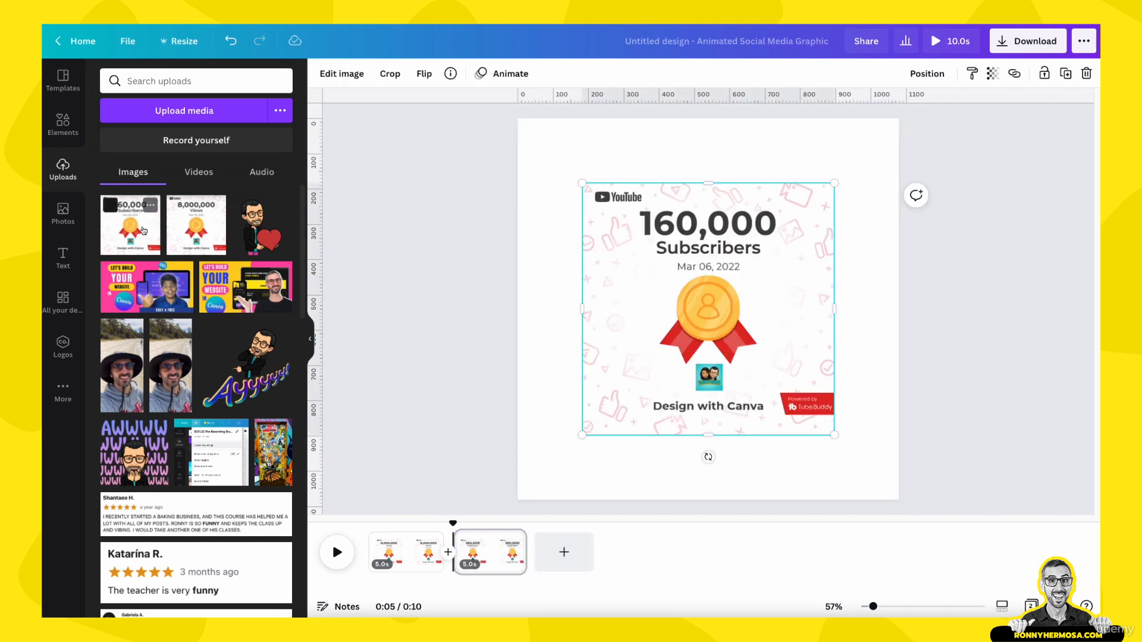
- Set the 8,000,000 views image as the first page's background
left_click(398, 551)
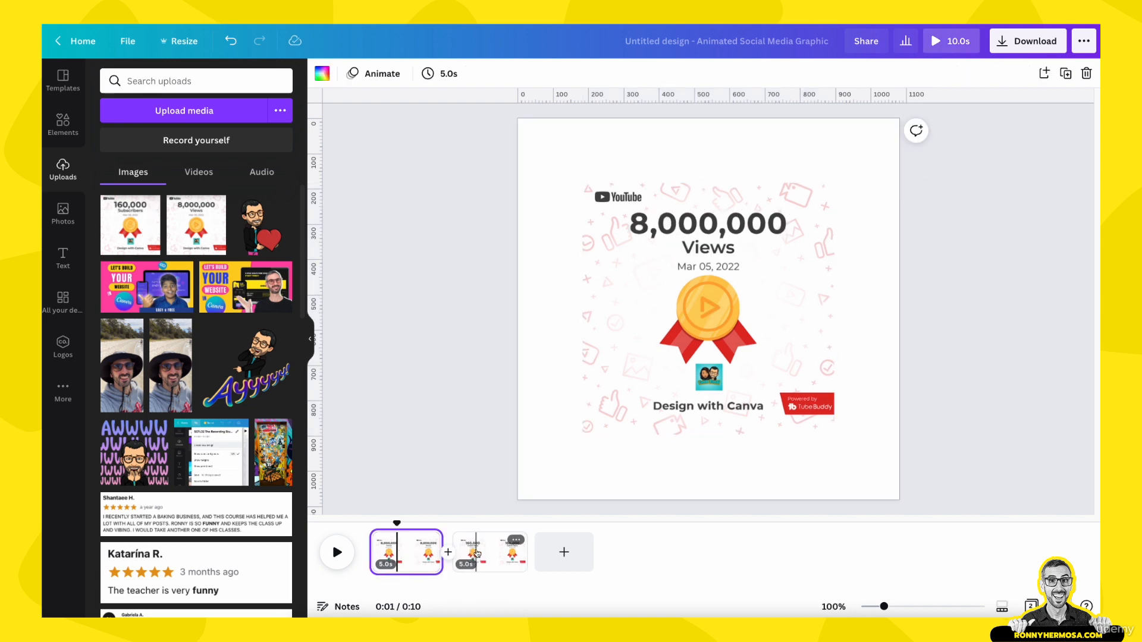
left_click(477, 554)
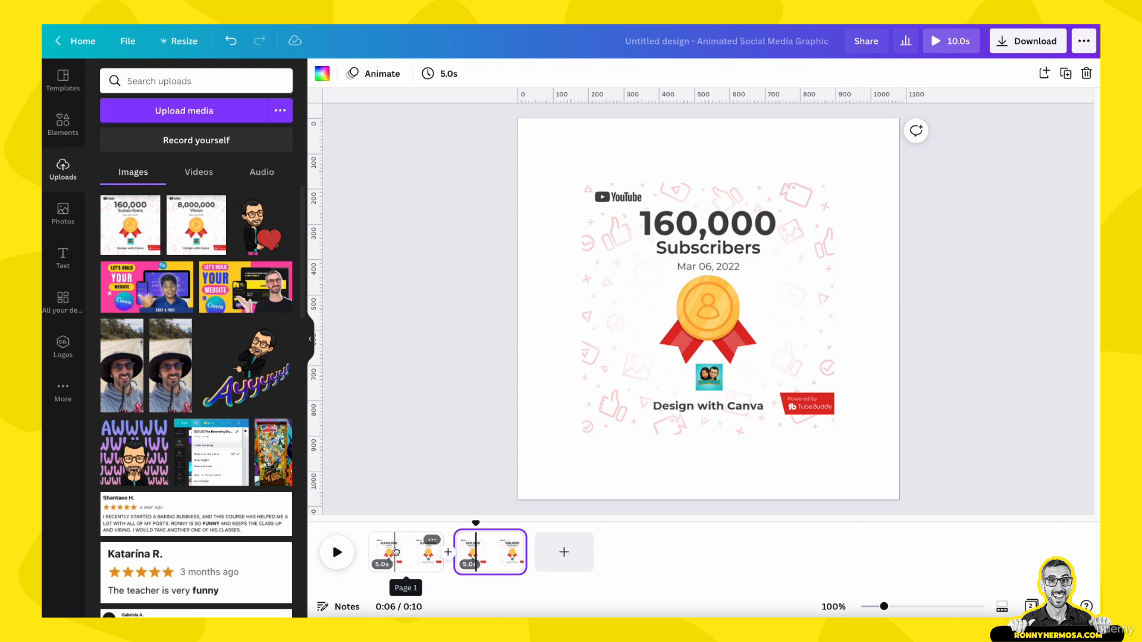
left_click(396, 551)
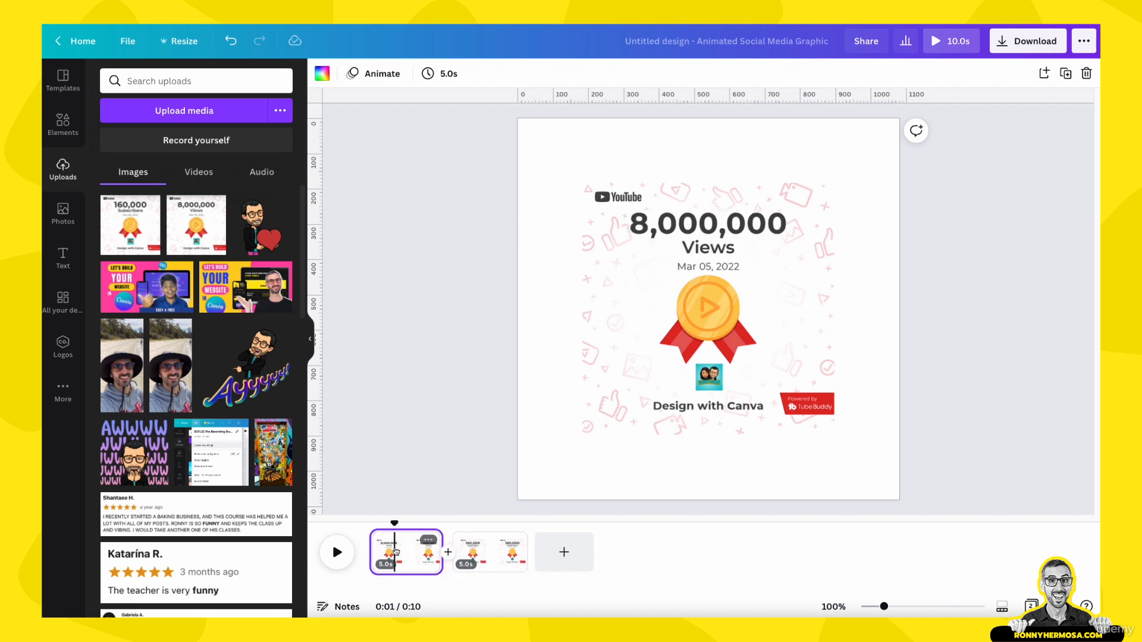
left_click(664, 284)
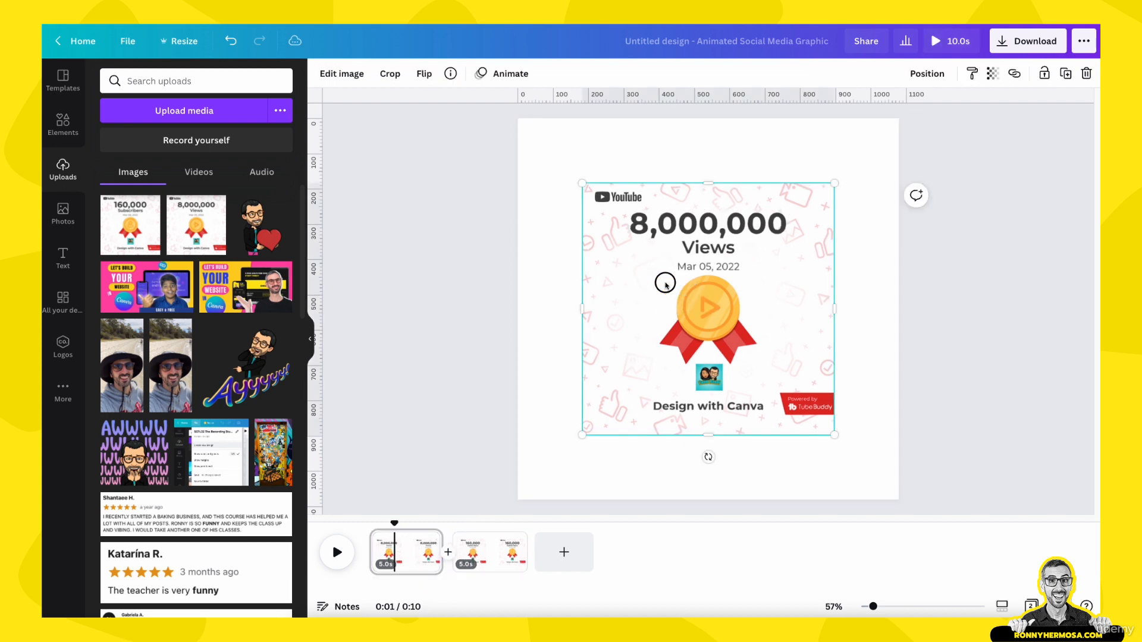
left_click_drag(664, 285, 670, 339)
right_click(670, 339)
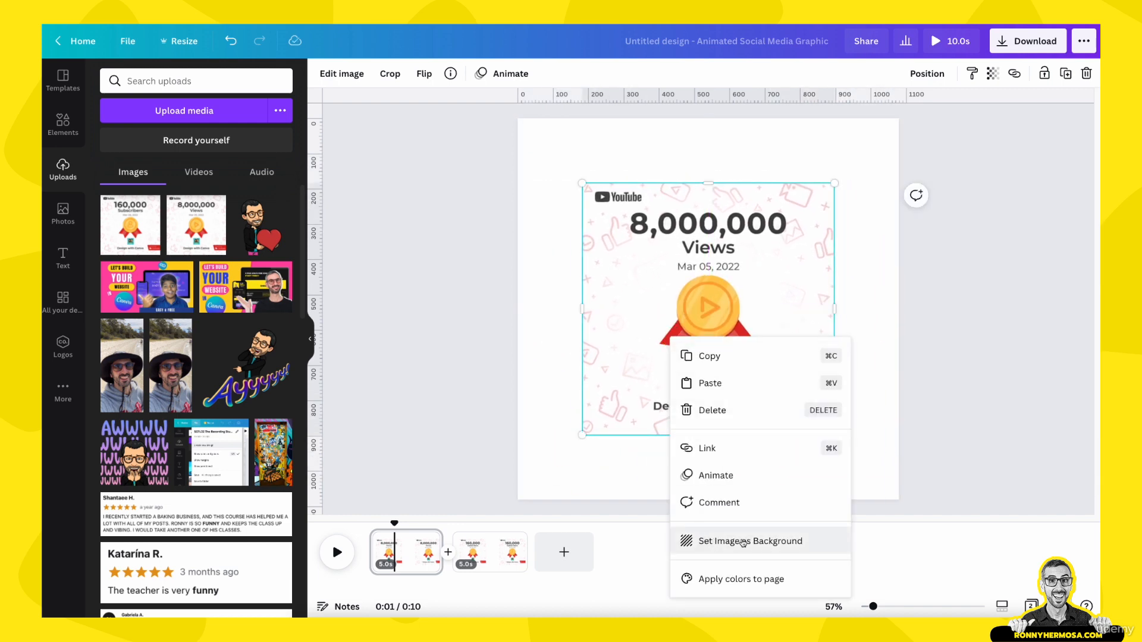
left_click(747, 541)
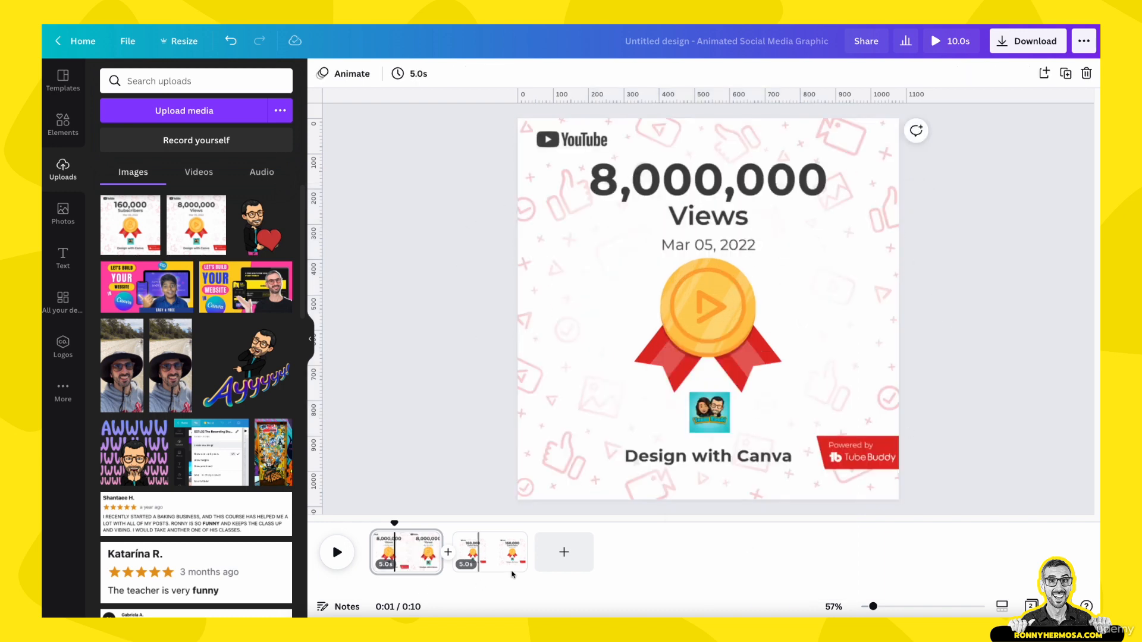
- Set the 160,000 subscribers image as the second page's background
left_click(504, 550)
right_click(703, 314)
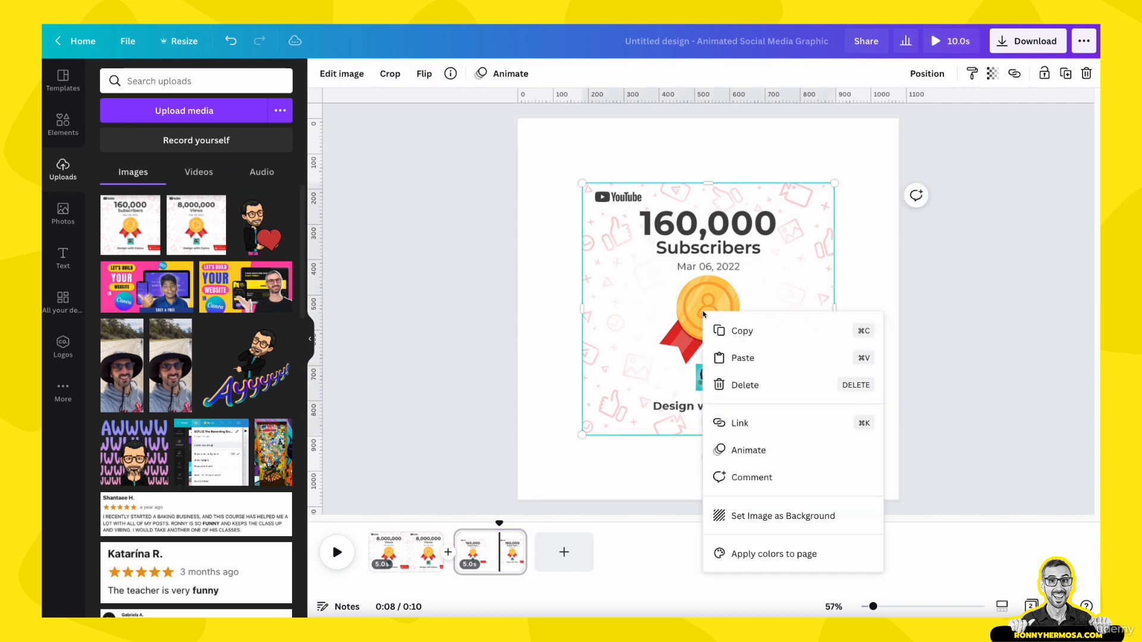
right_click(661, 340)
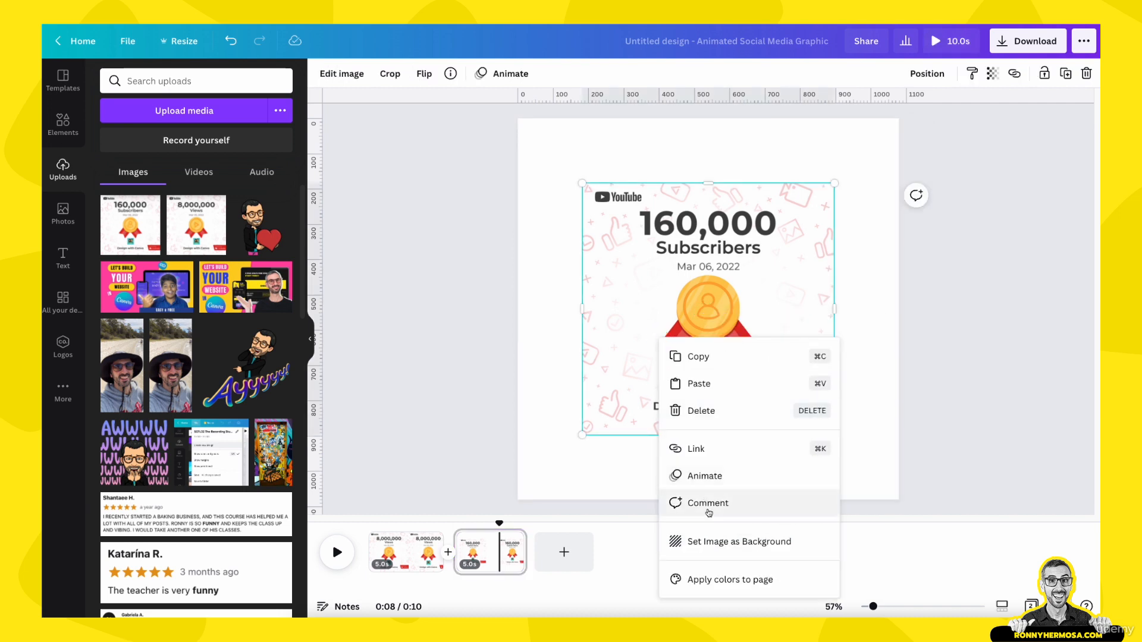
left_click(705, 542)
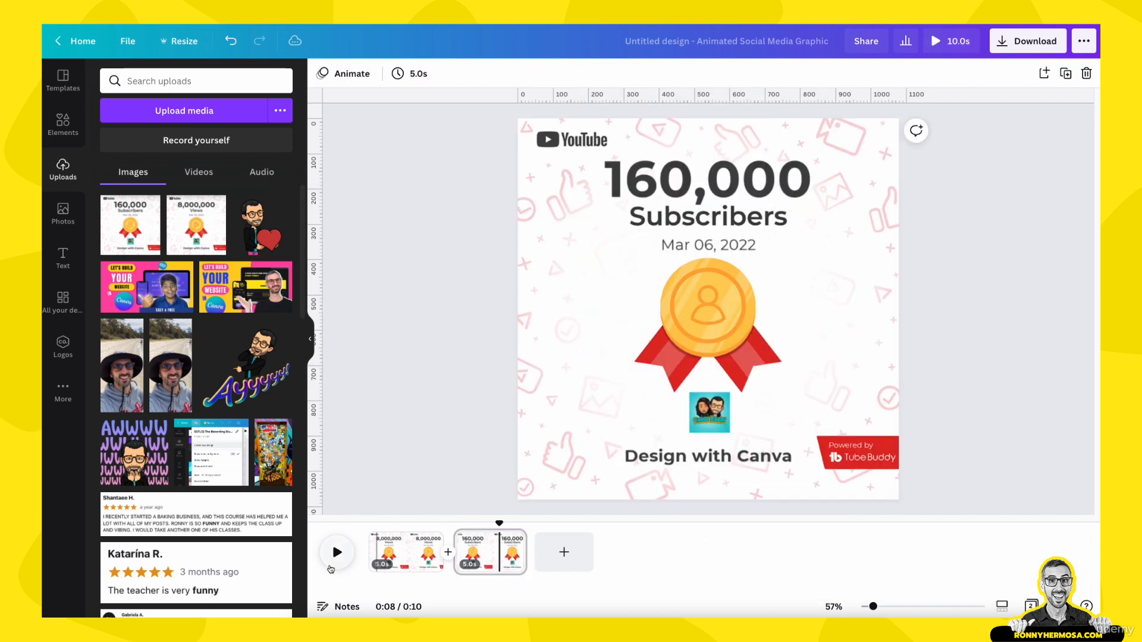
- Open the shared Thumbnail Photos folder and its 2022 photo subfolder from the first page
left_click(384, 558)
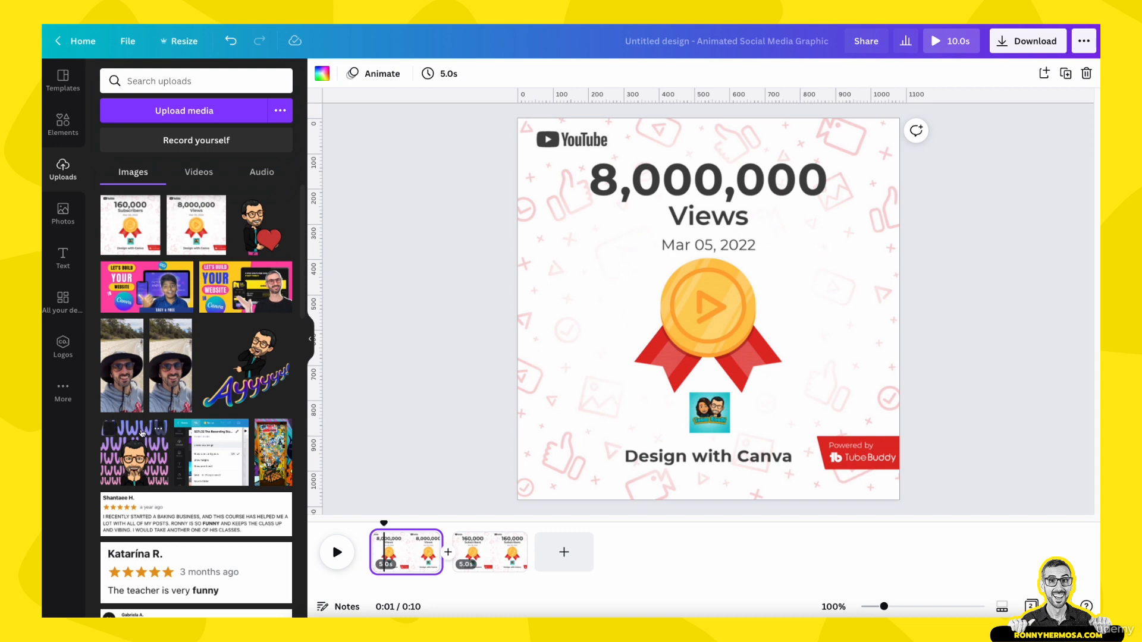
left_click(63, 391)
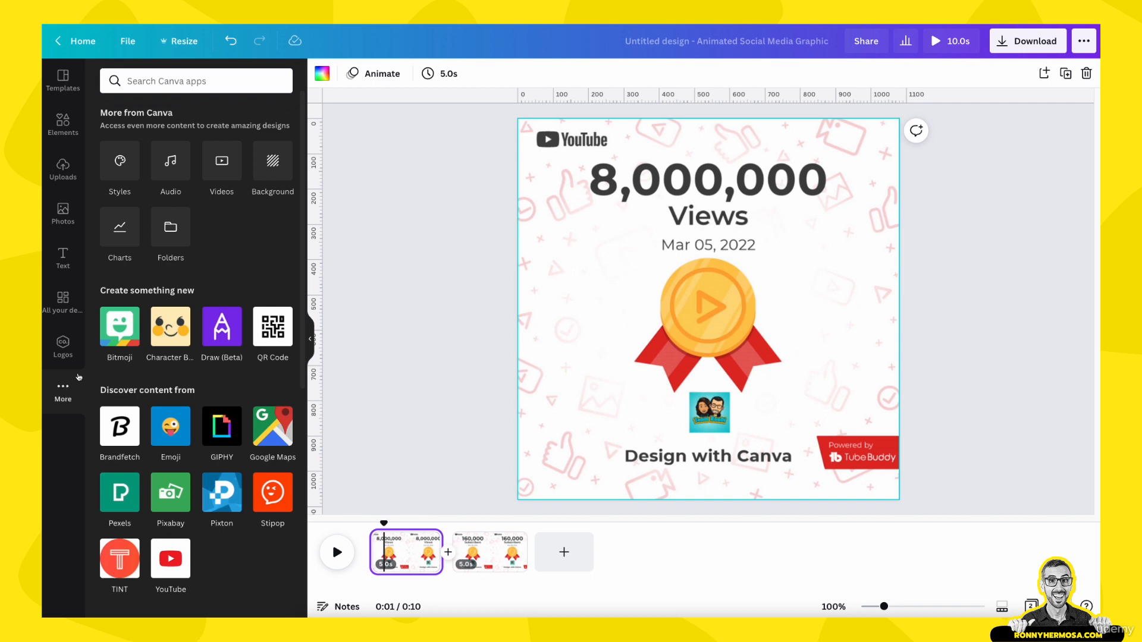
left_click(172, 232)
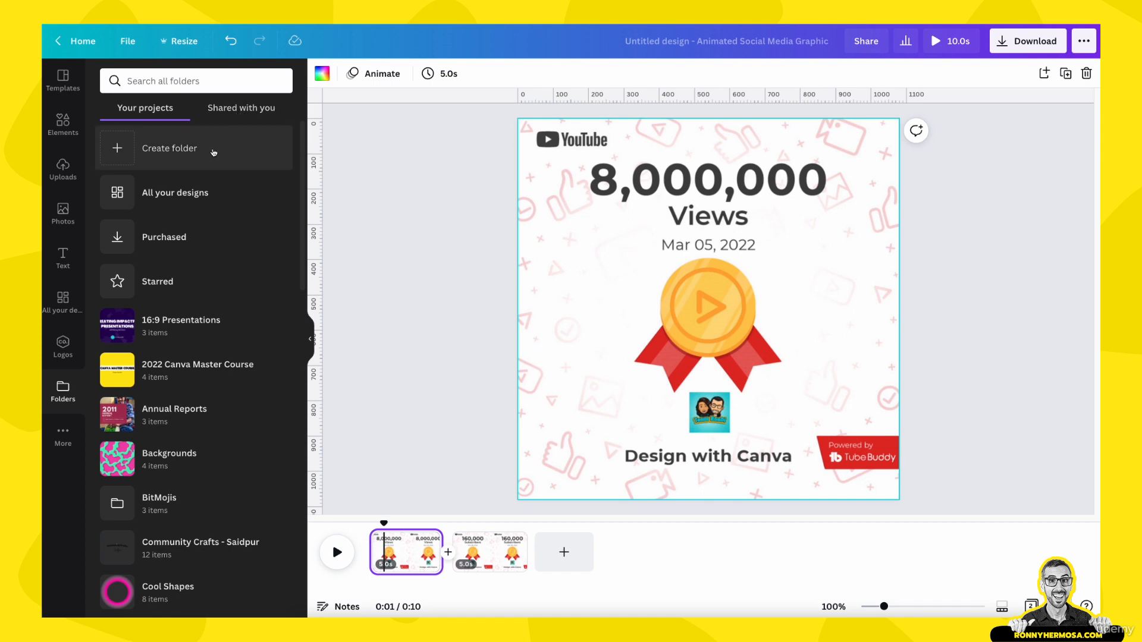
left_click(246, 112)
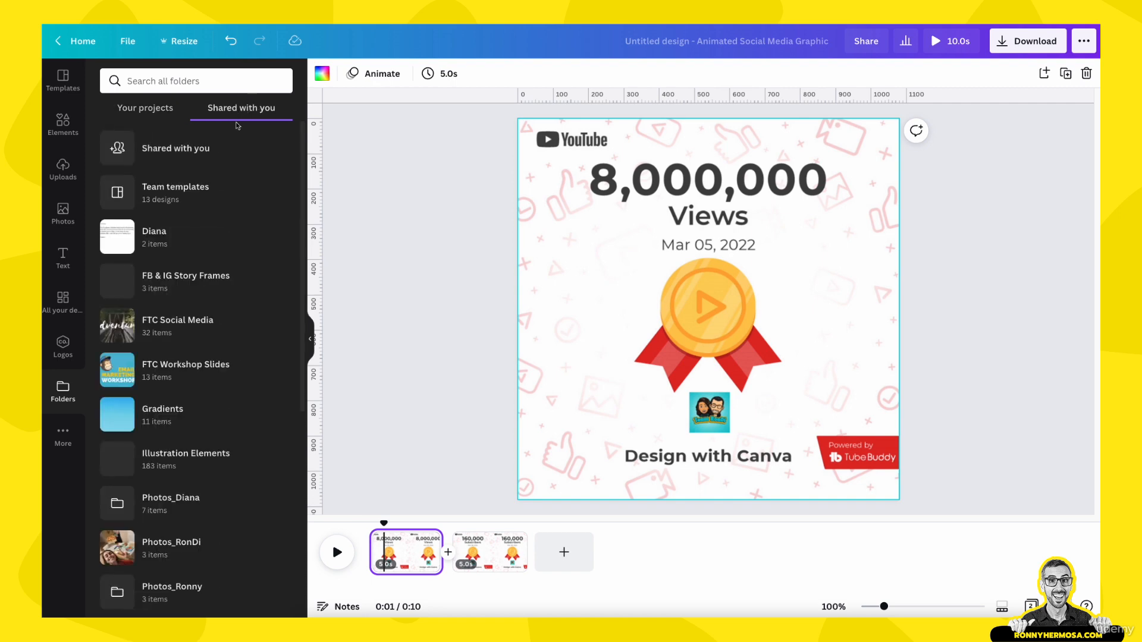
scroll(125, 440, "down", 3)
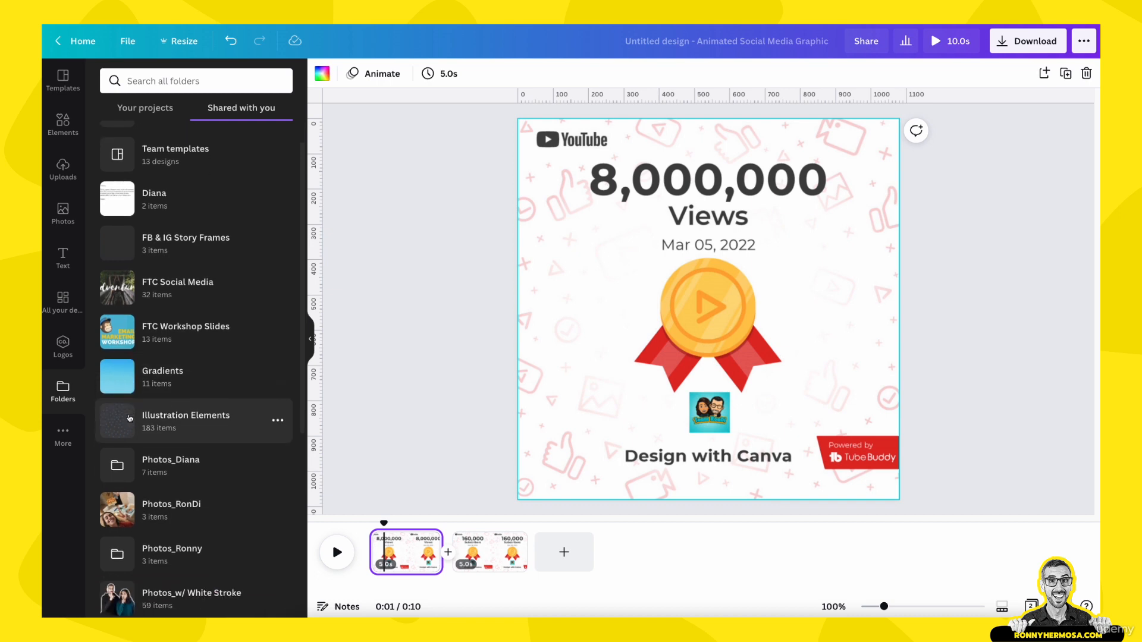
scroll(130, 418, "down", 5)
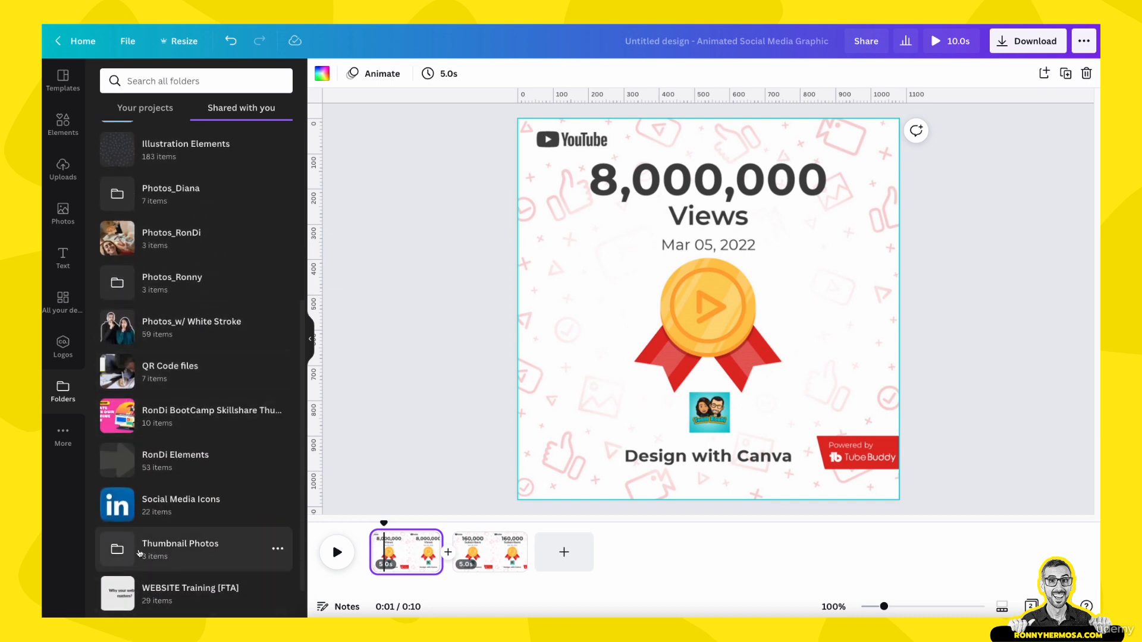
left_click(170, 552)
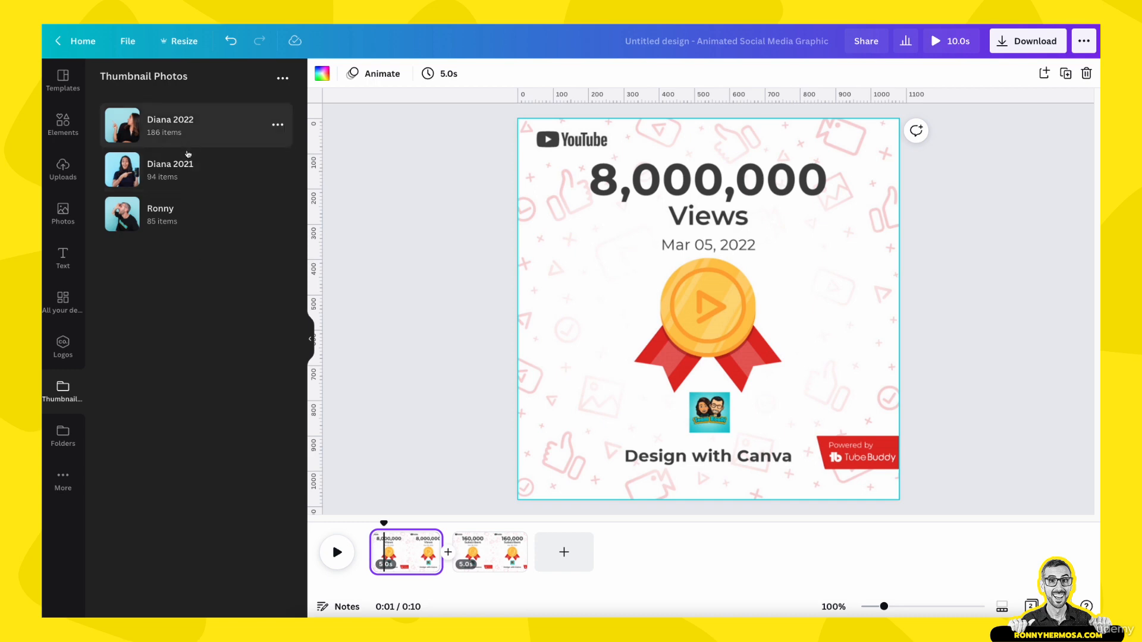
left_click(186, 129)
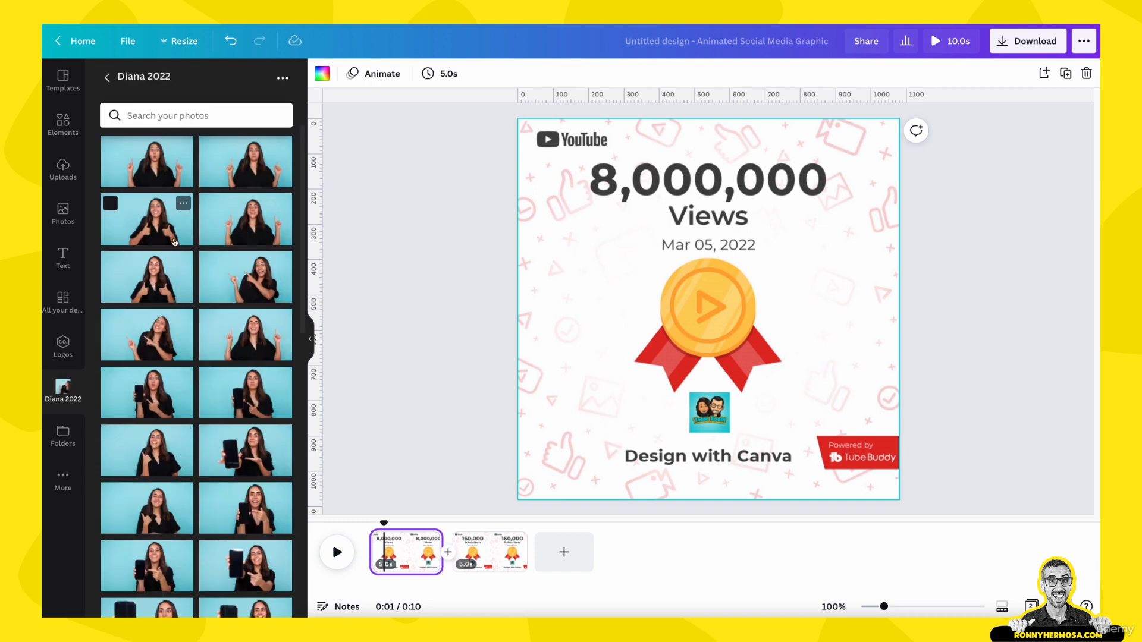
scroll(173, 274, "down", 1)
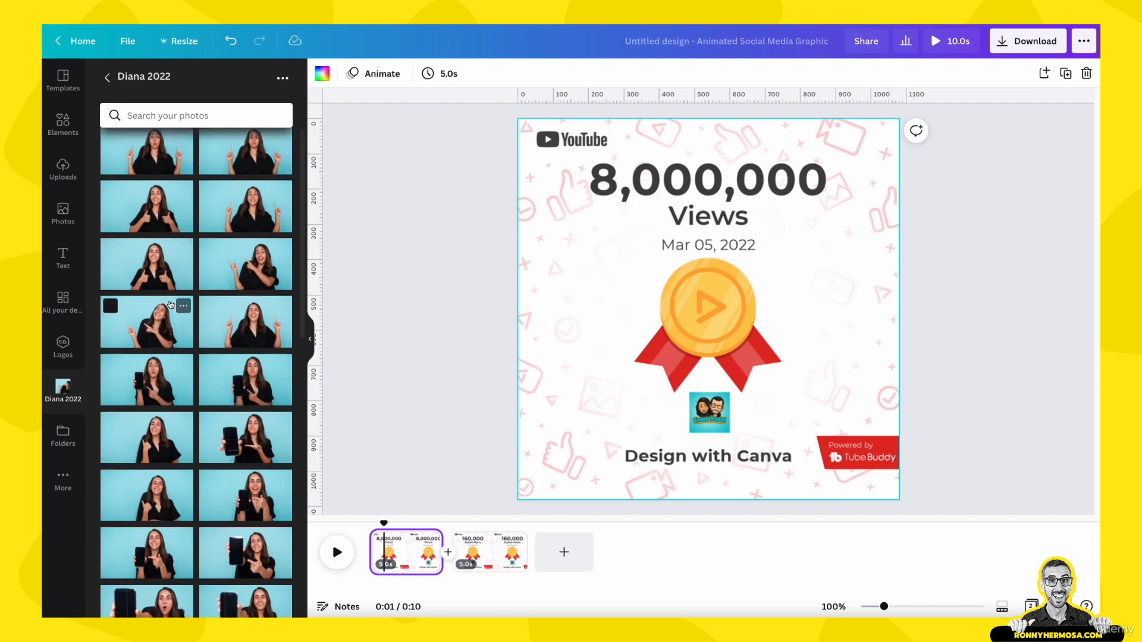
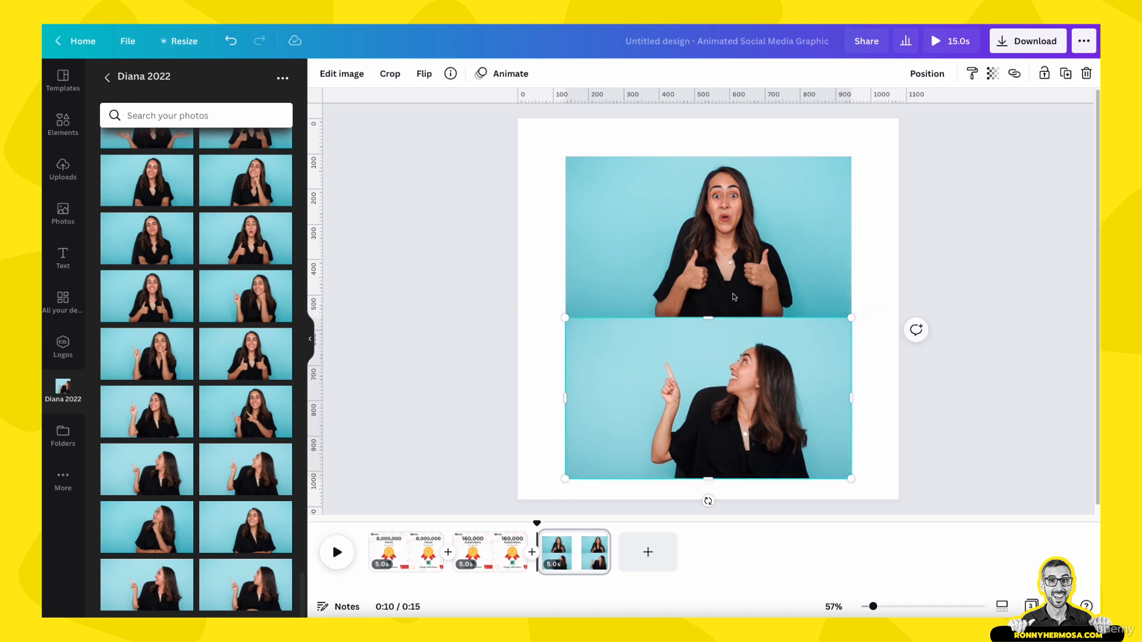
- Nudge the top photo on the third page slightly upward and add a new blank fourth page
left_click_drag(734, 296, 733, 287)
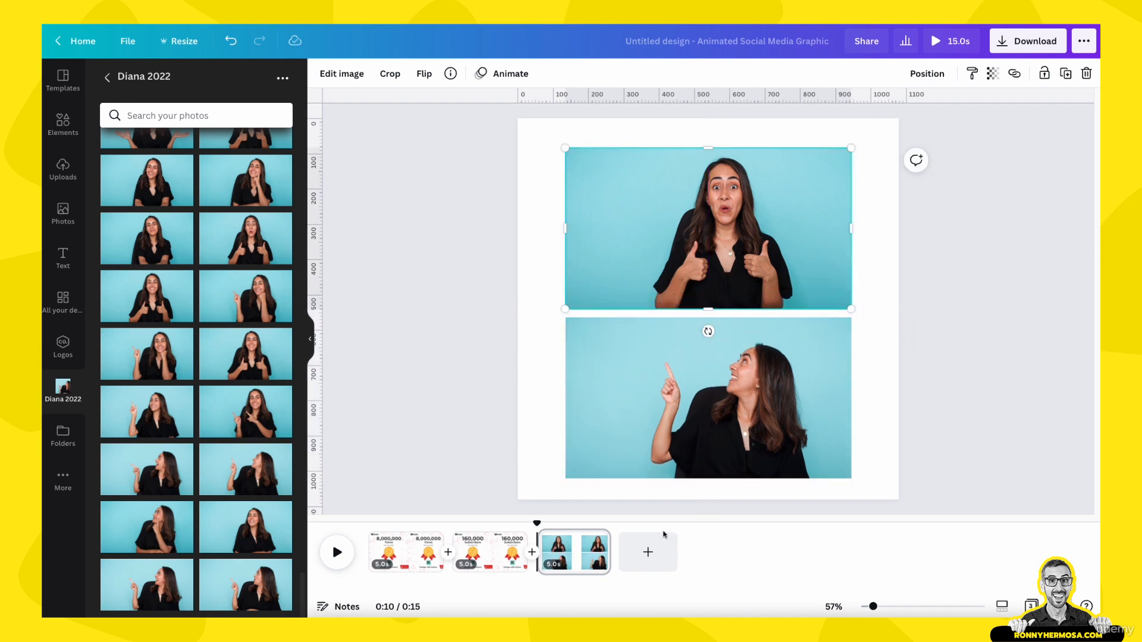
left_click(647, 552)
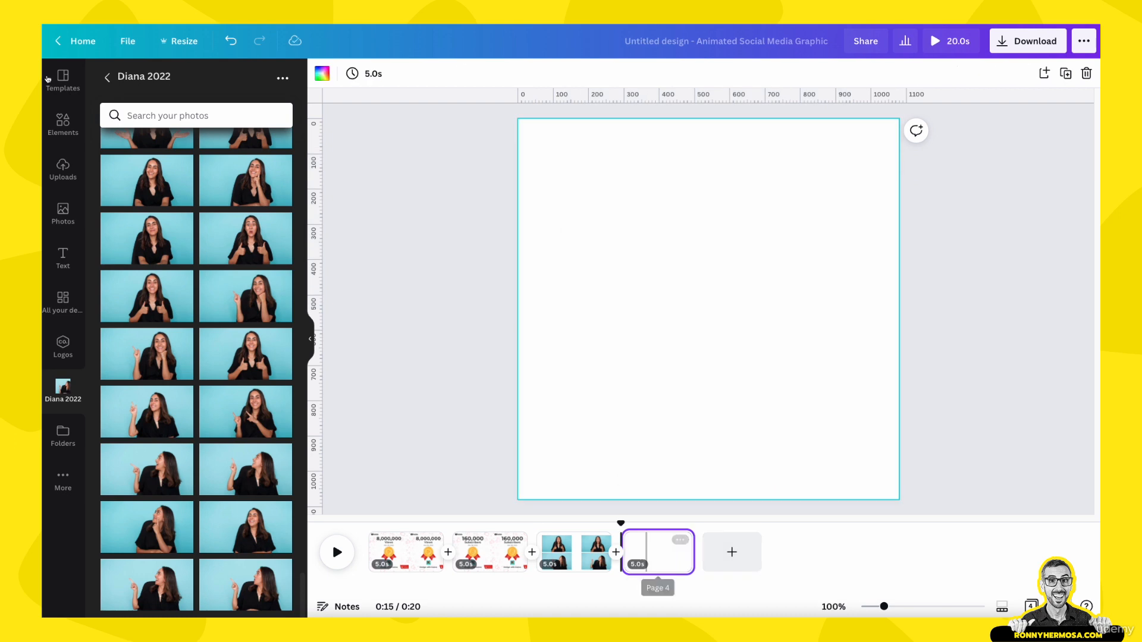
- Open the Ronny folder in Thumbnail Photos and place the pointing-up surprised photo near the top of the new page
left_click(107, 77)
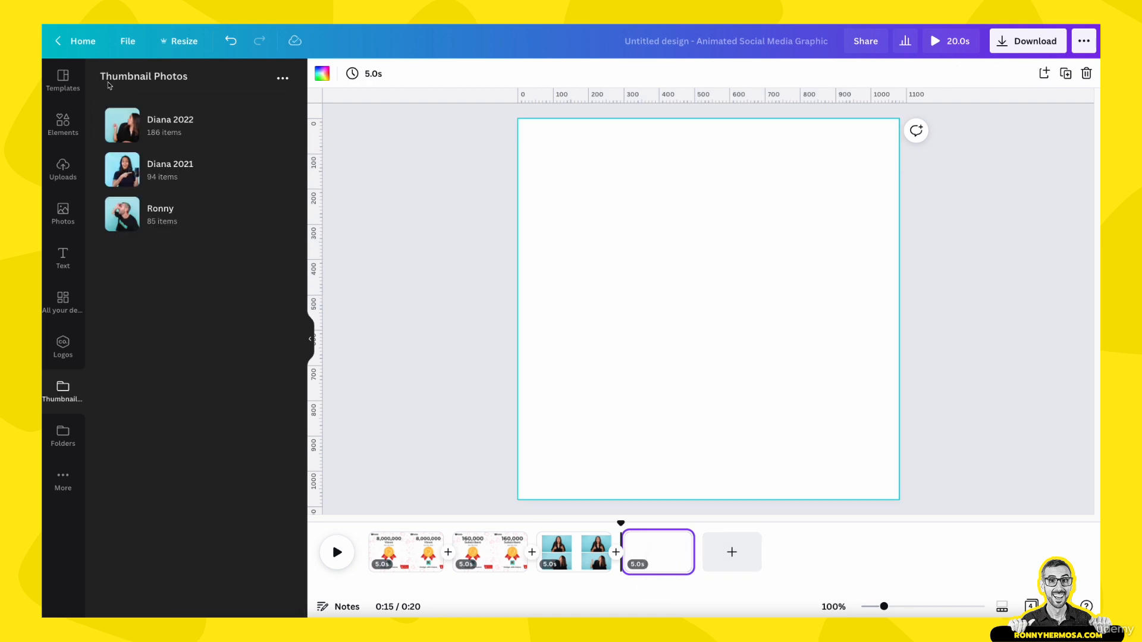
left_click(158, 213)
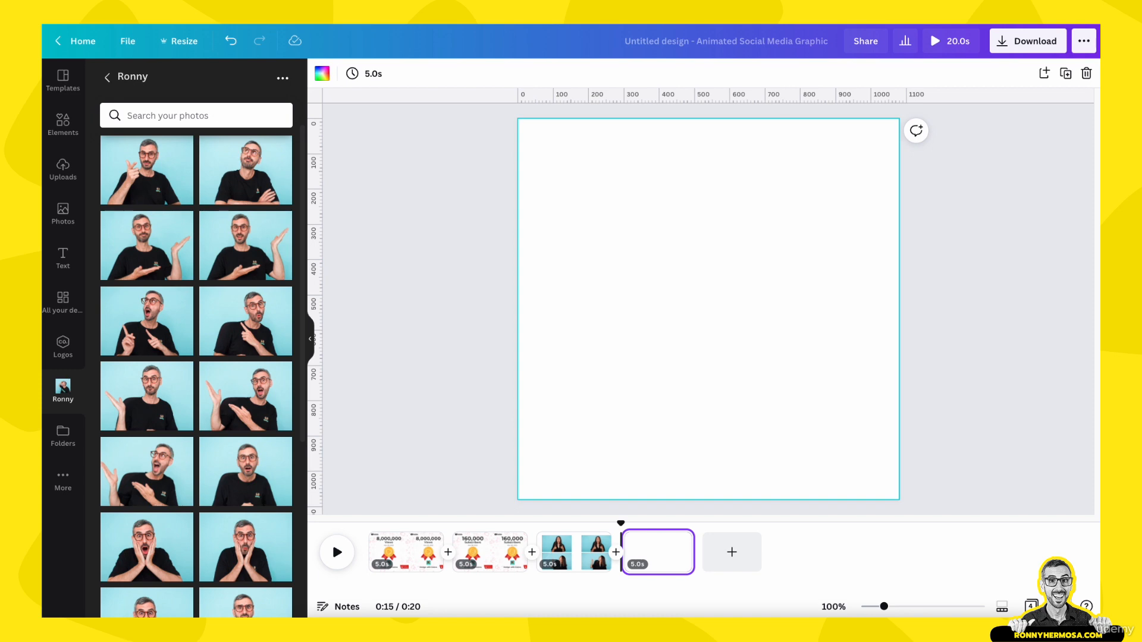
scroll(246, 387, "down", 3)
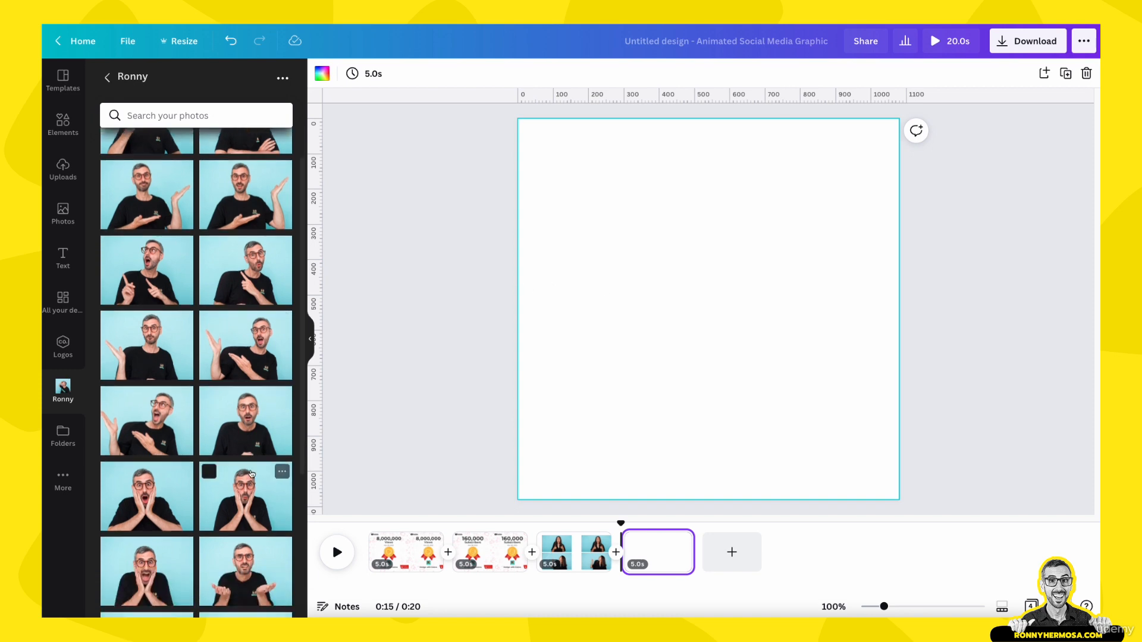
scroll(252, 474, "down", 1)
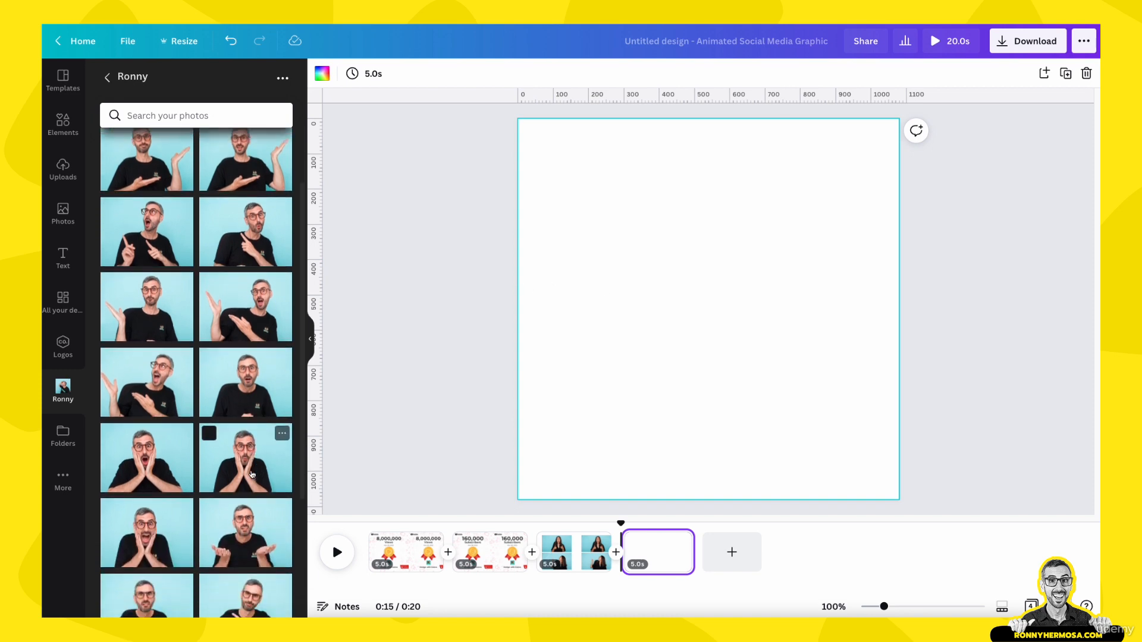
scroll(249, 476, "up", 2)
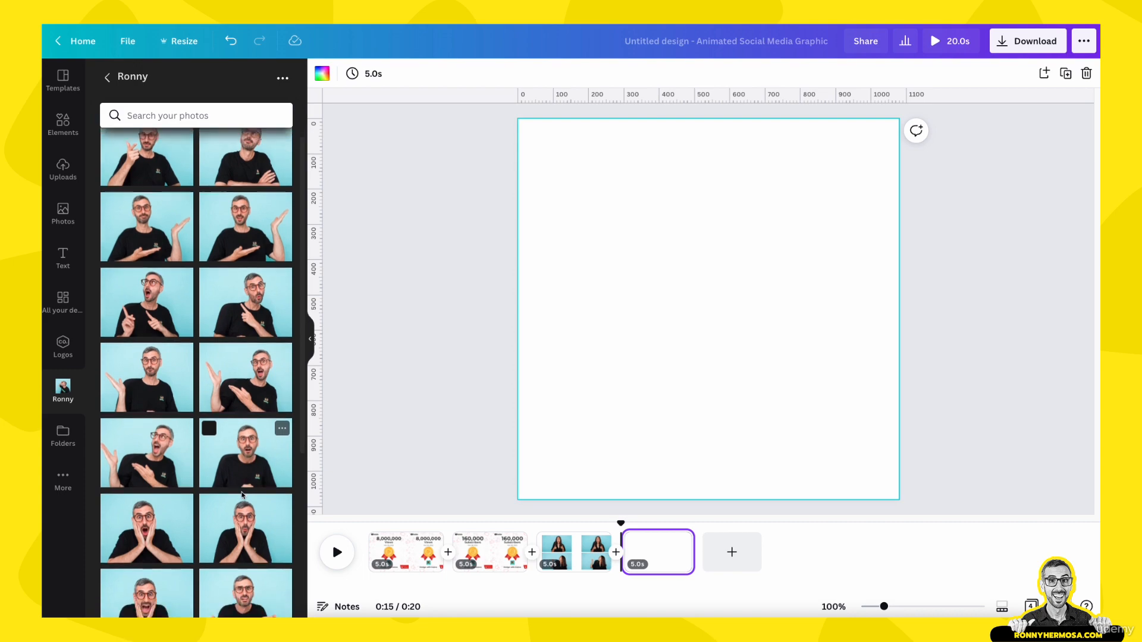
scroll(242, 494, "down", 4)
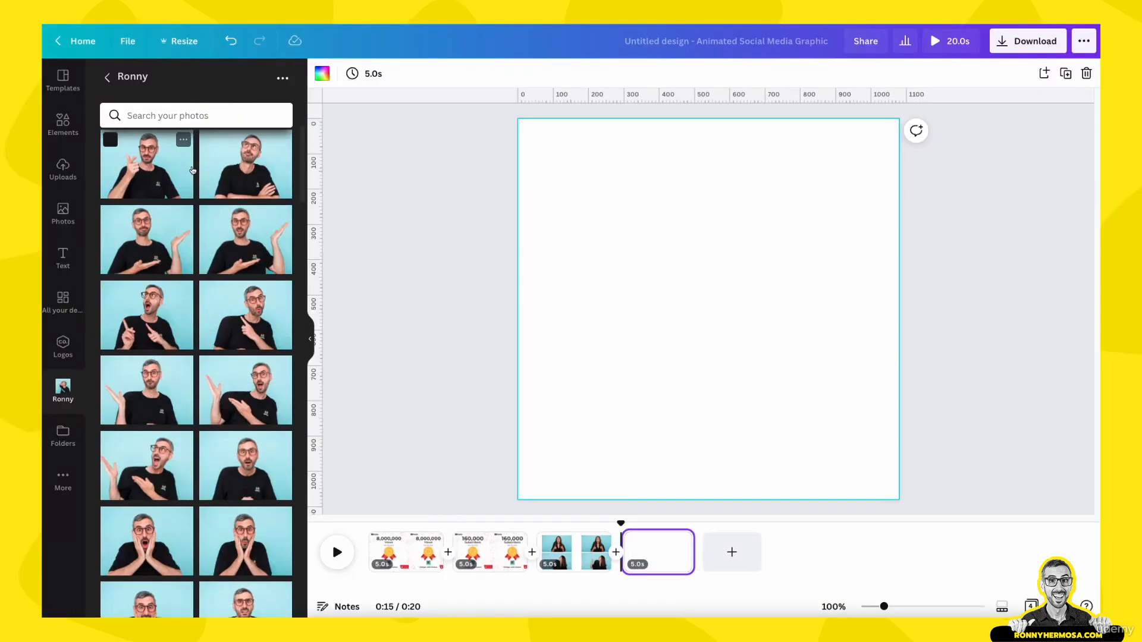
scroll(189, 196, "down", 2)
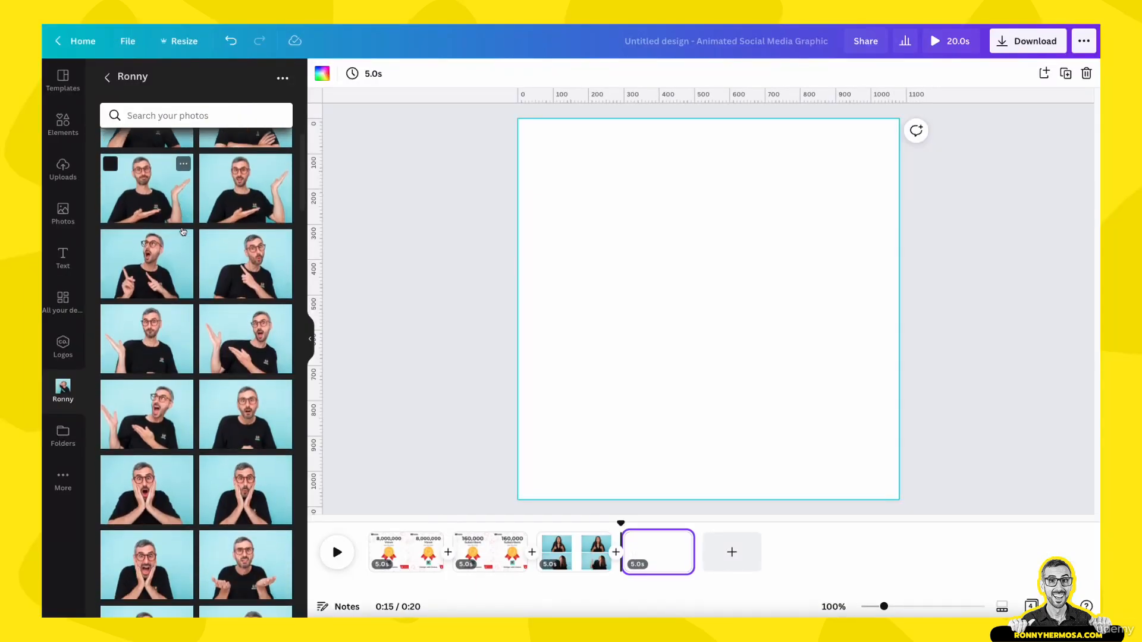
left_click(152, 270)
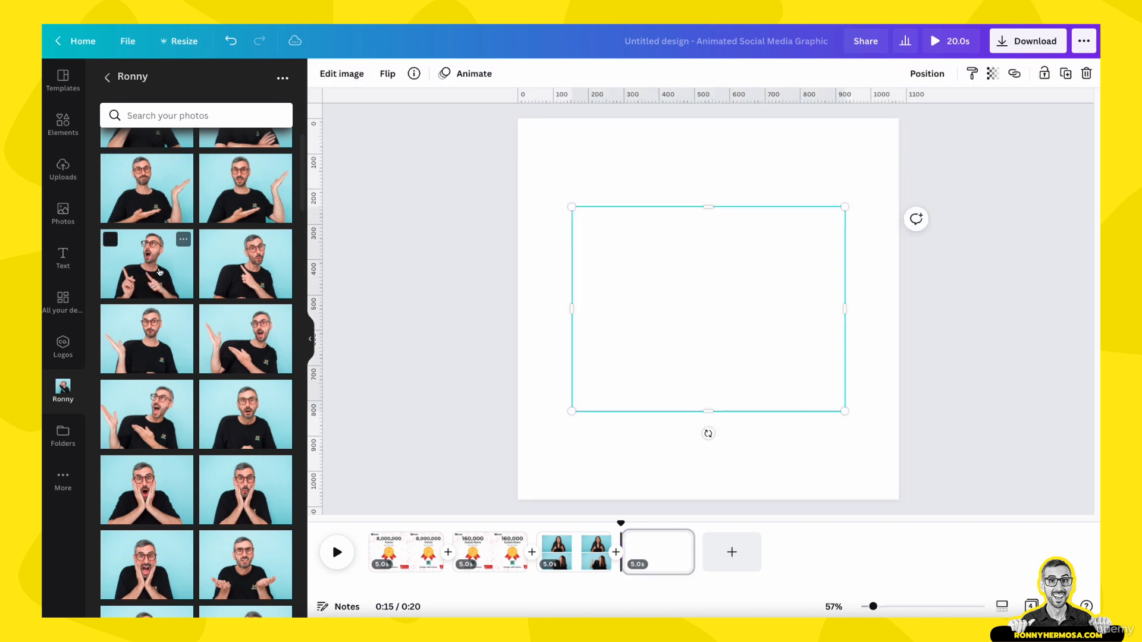
left_click_drag(714, 304, 717, 251)
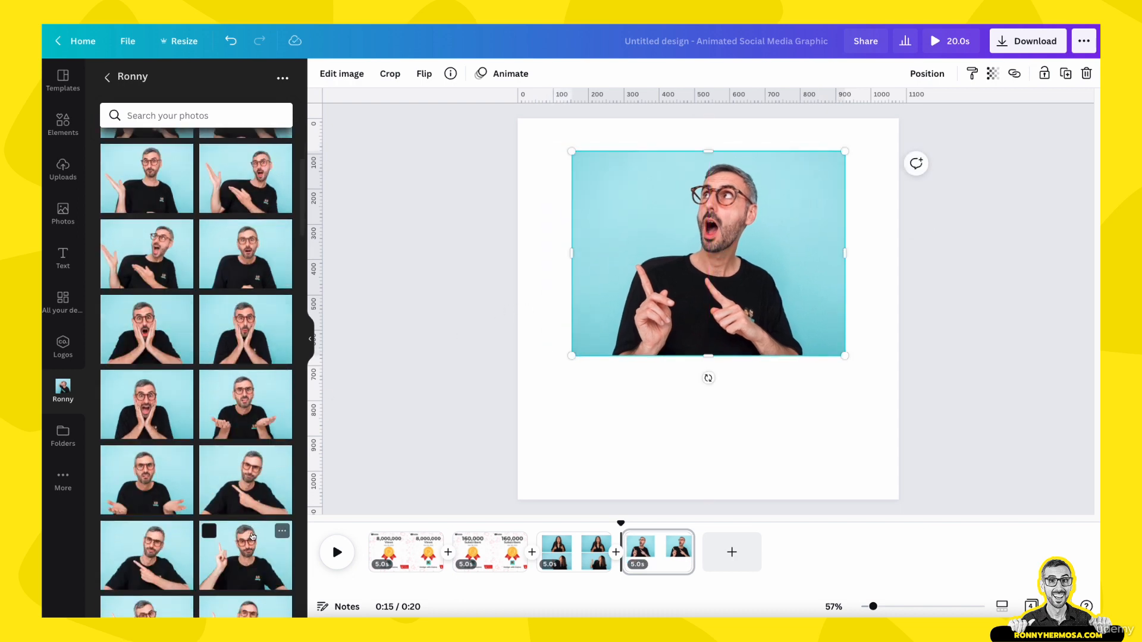
- Add the Ronny photo shading his eyes and looking up, and move it into the page's lower half
scroll(252, 539, "down", 5)
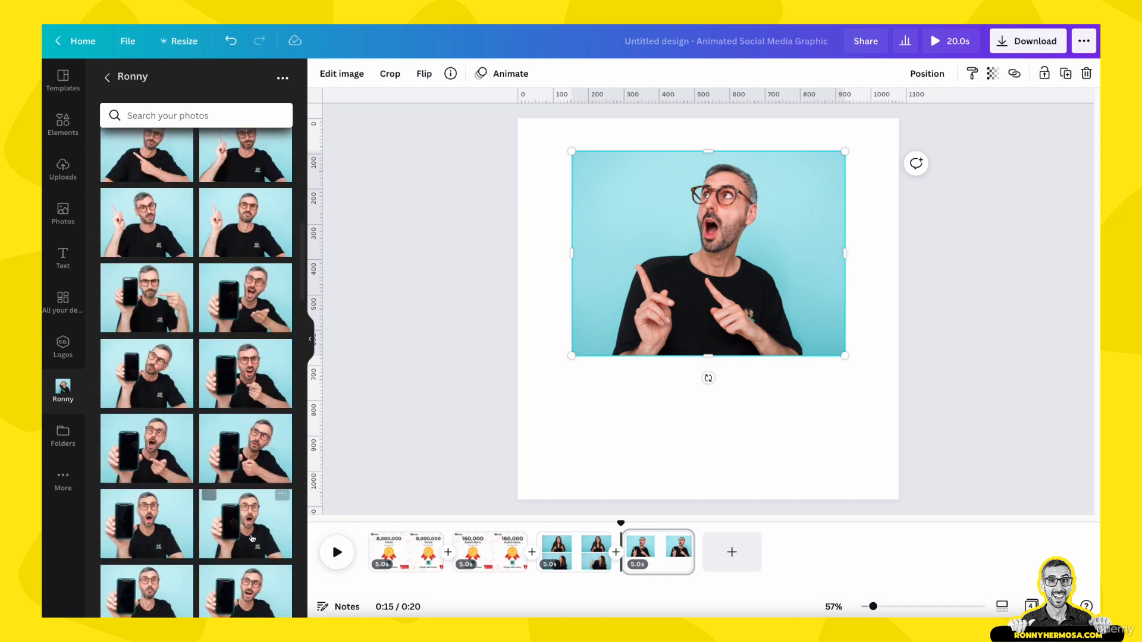
scroll(250, 541, "down", 6)
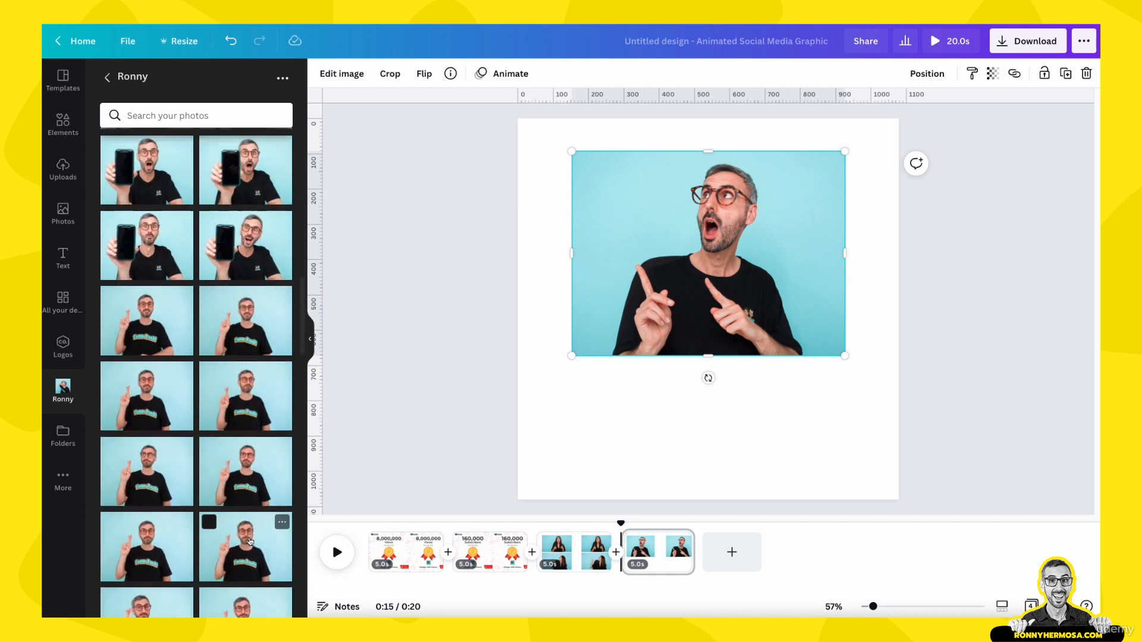
scroll(250, 541, "down", 6)
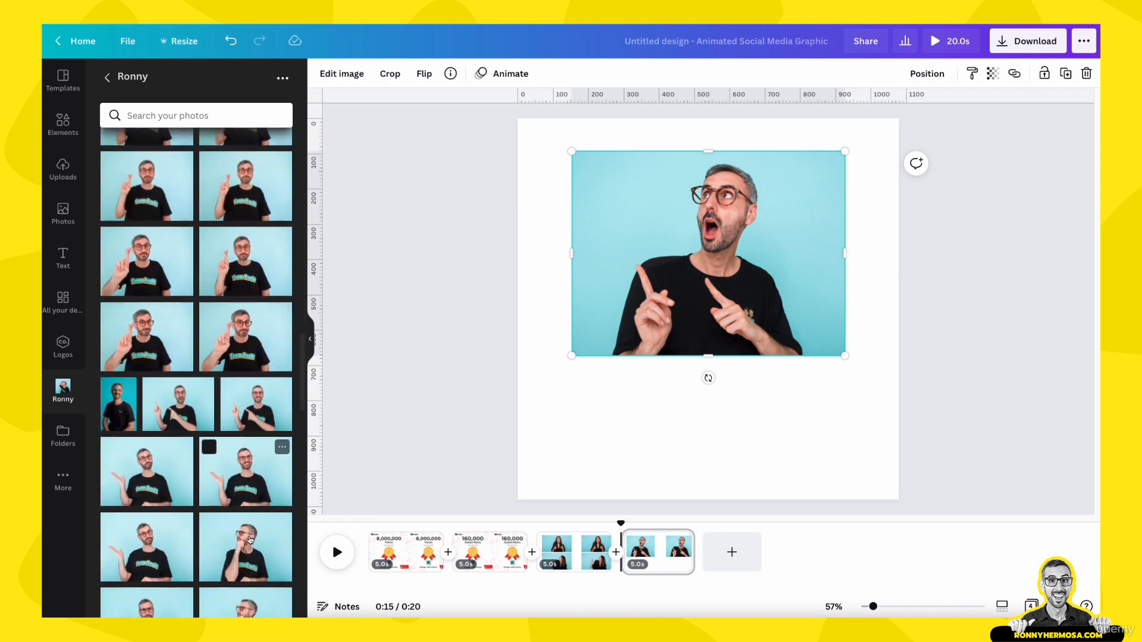
scroll(250, 541, "down", 6)
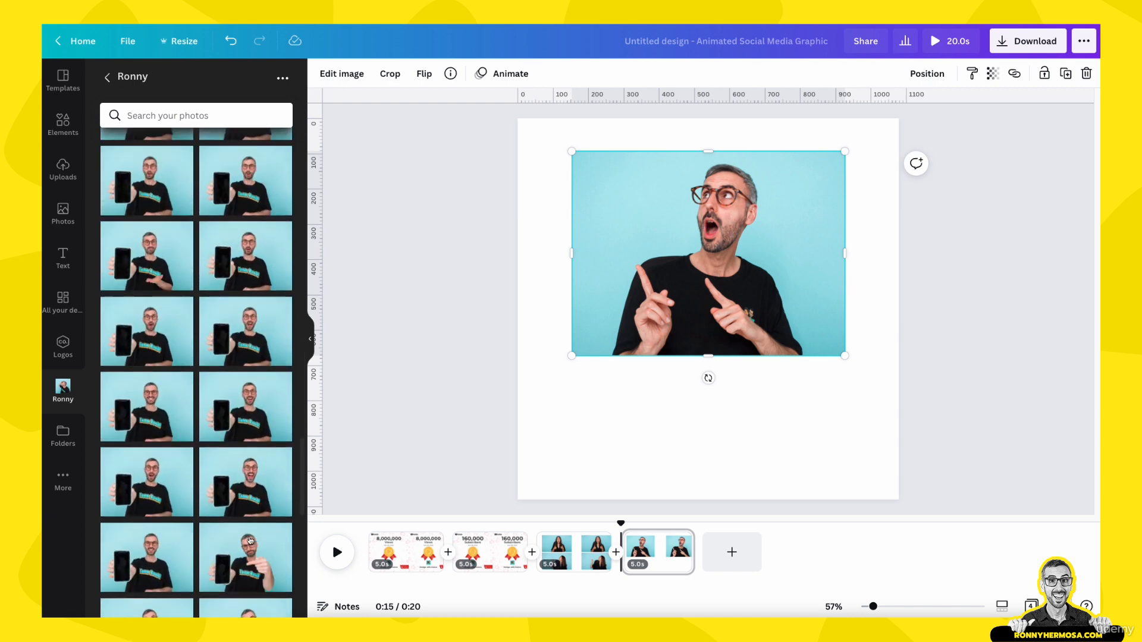
scroll(250, 540, "down", 6)
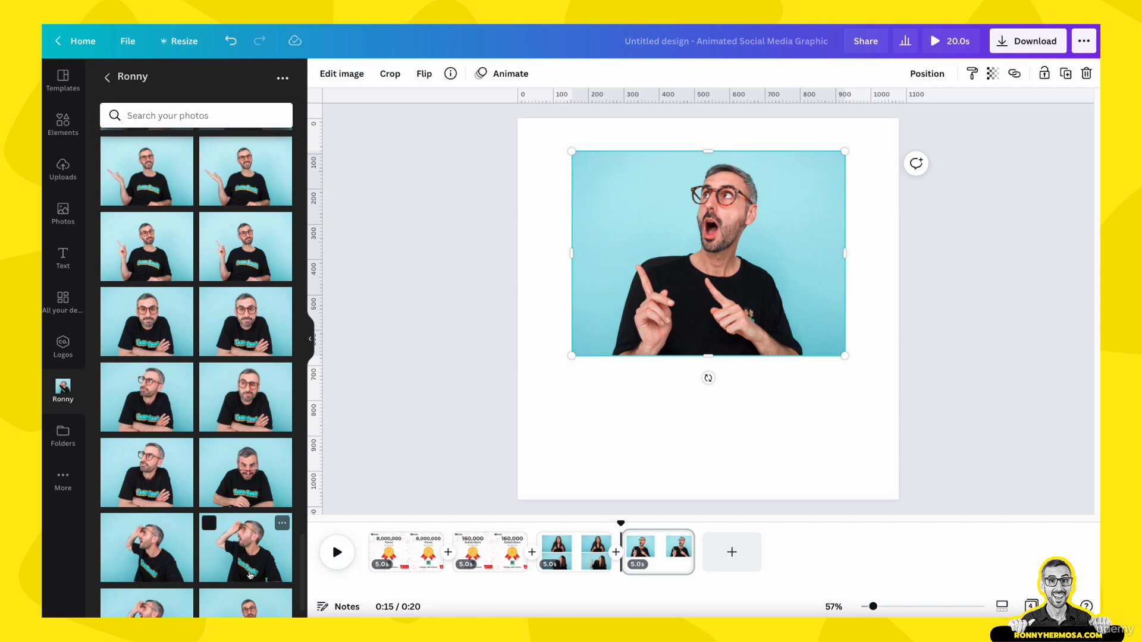
scroll(251, 575, "down", 1)
scroll(253, 527, "down", 1)
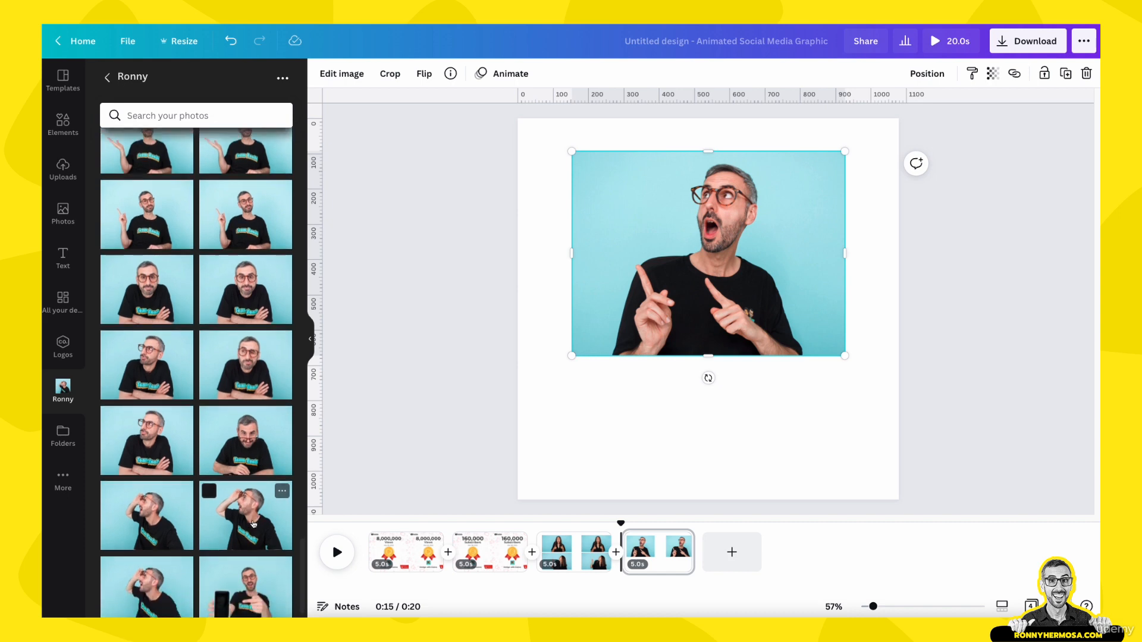
left_click(253, 523)
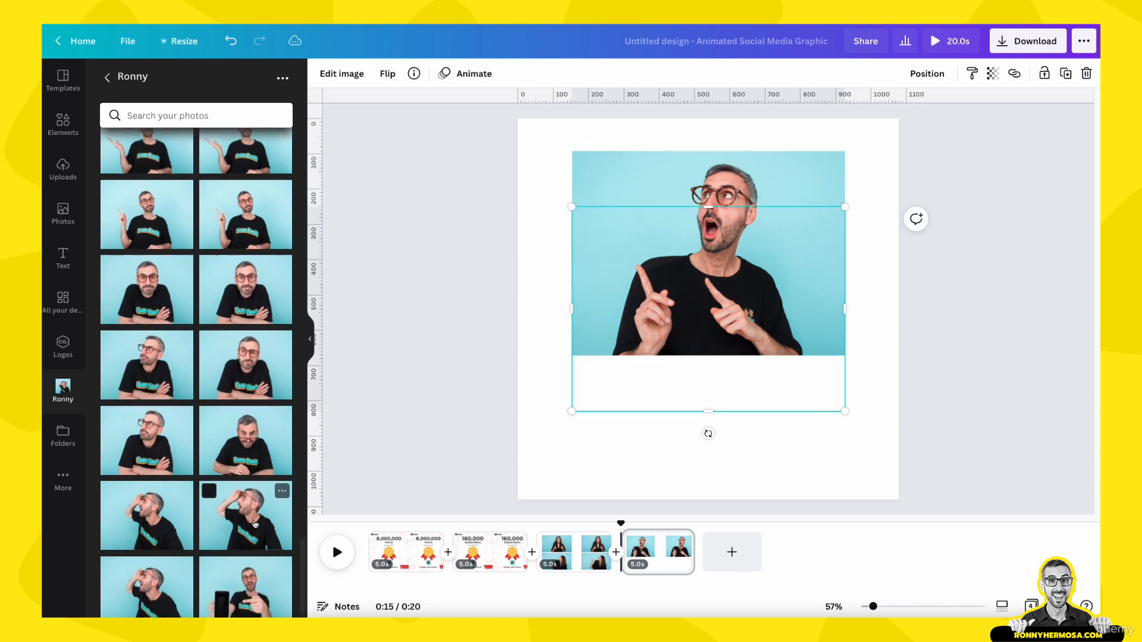
left_click_drag(708, 329, 708, 406)
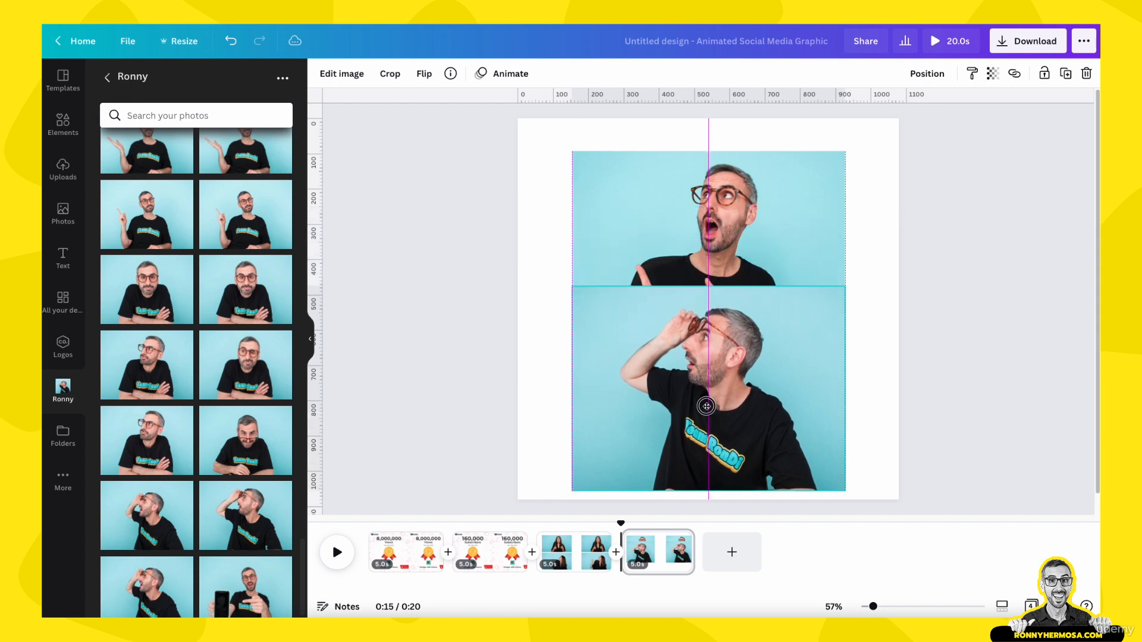
- Shrink both Ronny photos and arrange them stacked and centred on the fourth page
left_click_drag(702, 227, 702, 218)
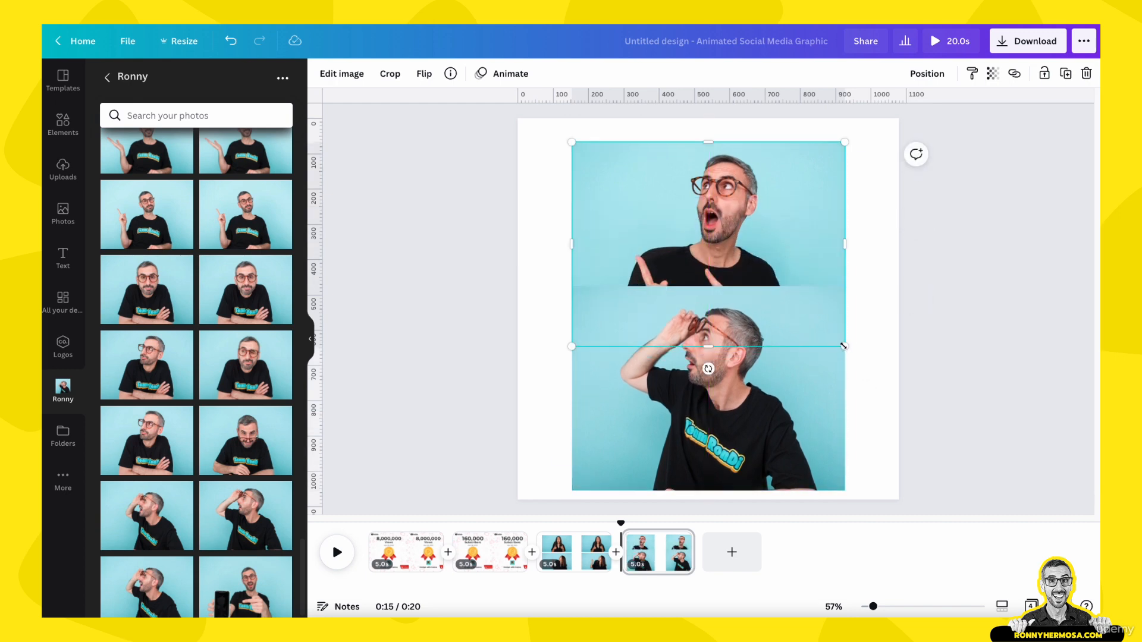
left_click_drag(843, 346, 779, 286)
left_click(774, 398)
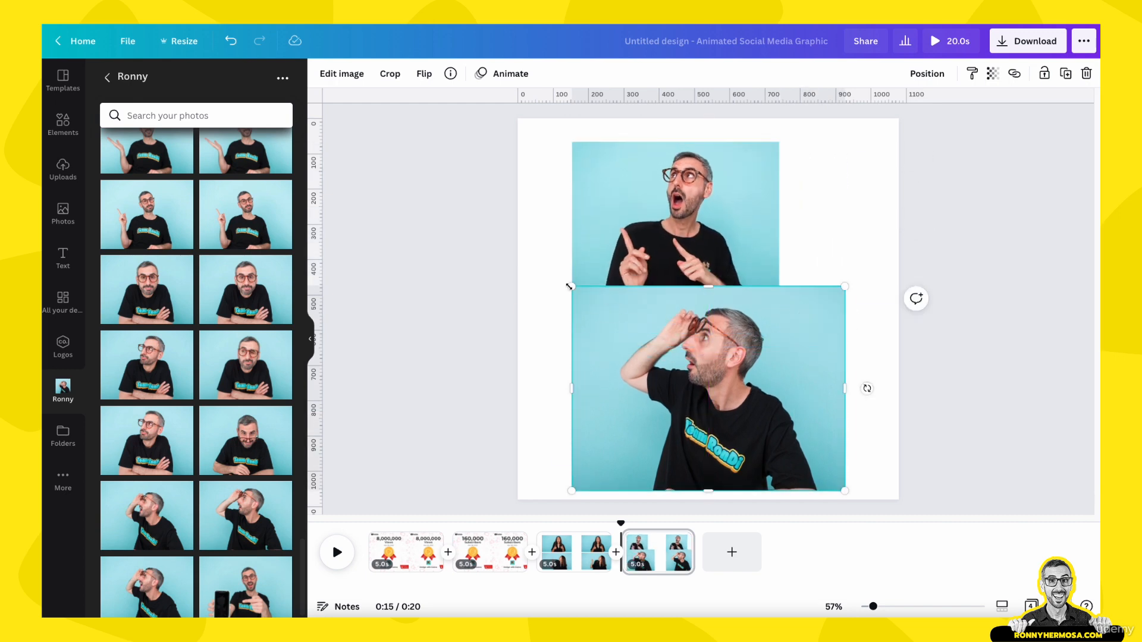
left_click_drag(569, 286, 632, 341)
left_click_drag(684, 395, 652, 378)
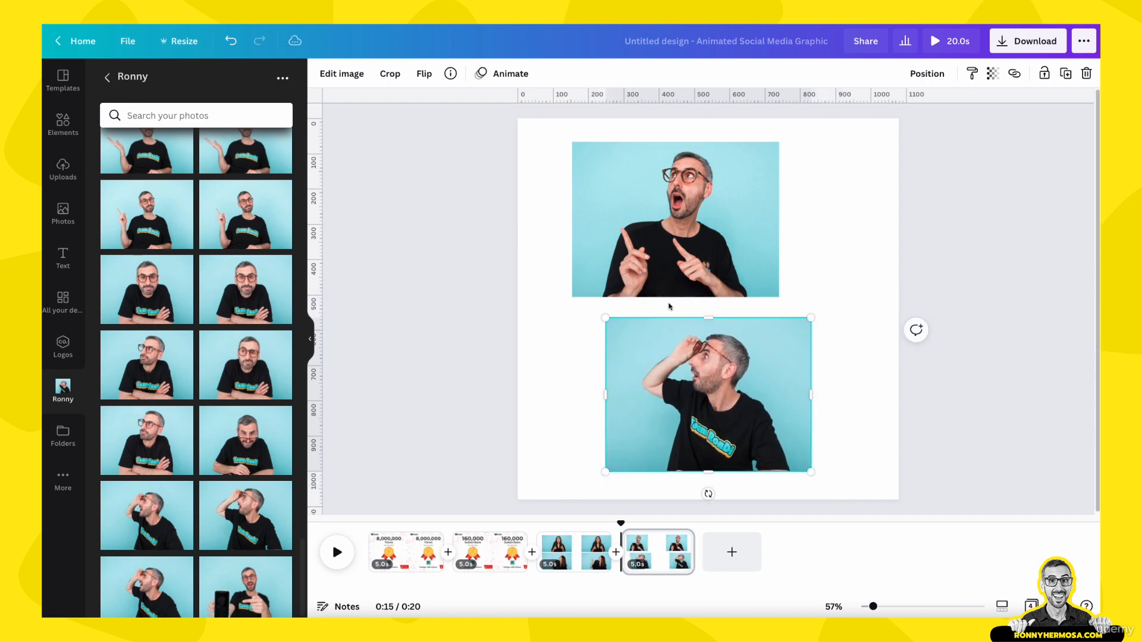
left_click_drag(651, 253, 690, 257)
- Remove the background from the top photo on the third page with BG Remover
scroll(682, 338, "up", 3)
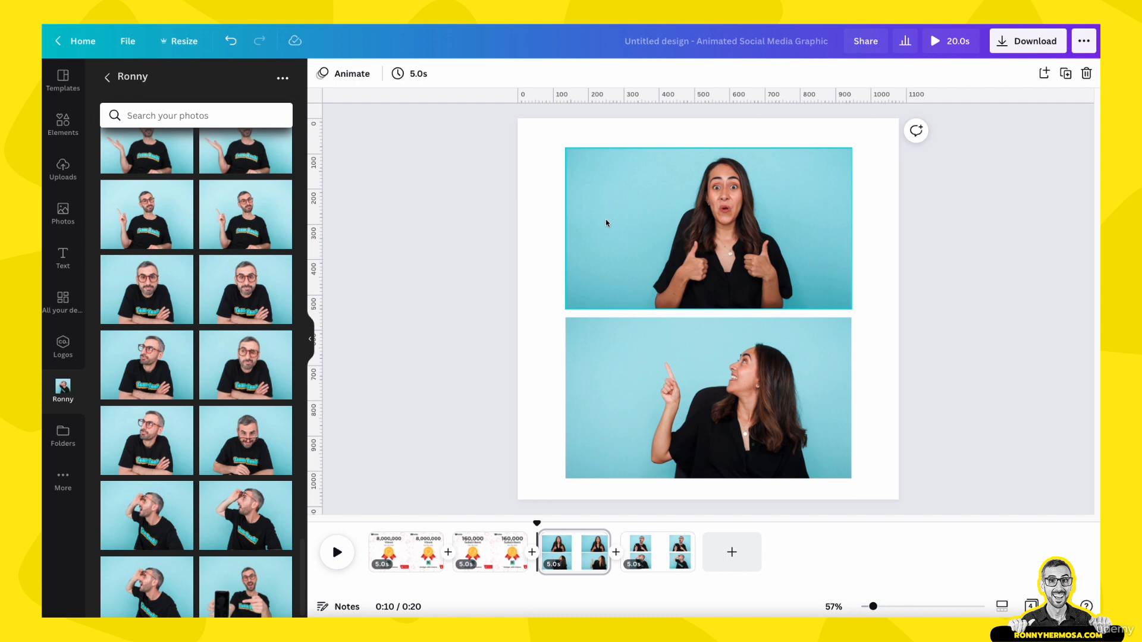
left_click(660, 551)
left_click(562, 550)
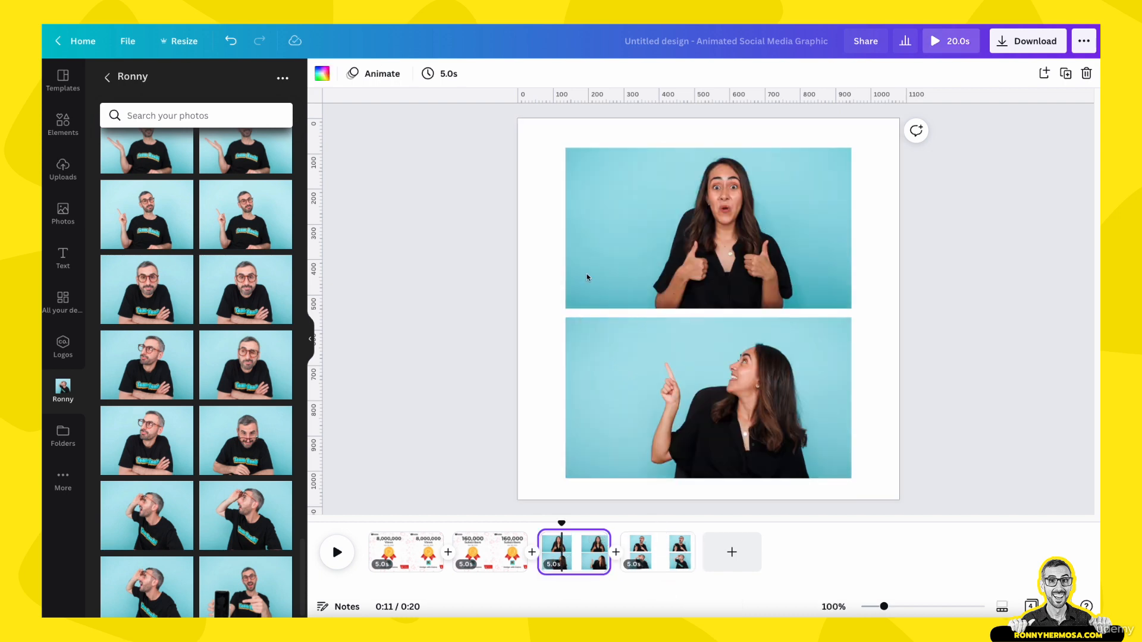
left_click(588, 258)
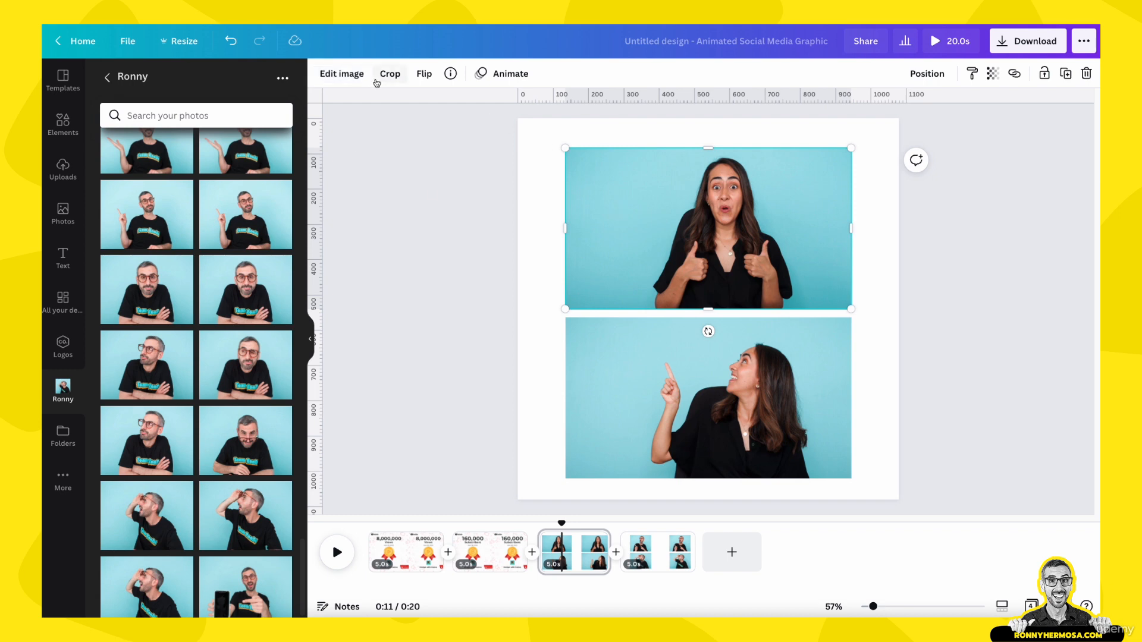
left_click(343, 81)
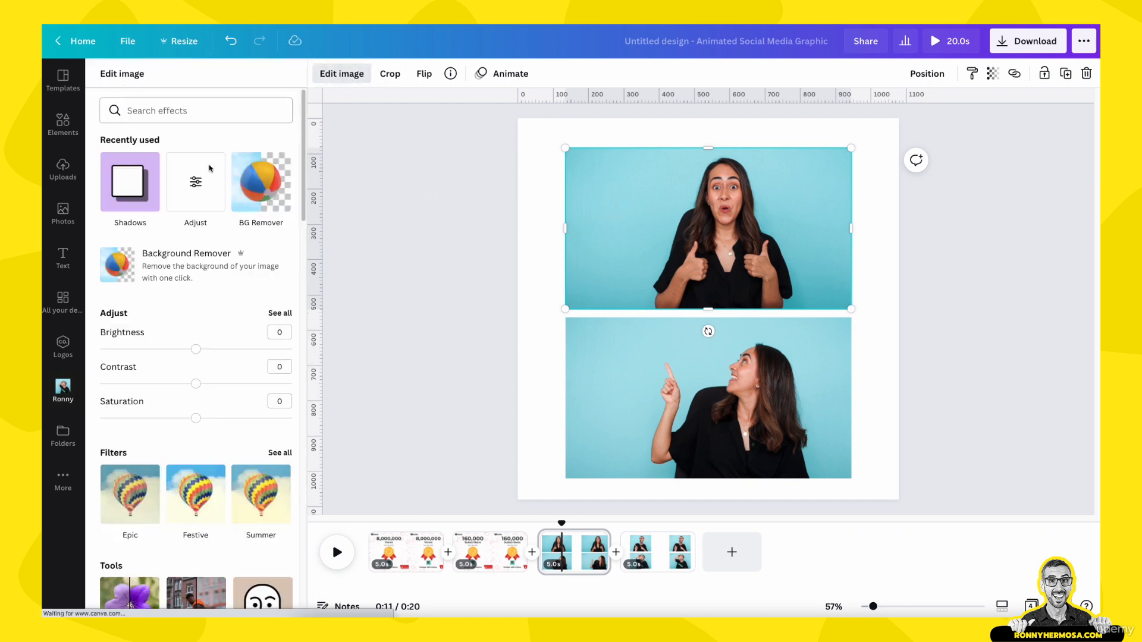
left_click(262, 268)
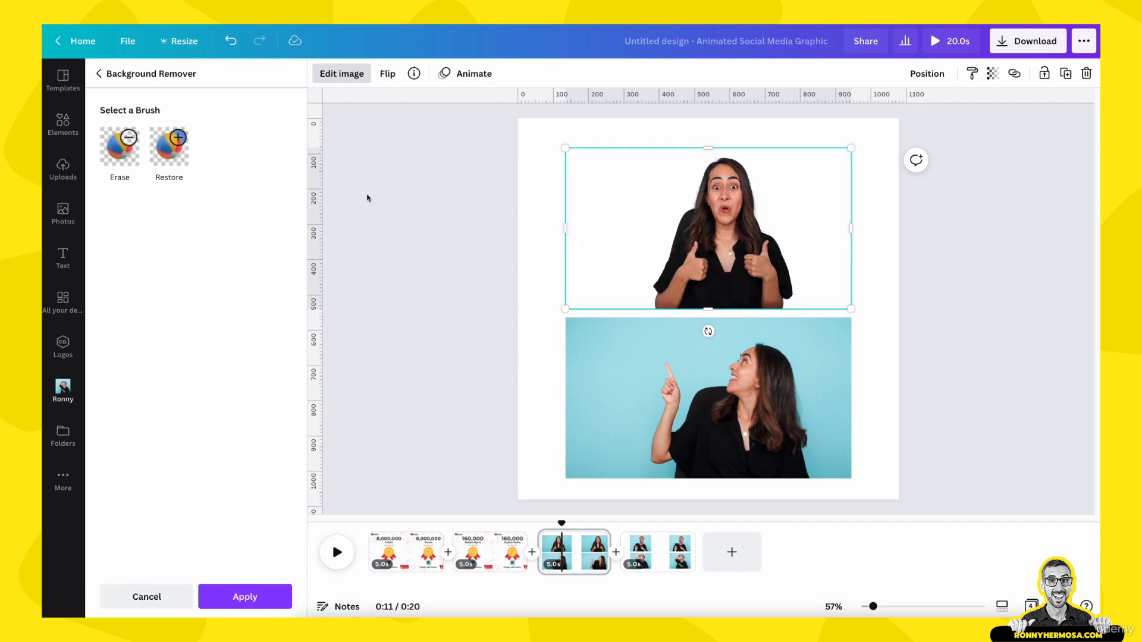
left_click(246, 598)
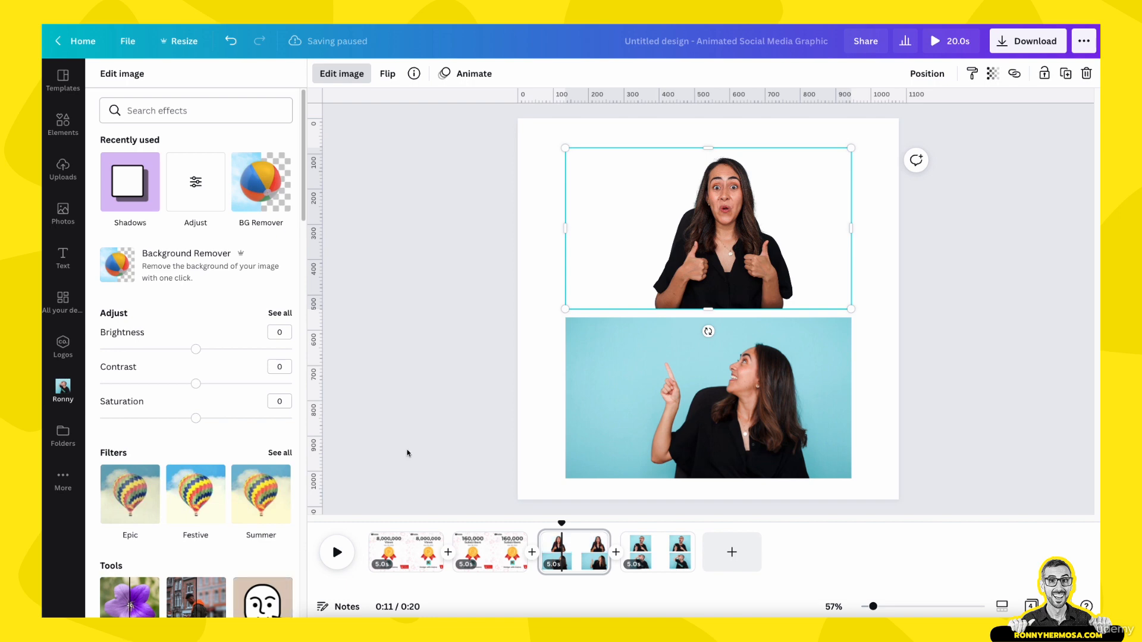
- Remove the background from the bottom photo on the third page with BG Remover
left_click(474, 395)
left_click(630, 358)
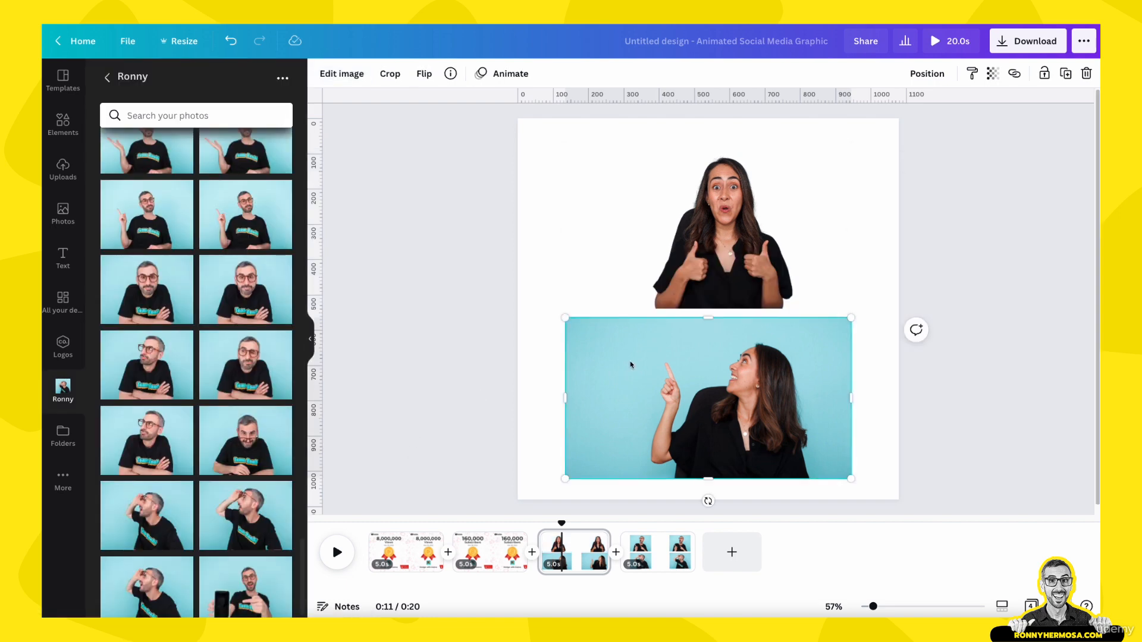
left_click(351, 78)
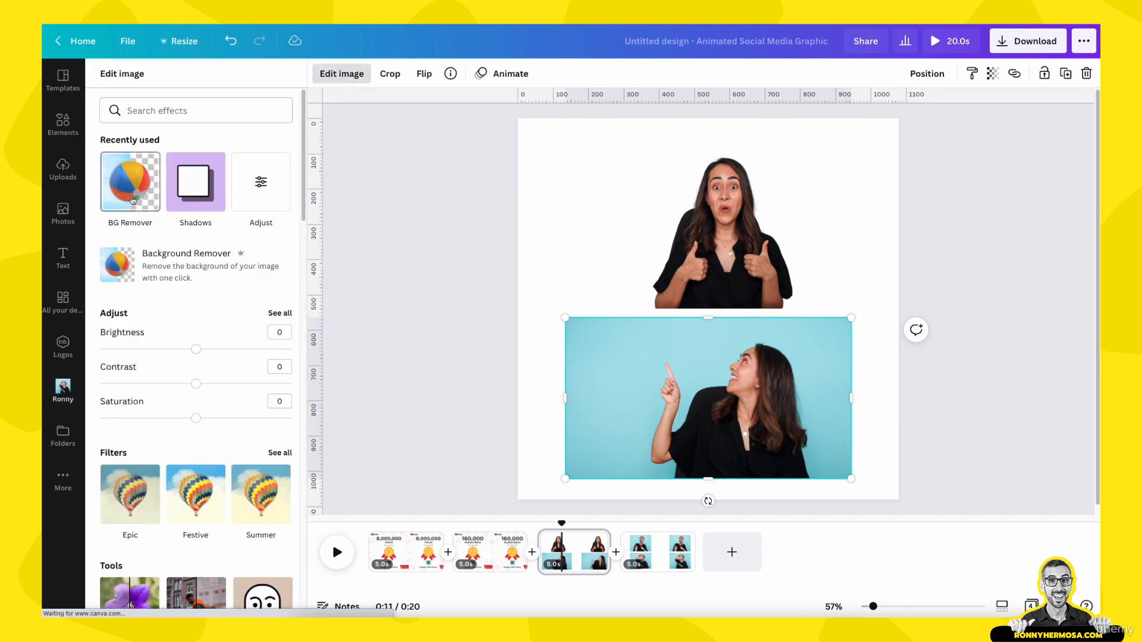
left_click(132, 200)
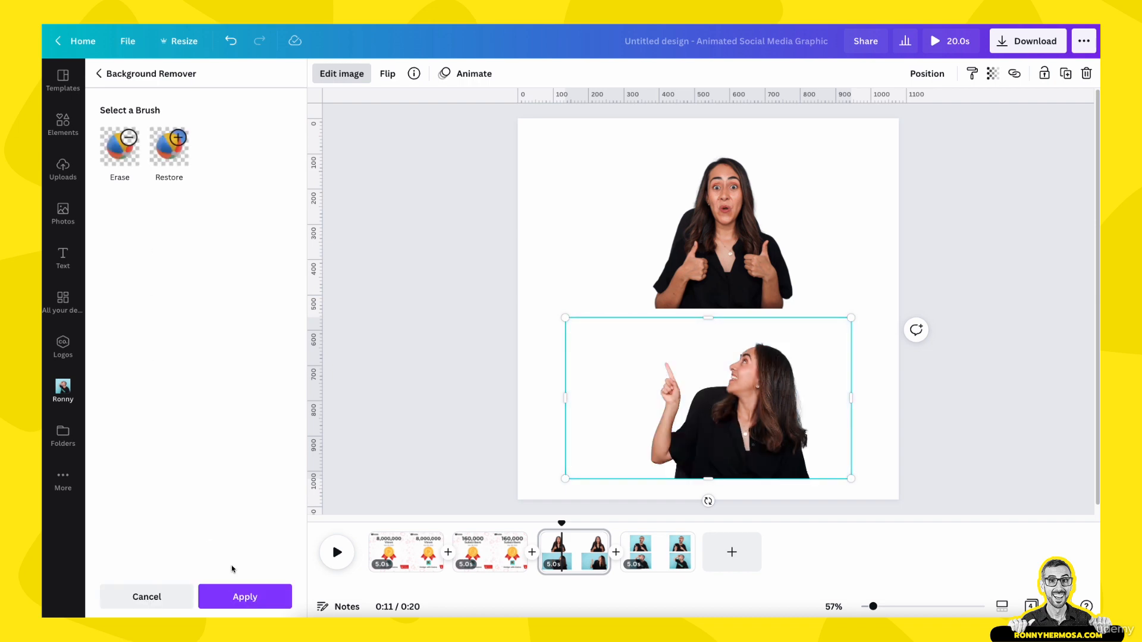
left_click(246, 597)
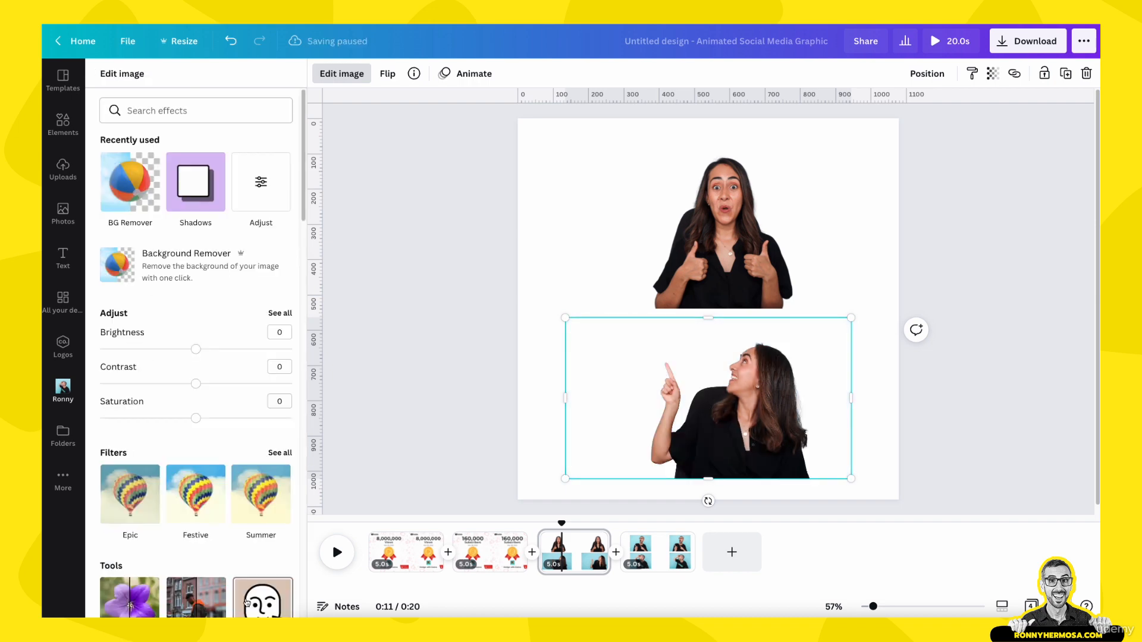
- Remove the background from the top Ronny photo on the fourth page with BG Remover
left_click(652, 552)
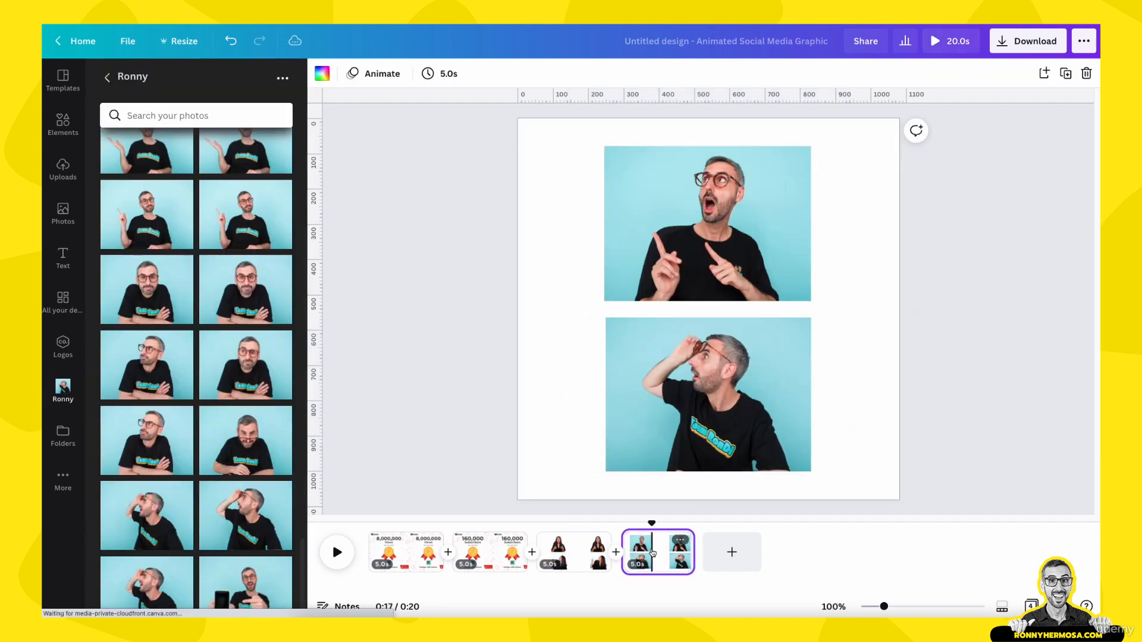
left_click(732, 240)
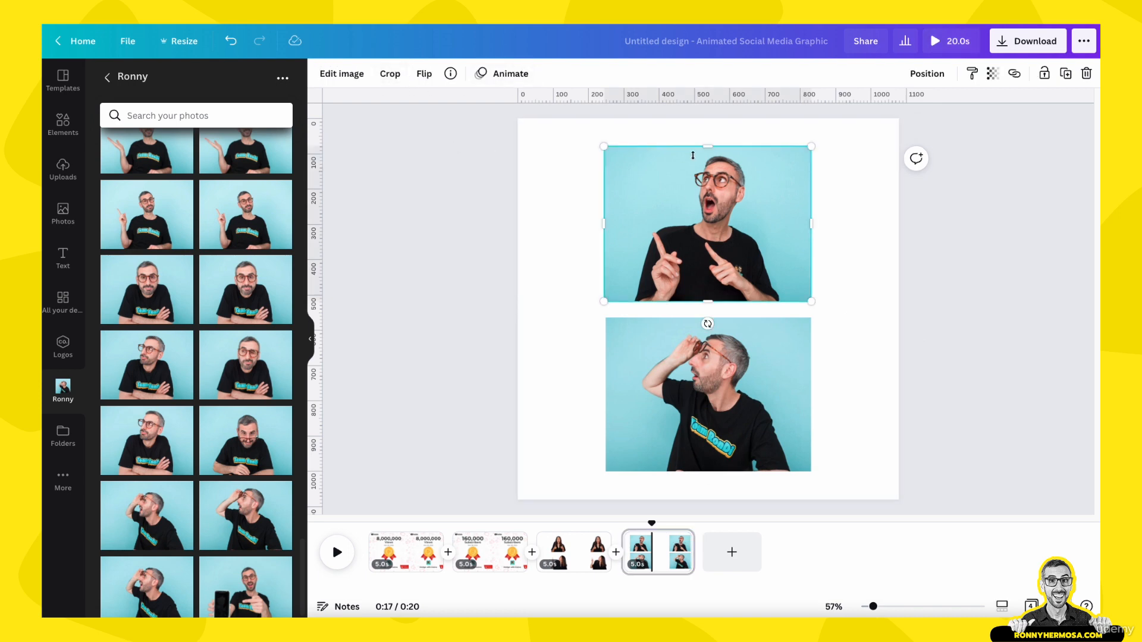
left_click(342, 73)
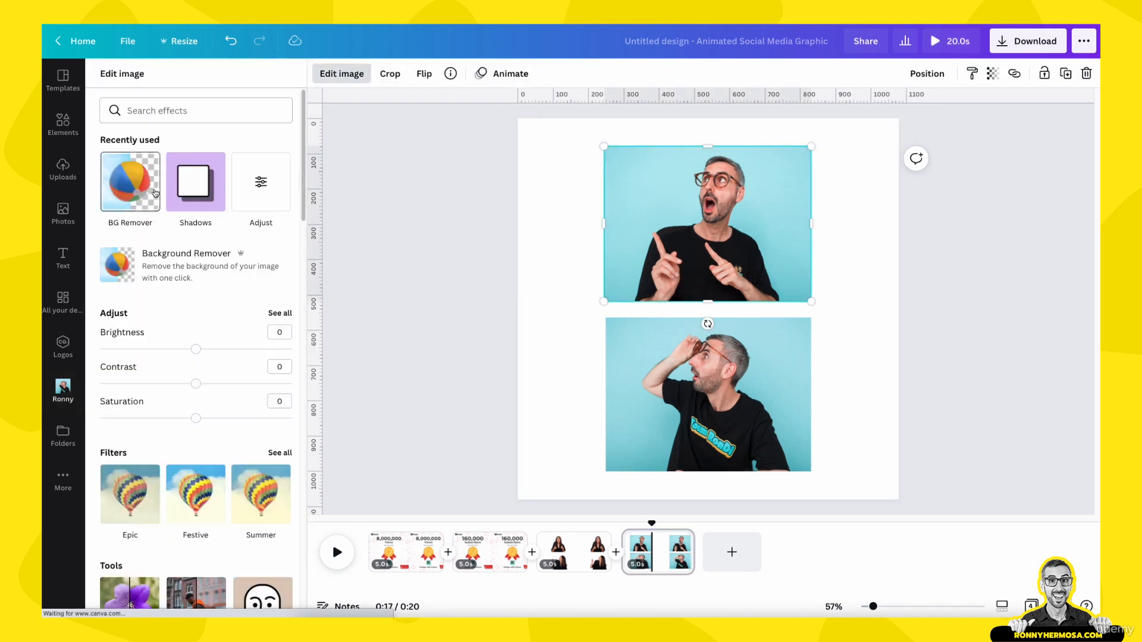
left_click(208, 264)
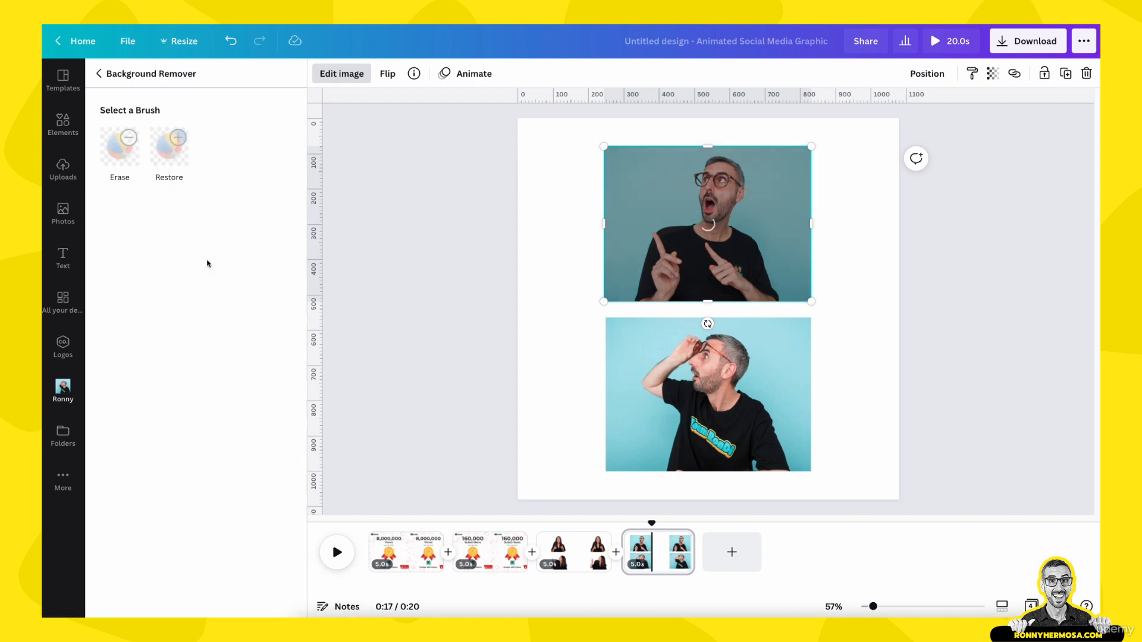
left_click(246, 597)
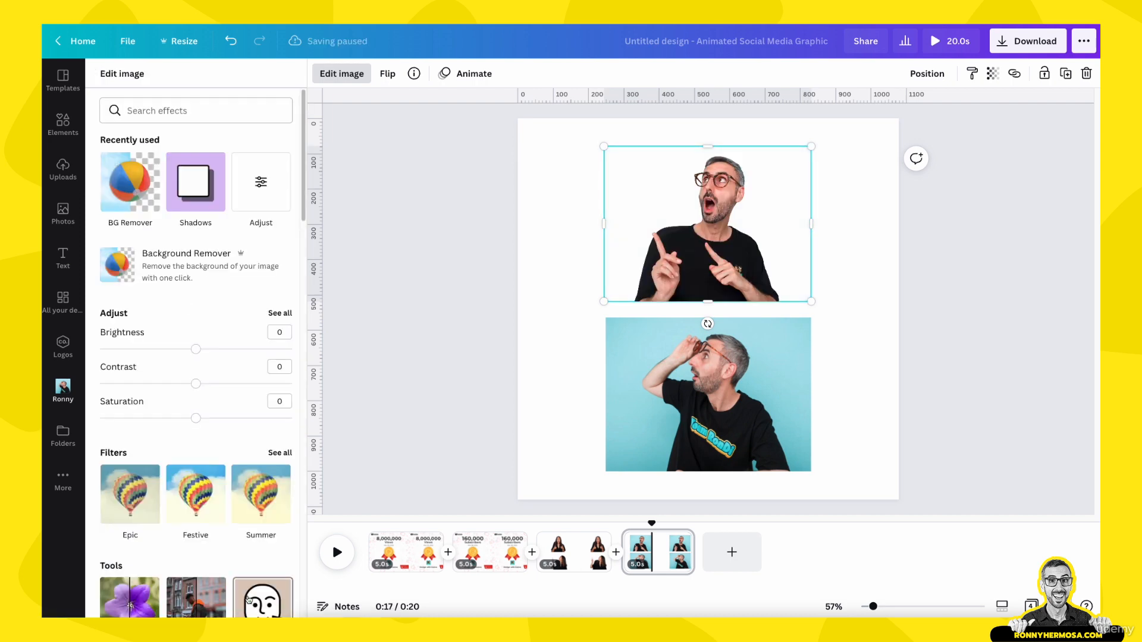
- Remove the background from the bottom Ronny photo on the fourth page with BG Remover
left_click(700, 420)
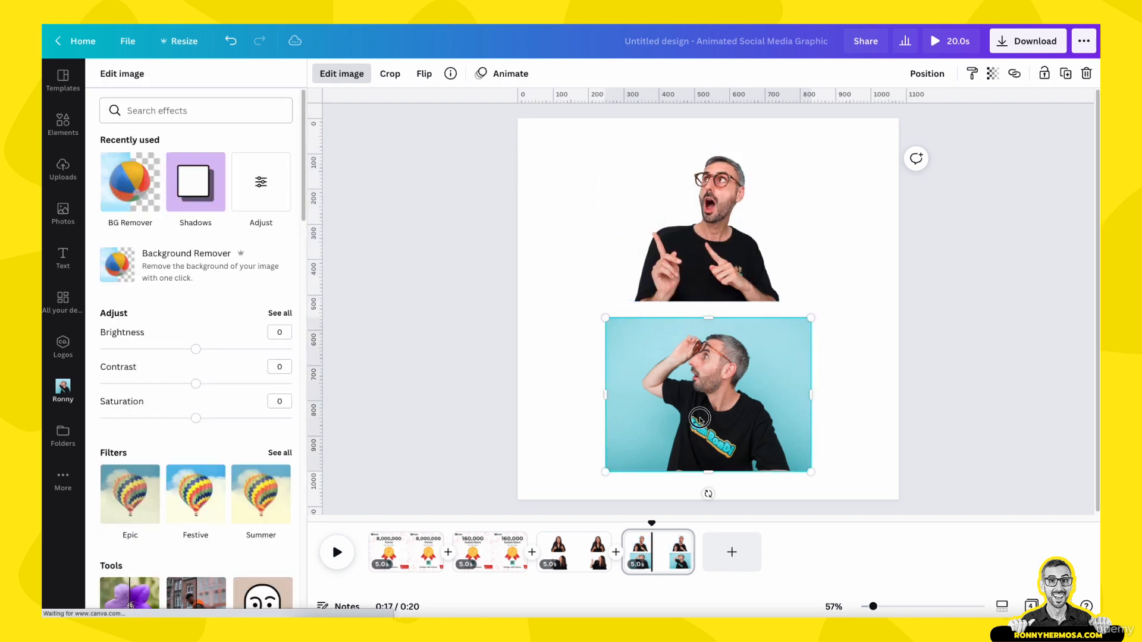
left_click(356, 77)
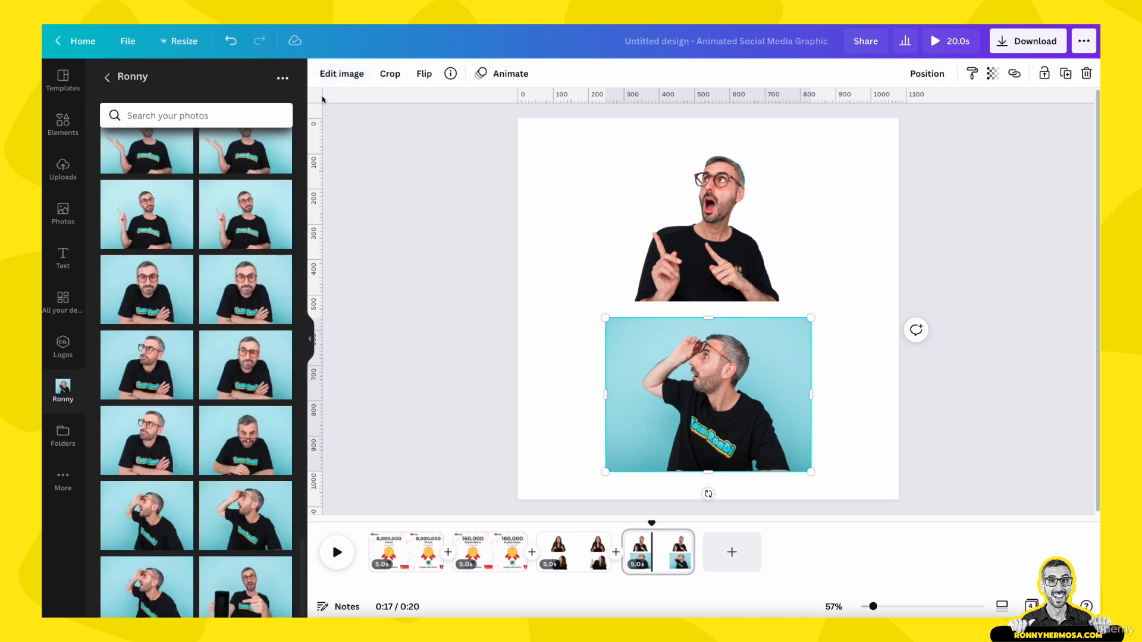
left_click(342, 74)
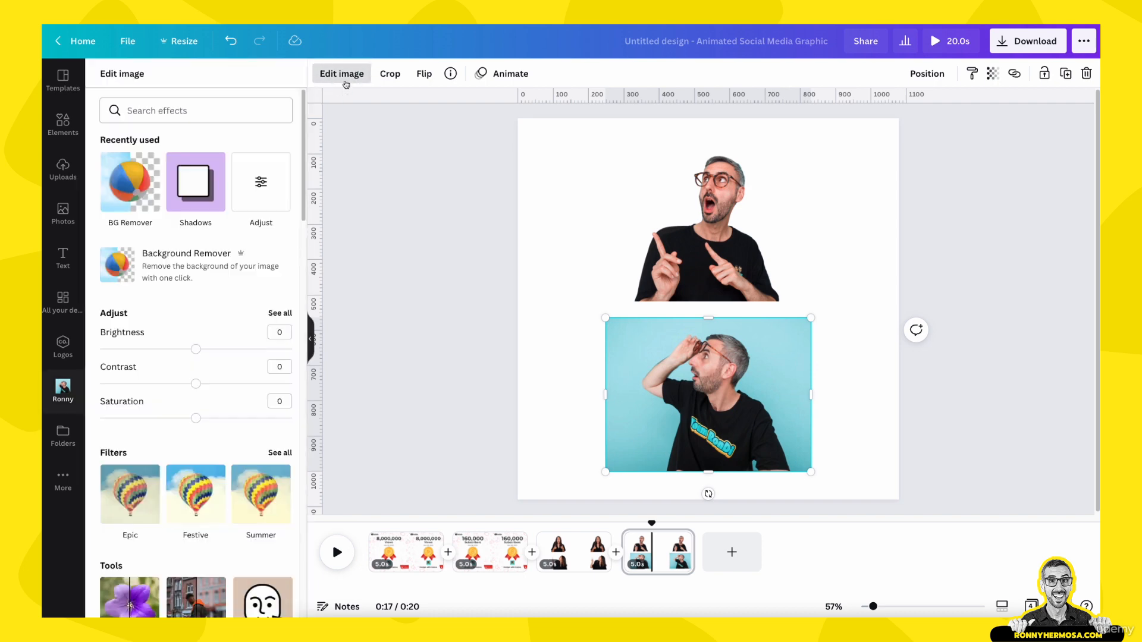
left_click(138, 198)
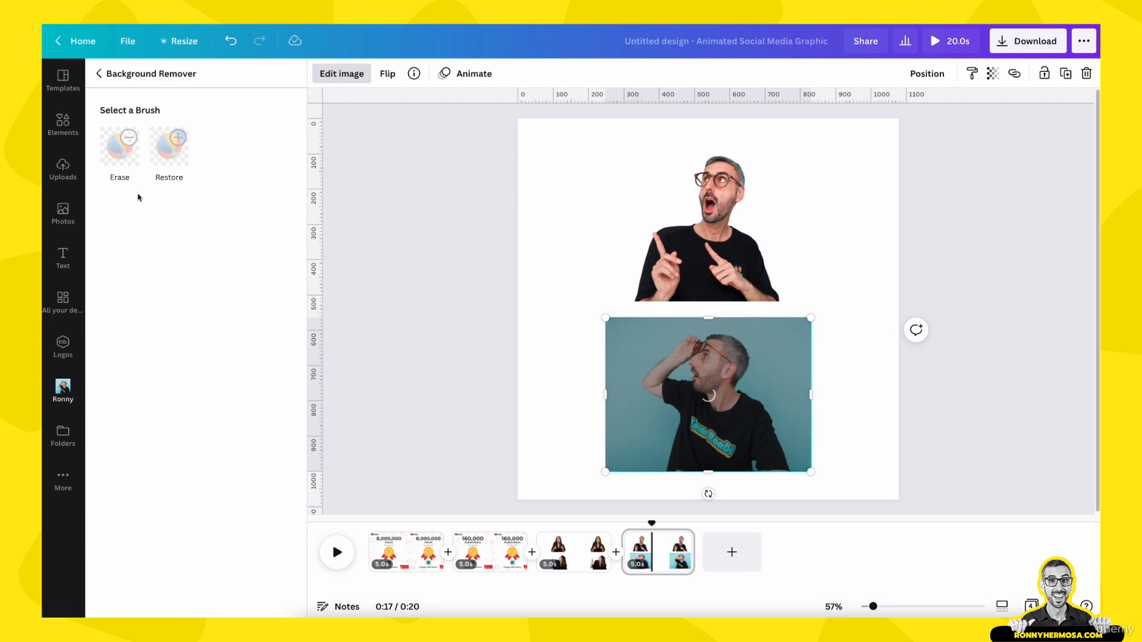
left_click(244, 597)
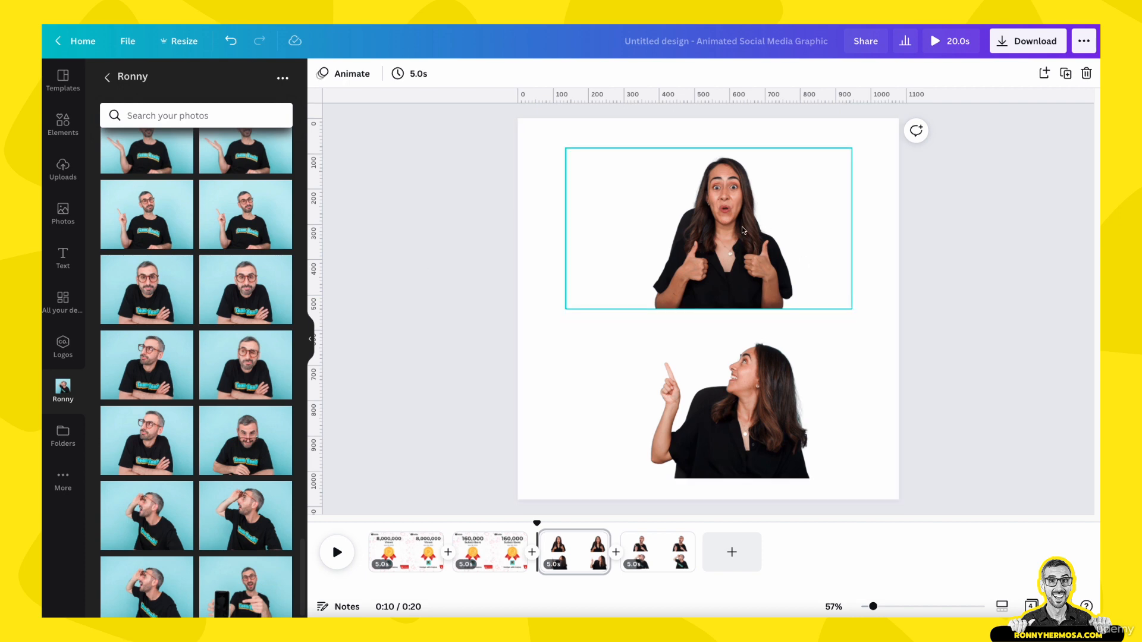
- Trim the empty space on both sides of the thumbs-up photo's frame on the third page
left_click(664, 558)
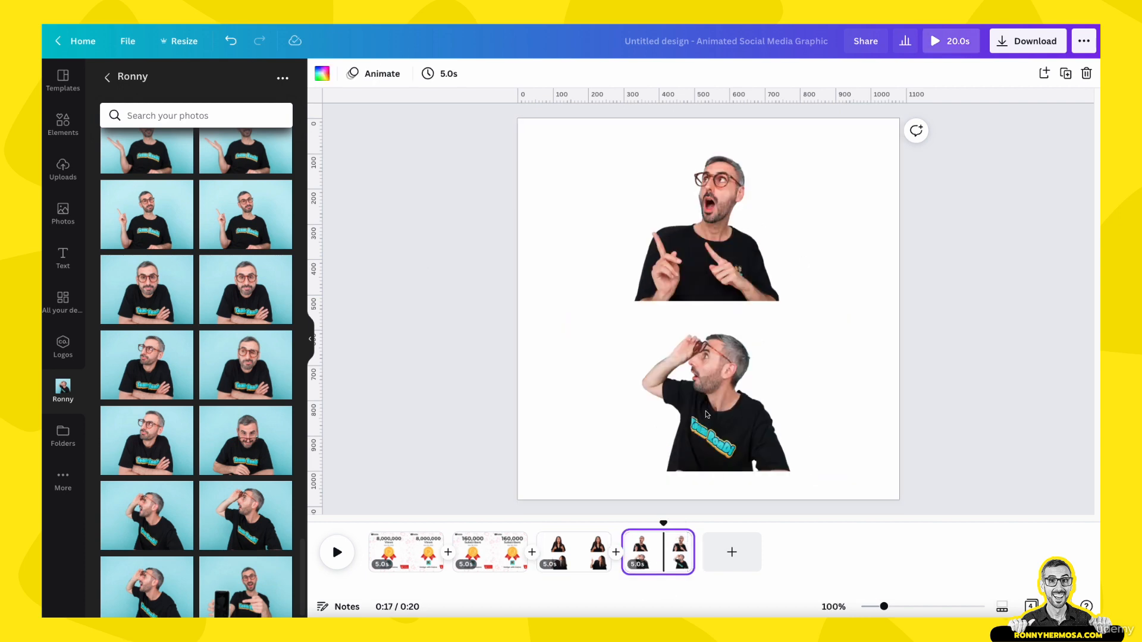
left_click(398, 556)
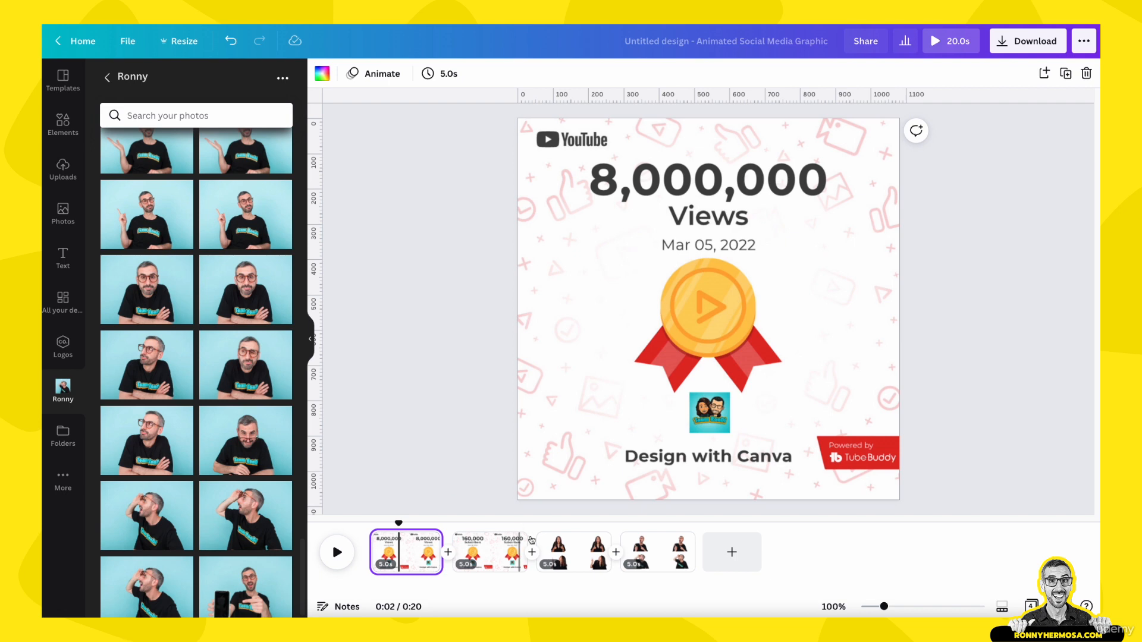
left_click(568, 557)
left_click(726, 285)
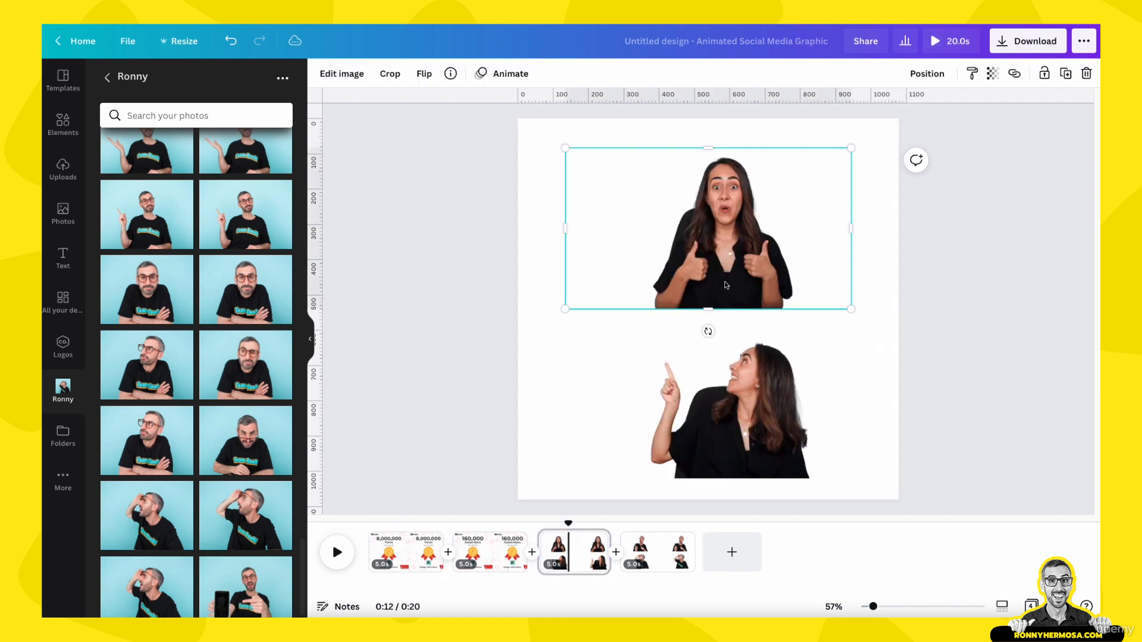
left_click_drag(567, 231, 645, 230)
left_click_drag(852, 227, 803, 233)
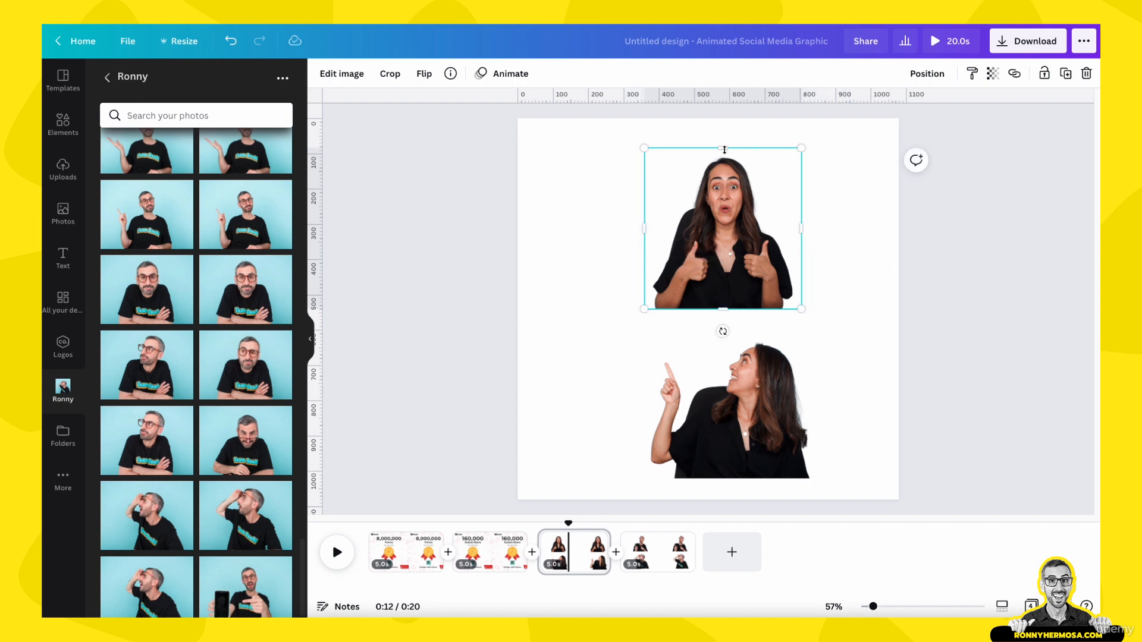
left_click_drag(724, 150, 724, 151)
- Trim the empty sides and top of the pointing-up photo's frame on the third page
left_click(625, 415)
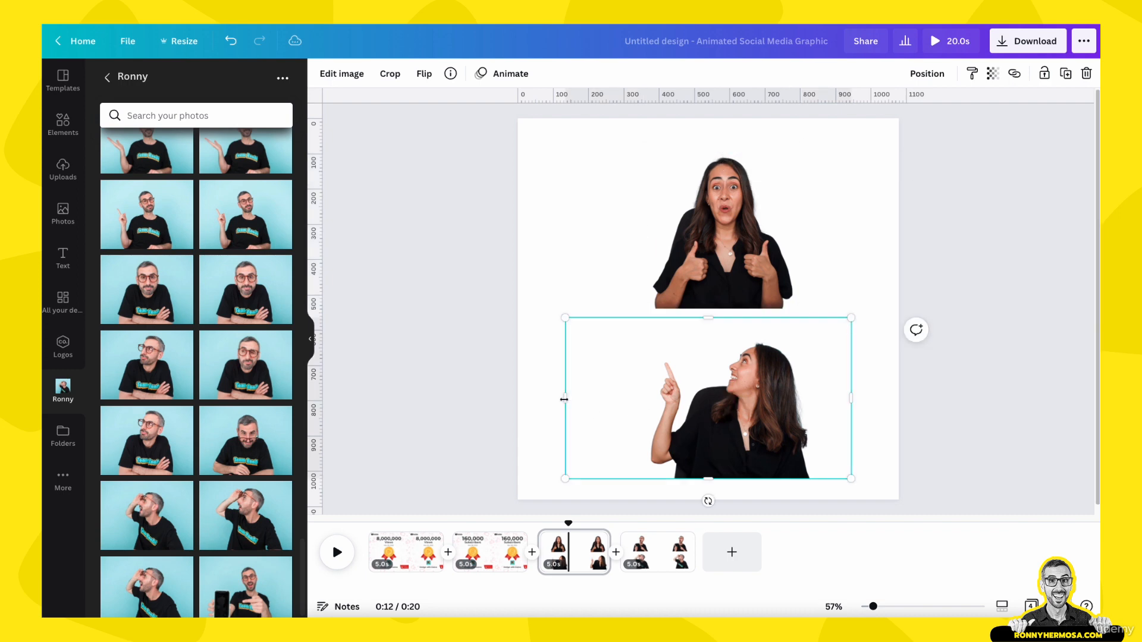
left_click_drag(564, 399, 637, 400)
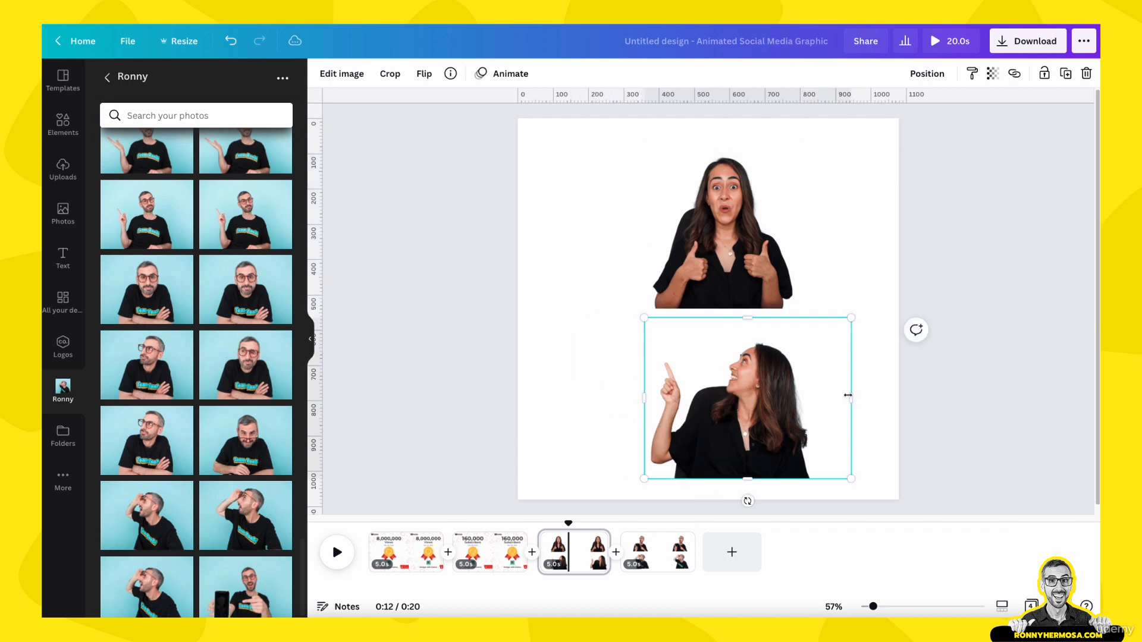
left_click_drag(847, 395, 819, 395)
left_click_drag(727, 321, 736, 336)
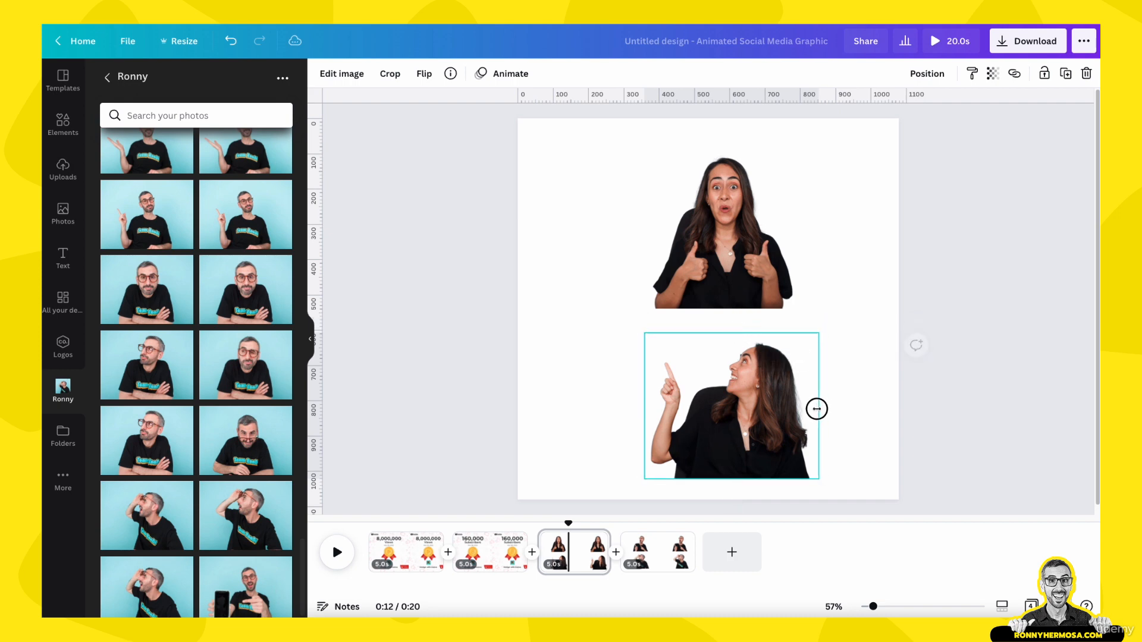
left_click(848, 444)
- Trim the empty space on both sides of the top Ronny photo's frame on the fourth page
left_click(659, 561)
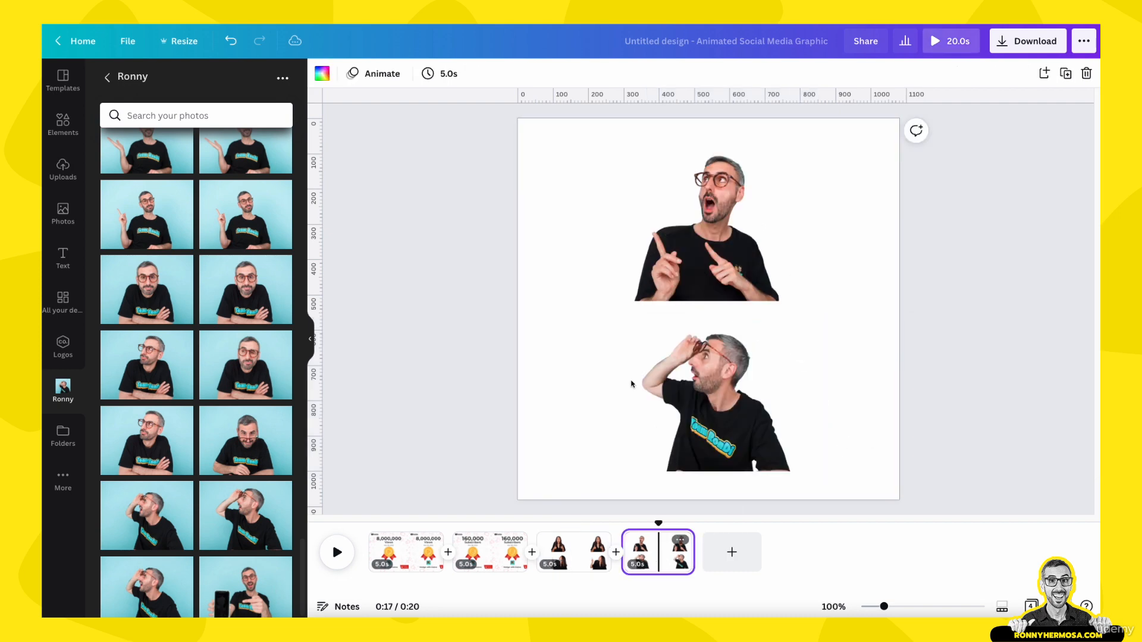
left_click(689, 253)
left_click_drag(600, 224, 624, 224)
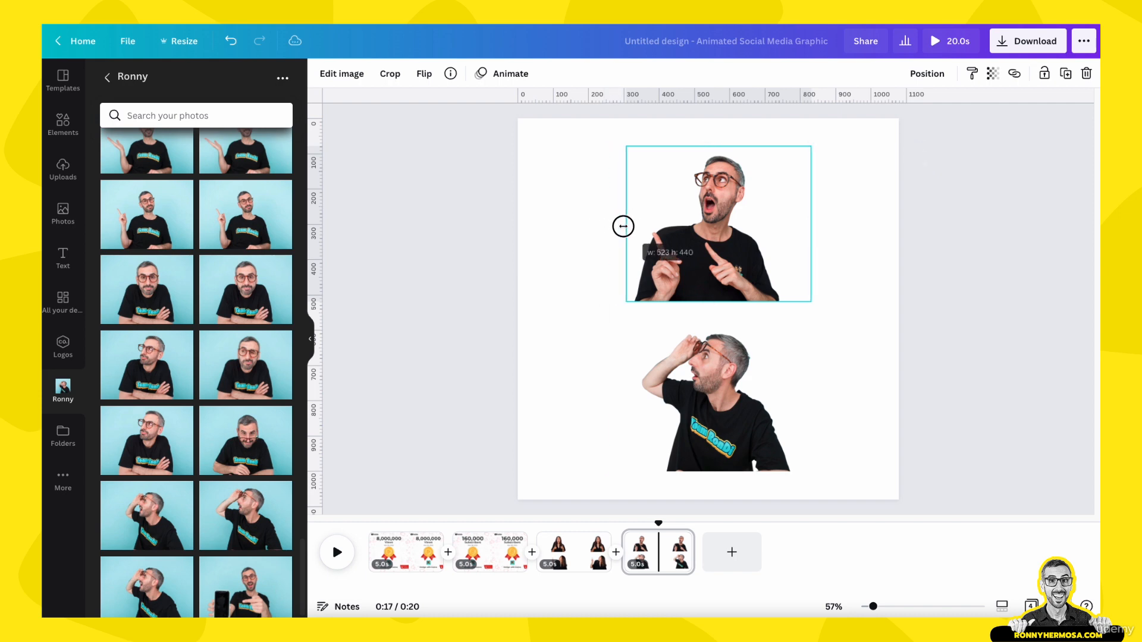
left_click_drag(811, 223, 783, 224)
- Trim the empty sides and top of the bottom Ronny photo's frame on the fourth page
left_click(743, 422)
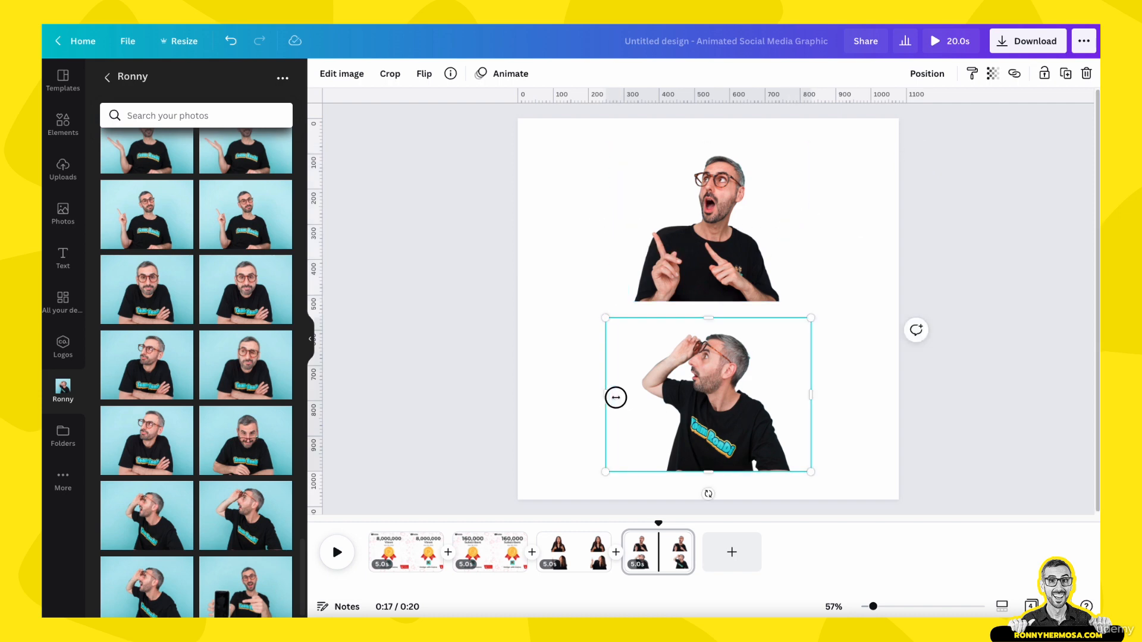
left_click_drag(616, 398, 635, 397)
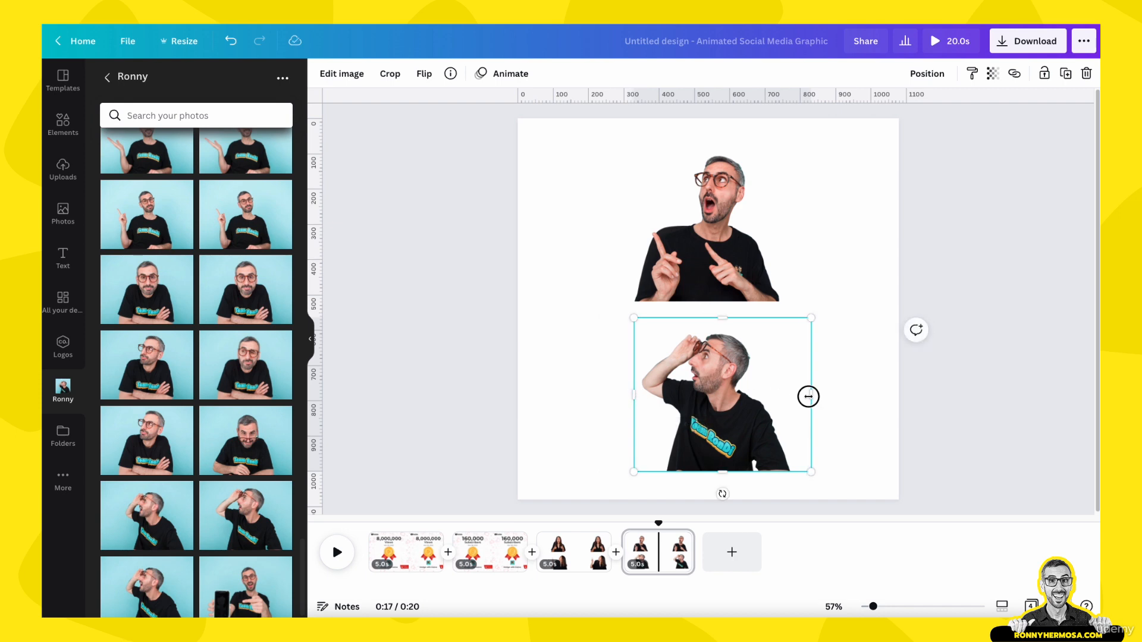
left_click_drag(808, 396, 798, 396)
left_click_drag(716, 317, 716, 324)
left_click(716, 180)
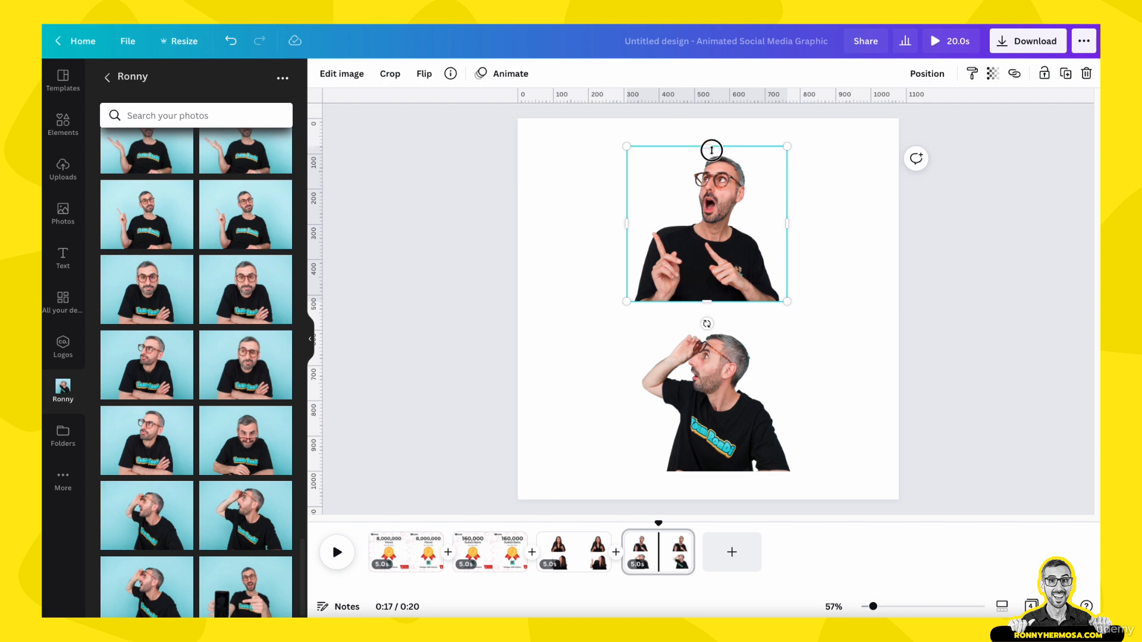
left_click(605, 240)
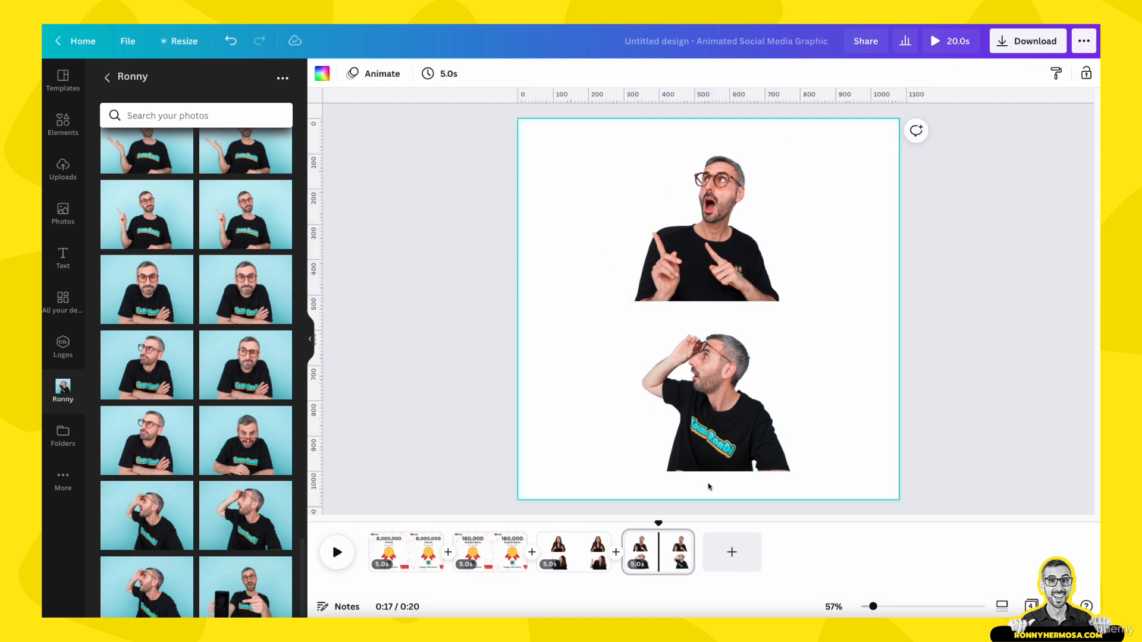
- Arrange the two Ronny photos side by side along the fourth page's lower edge and copy them together
left_click_drag(712, 459, 774, 459)
left_click_drag(688, 300, 623, 479)
left_click_drag(599, 267, 804, 435)
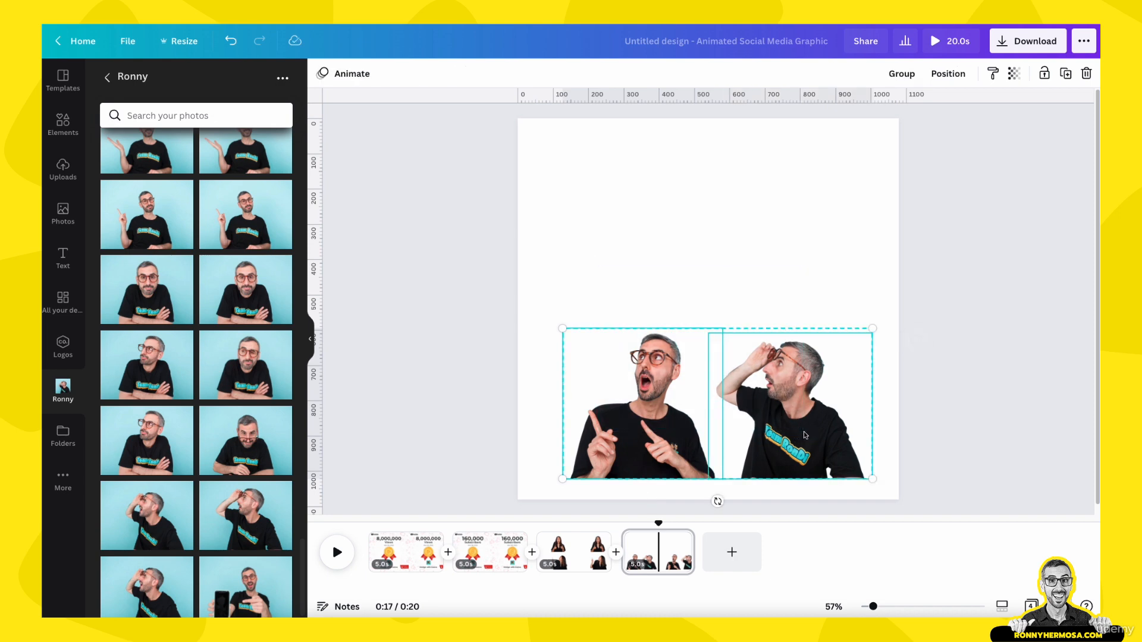
- Place the two photos of the woman side by side across the upper half of the third page
left_click(591, 544)
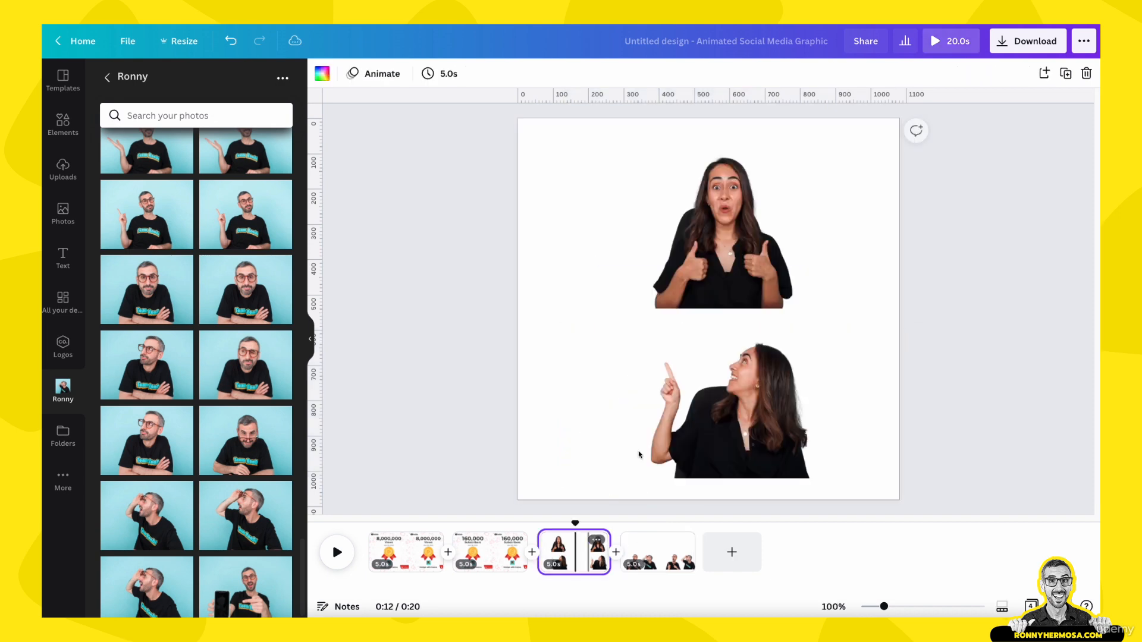
left_click(697, 266)
left_click_drag(702, 244, 603, 233)
left_click_drag(735, 429, 793, 251)
left_click(718, 417)
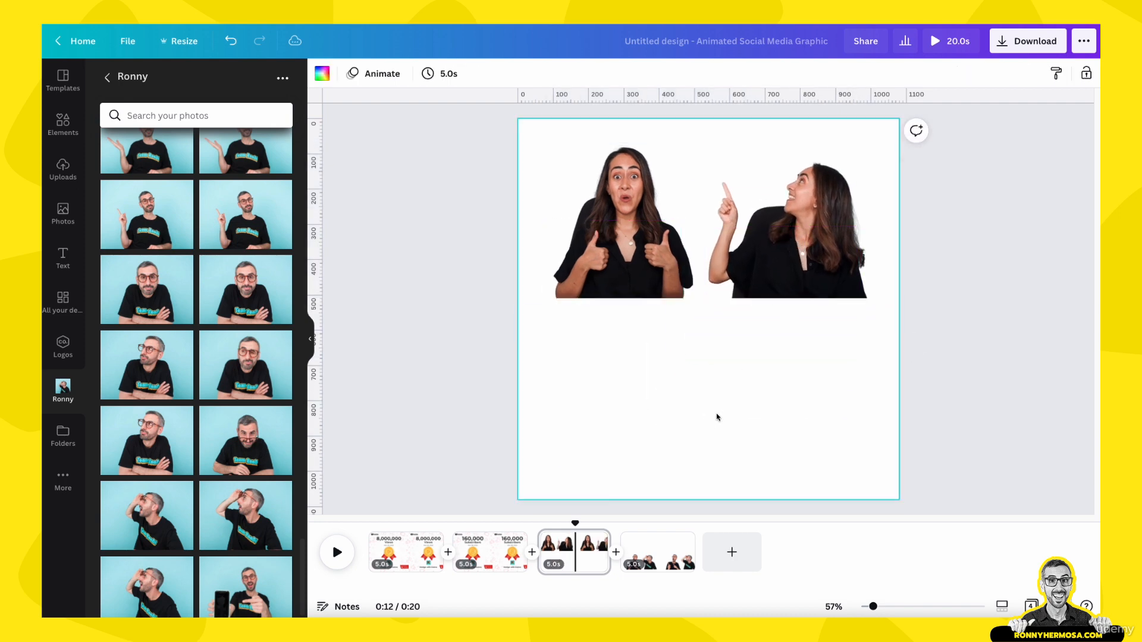
- Paste the two Ronny photos into the third page's lower half and enlarge them to span the page width
key("ctrl+v")
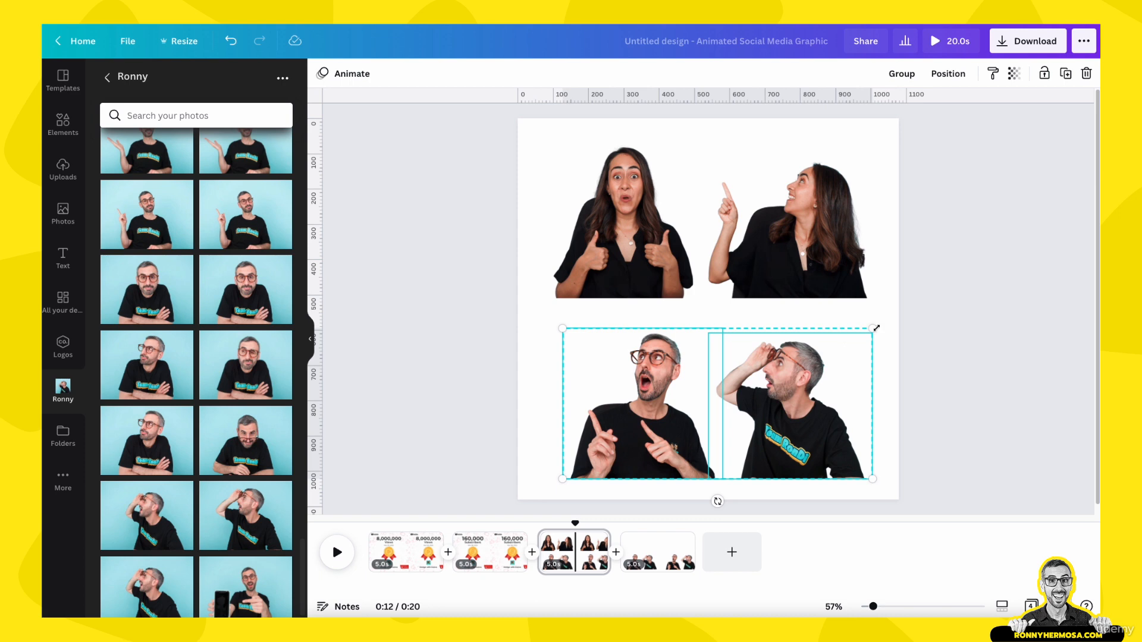
left_click_drag(870, 328, 894, 309)
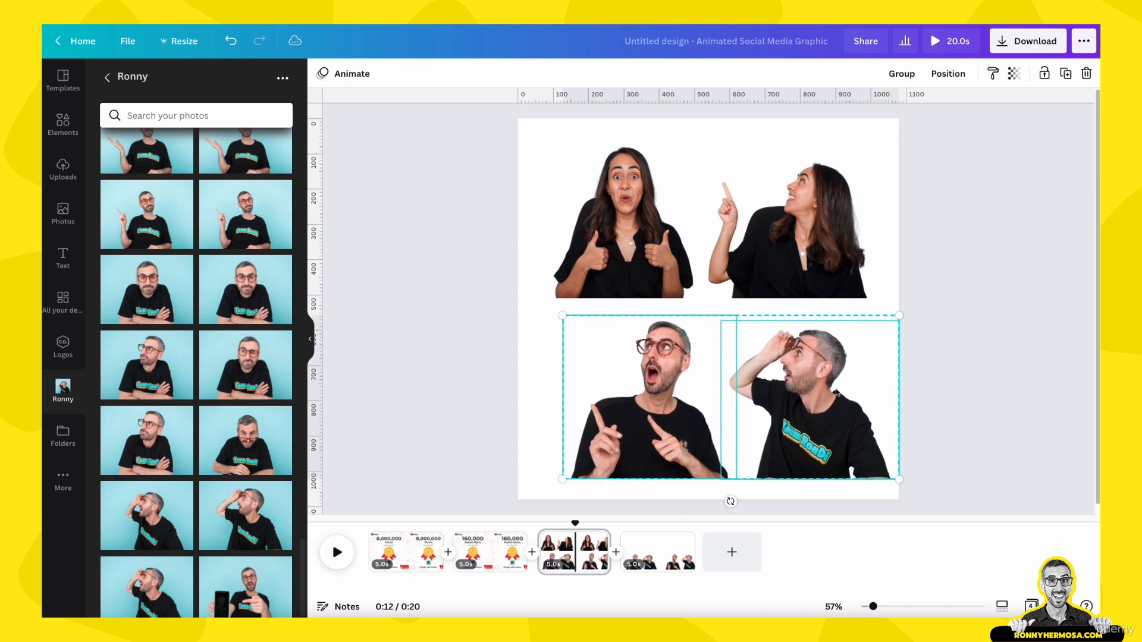
left_click_drag(837, 393, 815, 393)
left_click_drag(882, 321, 895, 298)
left_click_drag(821, 404, 815, 405)
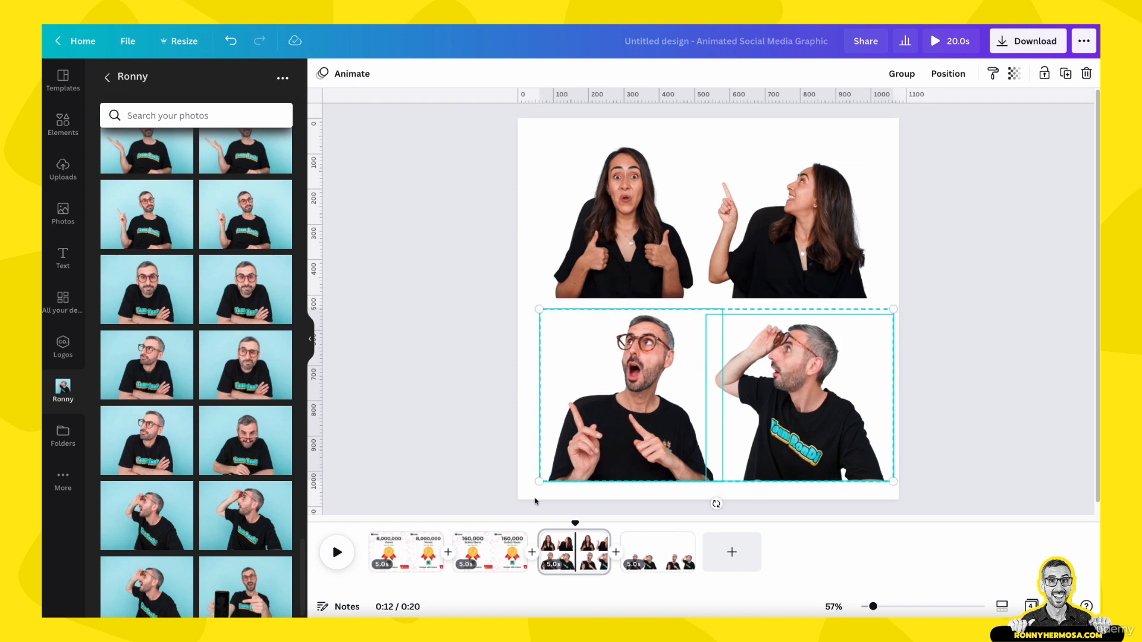
left_click_drag(538, 481, 536, 488)
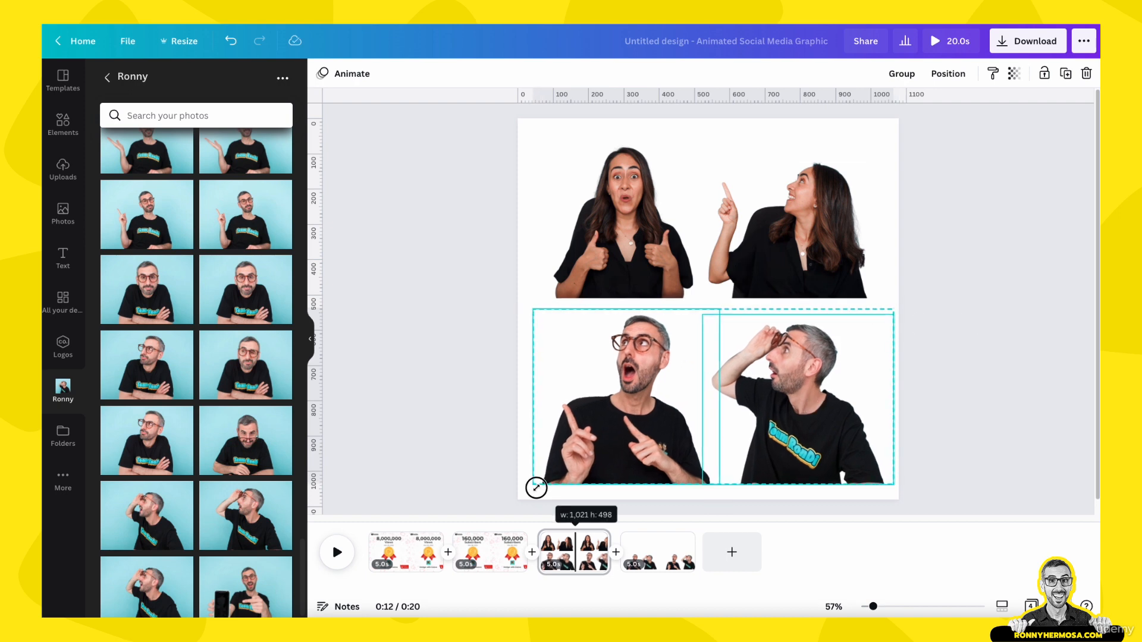
left_click(927, 286)
- Nudge the upper pair of photos slightly to line them up with the lower pair
left_click(773, 232)
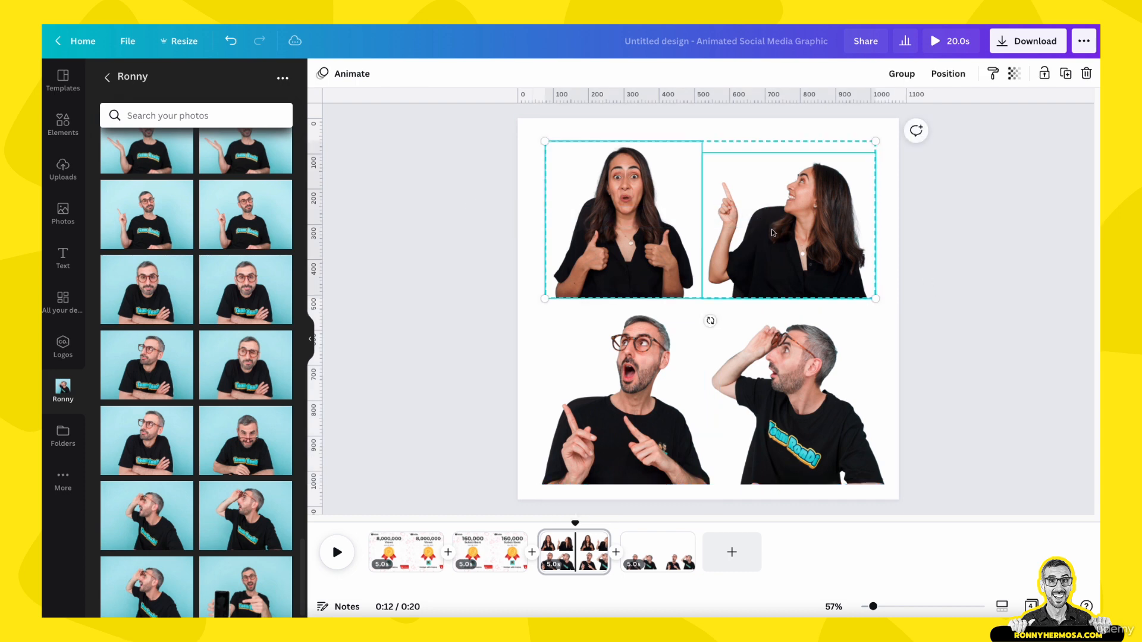
left_click_drag(773, 232, 780, 231)
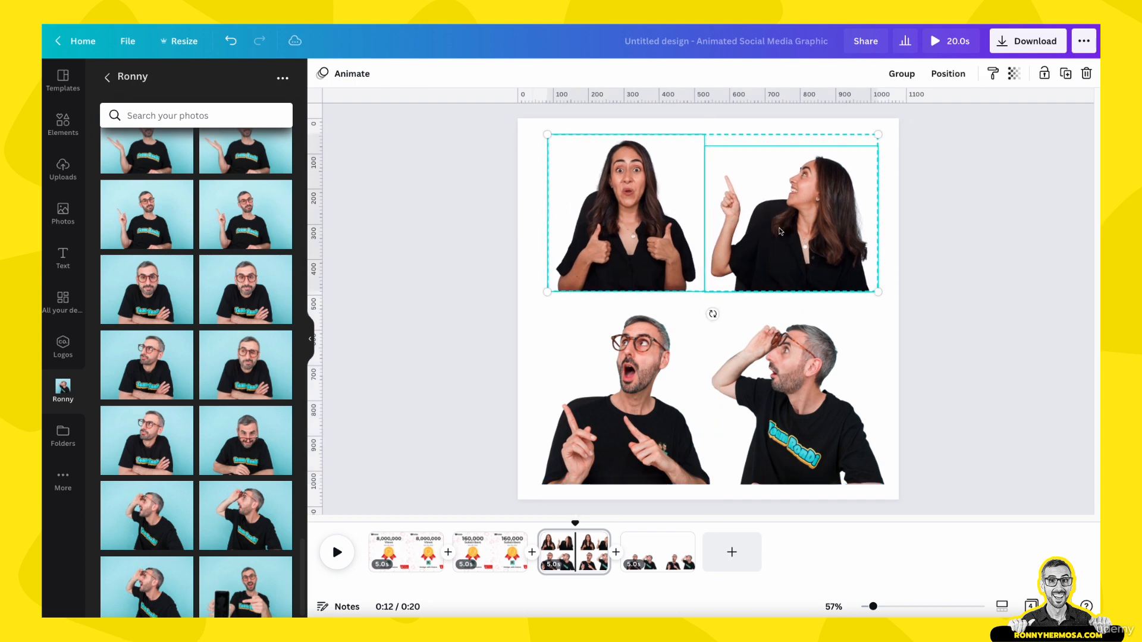
left_click(908, 408)
- Delete the fourth page, leaving all four cut-out photos on the third page
left_click(667, 560)
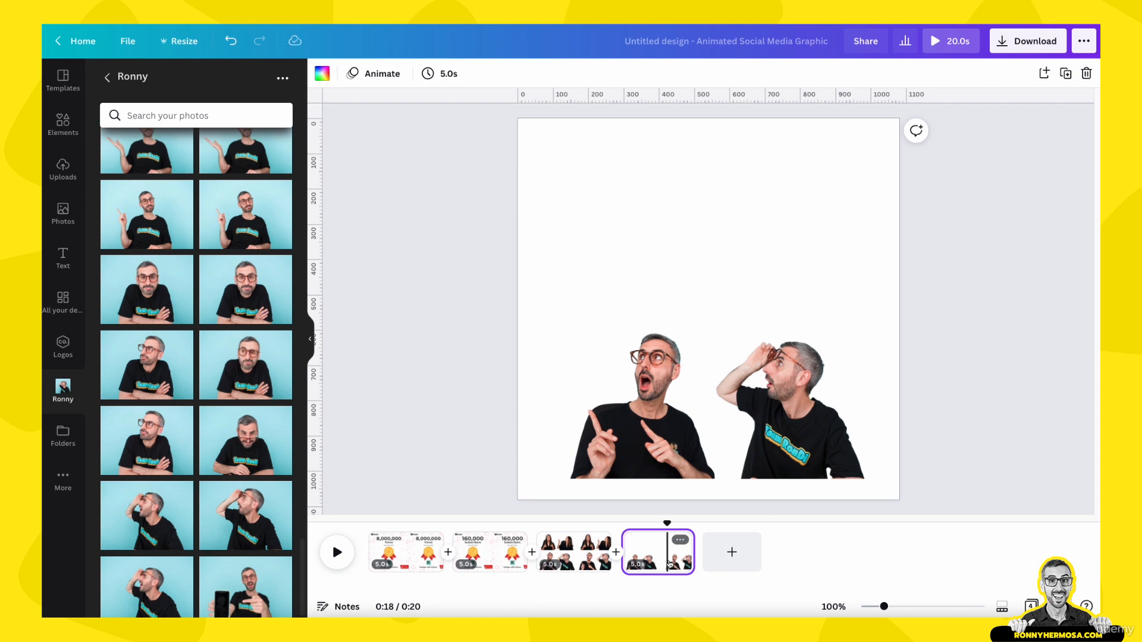
key("Delete")
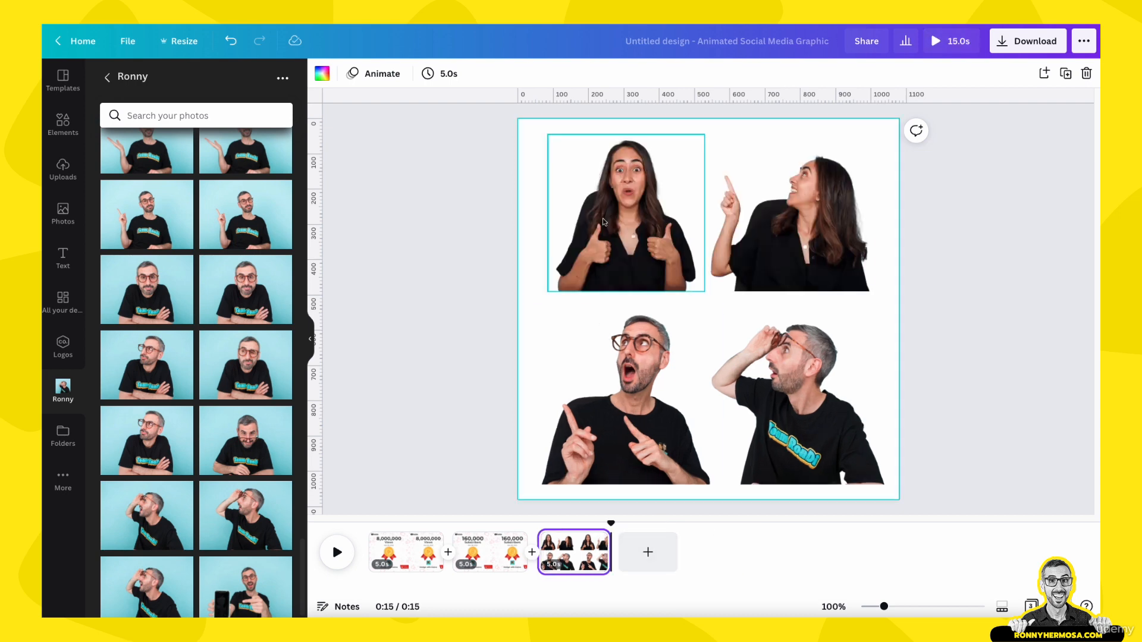
left_click(630, 257)
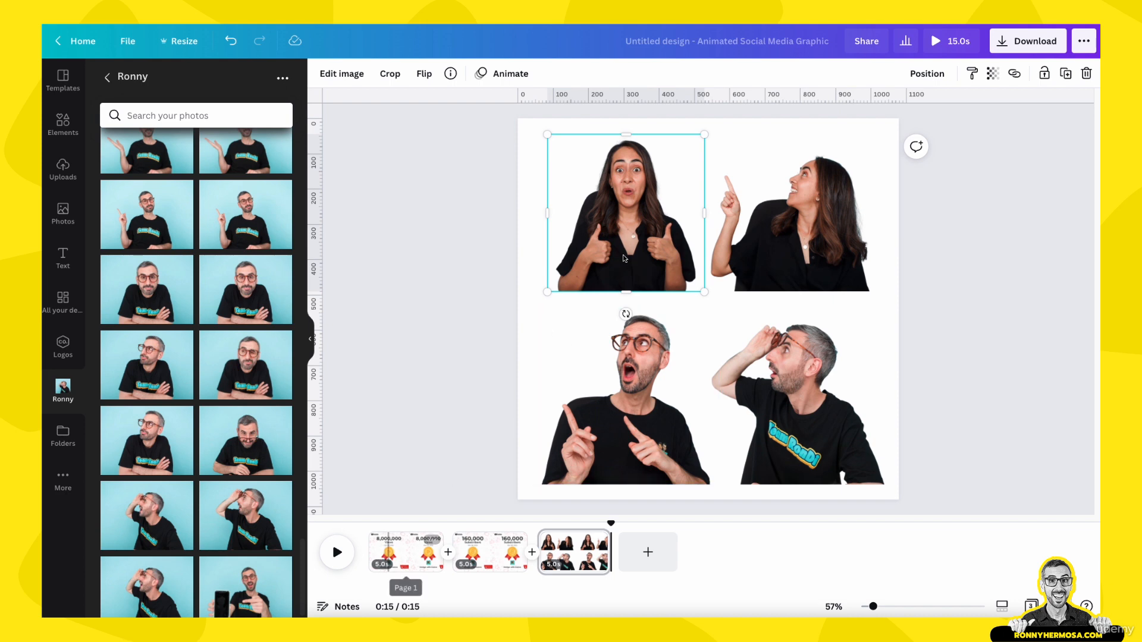
- Copy the thumbs-up photo of the woman from the third page, paste it onto the first page, and tilt it in the lower-left corner
left_click(505, 272)
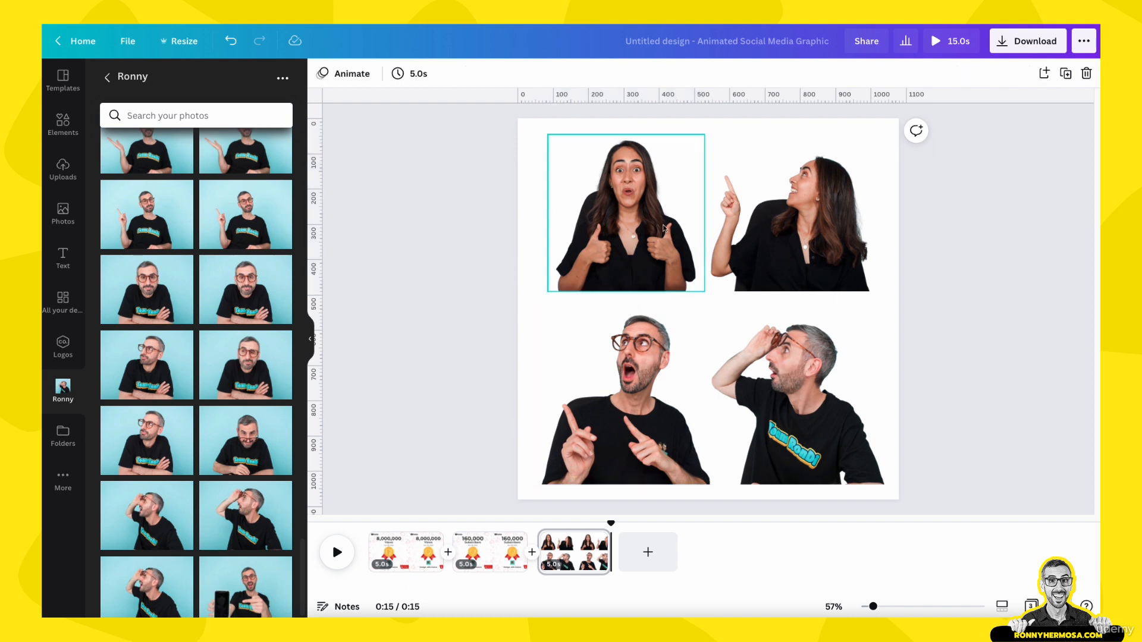
left_click(603, 239)
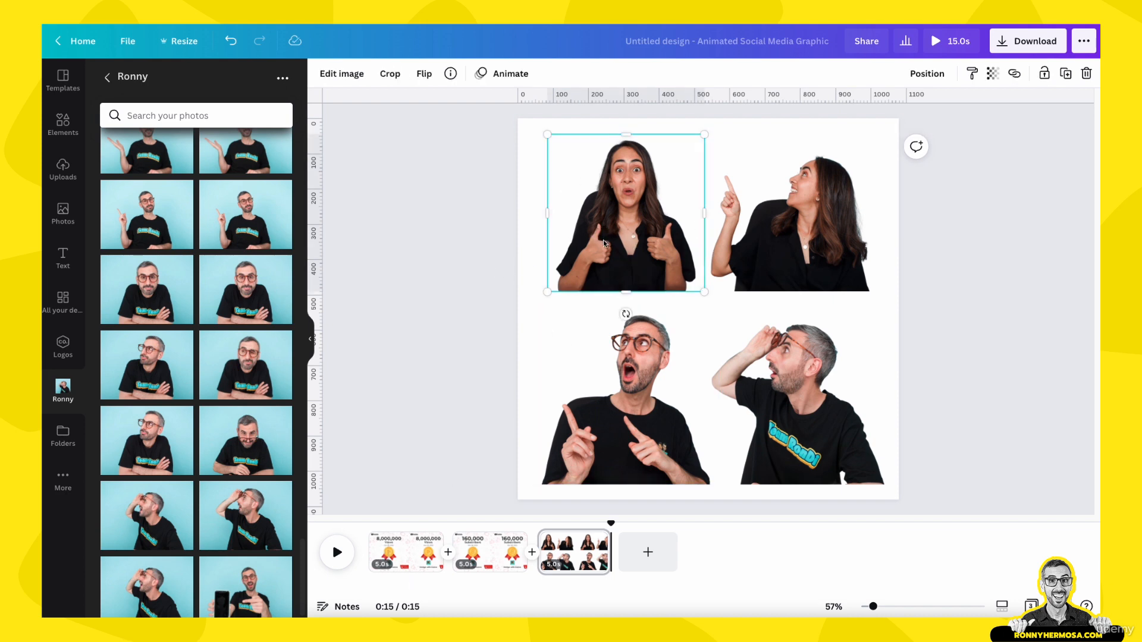
key("super+c")
left_click(397, 550)
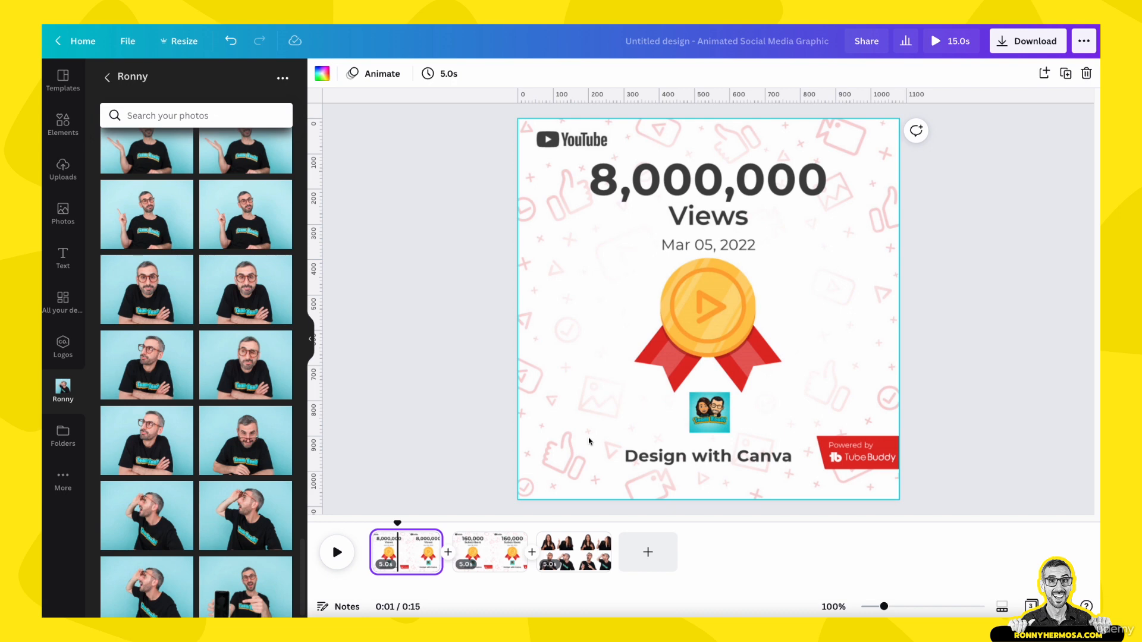
key("super+v")
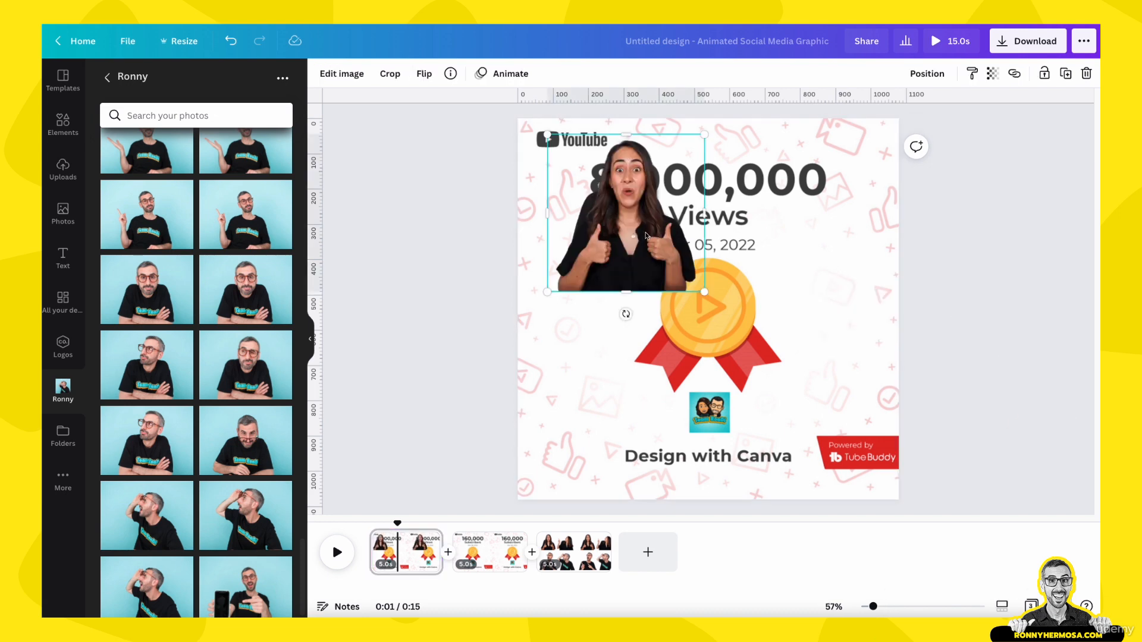
left_click_drag(646, 236, 604, 446)
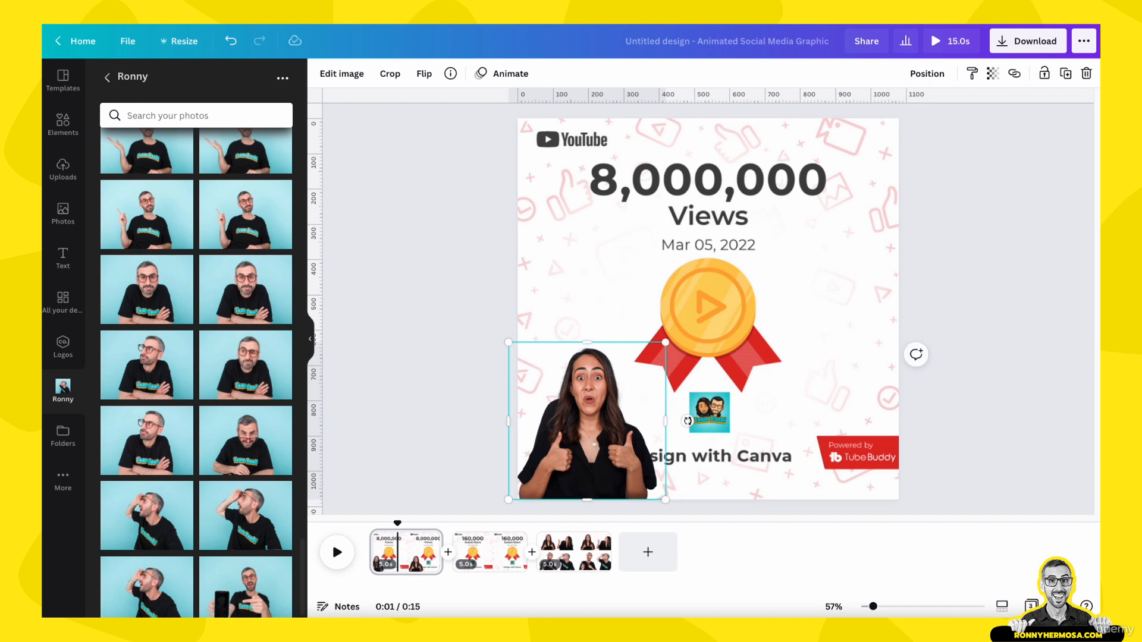
left_click_drag(687, 421, 683, 476)
left_click_drag(602, 429, 591, 441)
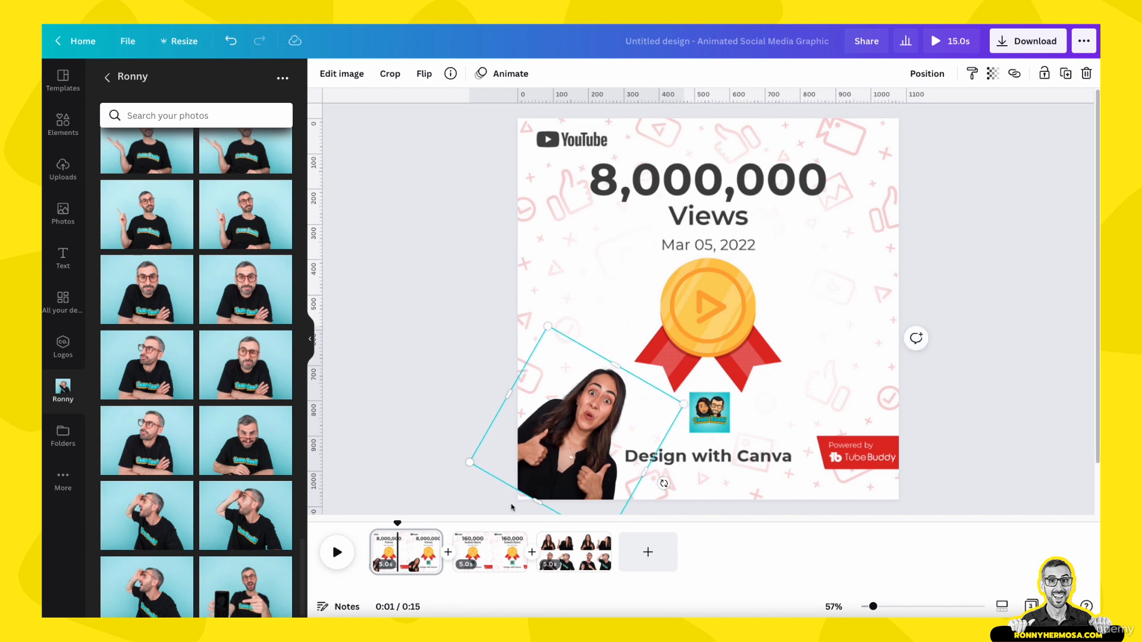
- Fine-tune the tilted woman photo's size, angle and position so it sits in the first page's lower-left corner
scroll(576, 452, "down", 1)
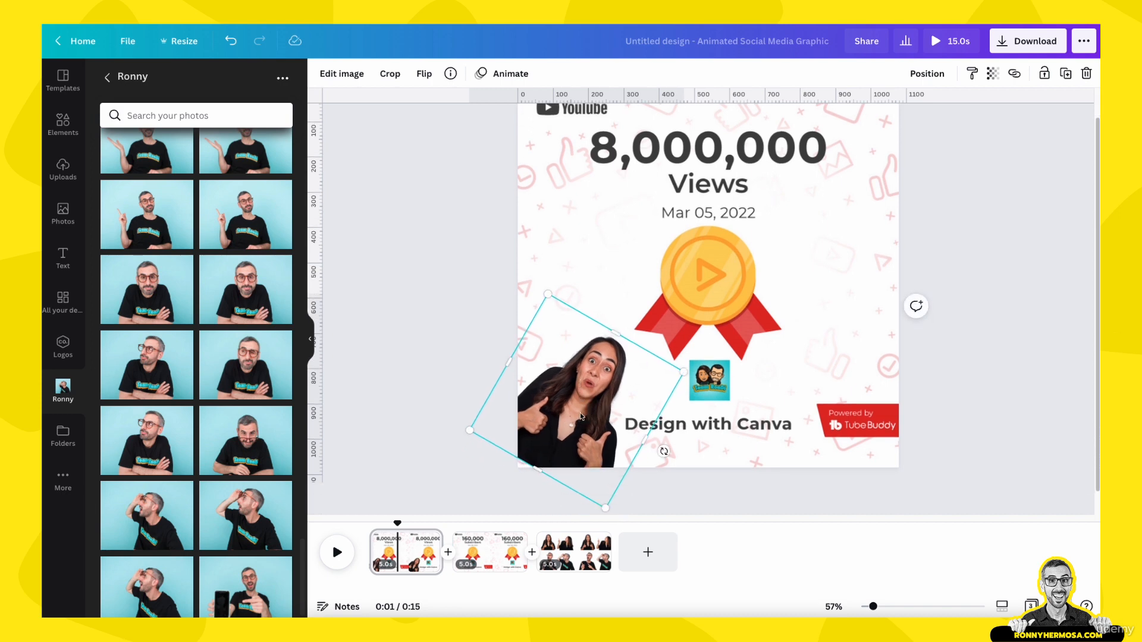
left_click_drag(578, 415, 575, 422)
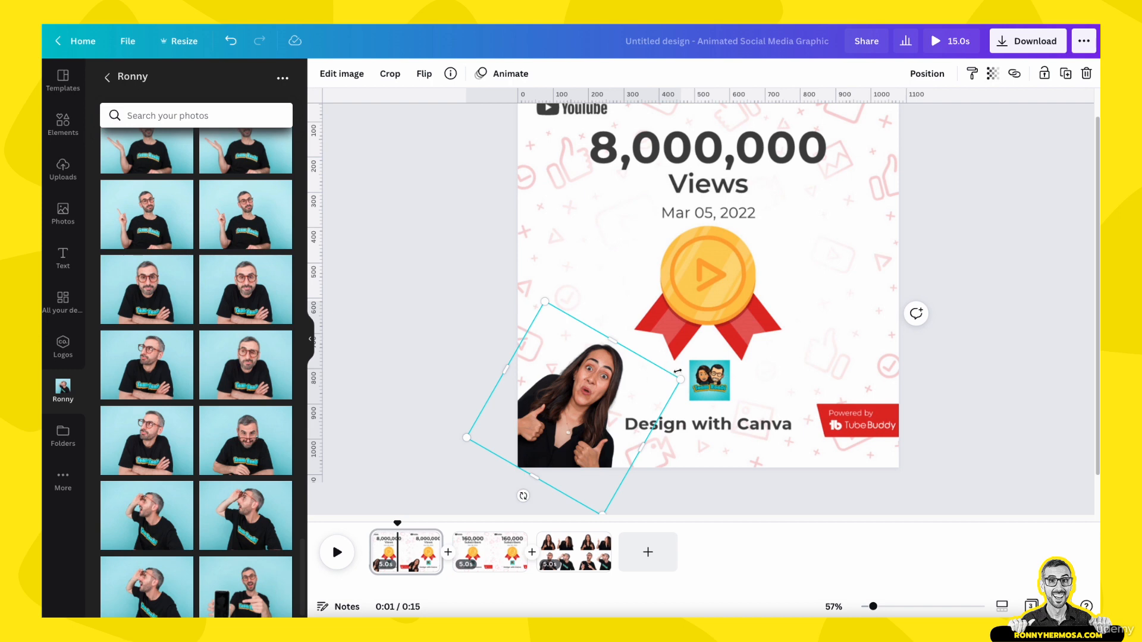
left_click_drag(682, 376, 685, 375)
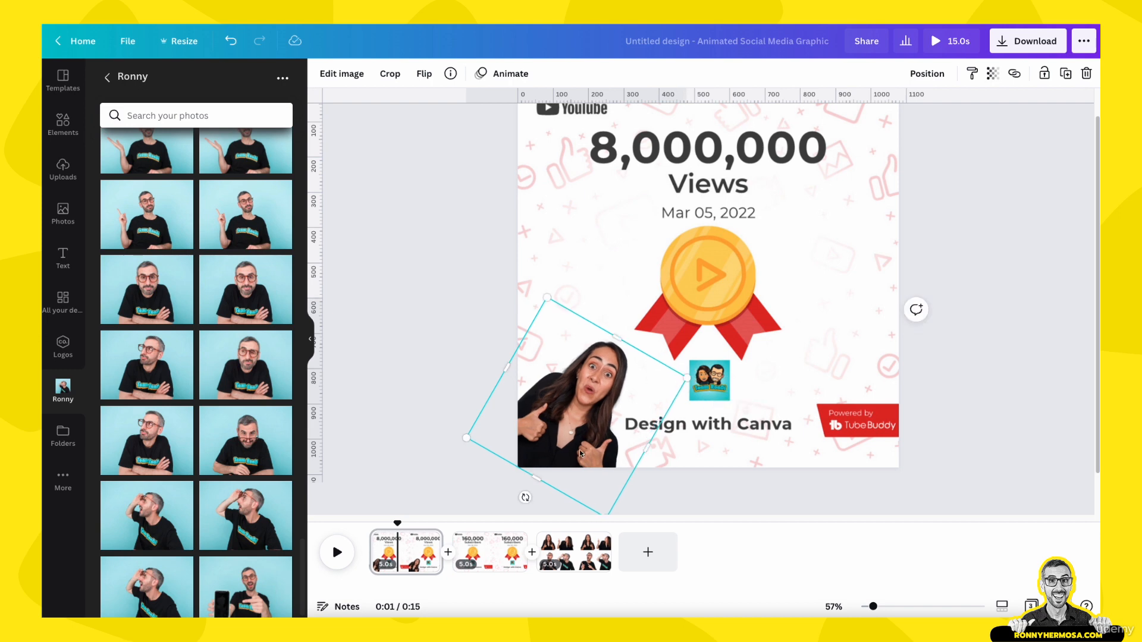
left_click_drag(578, 448, 579, 449)
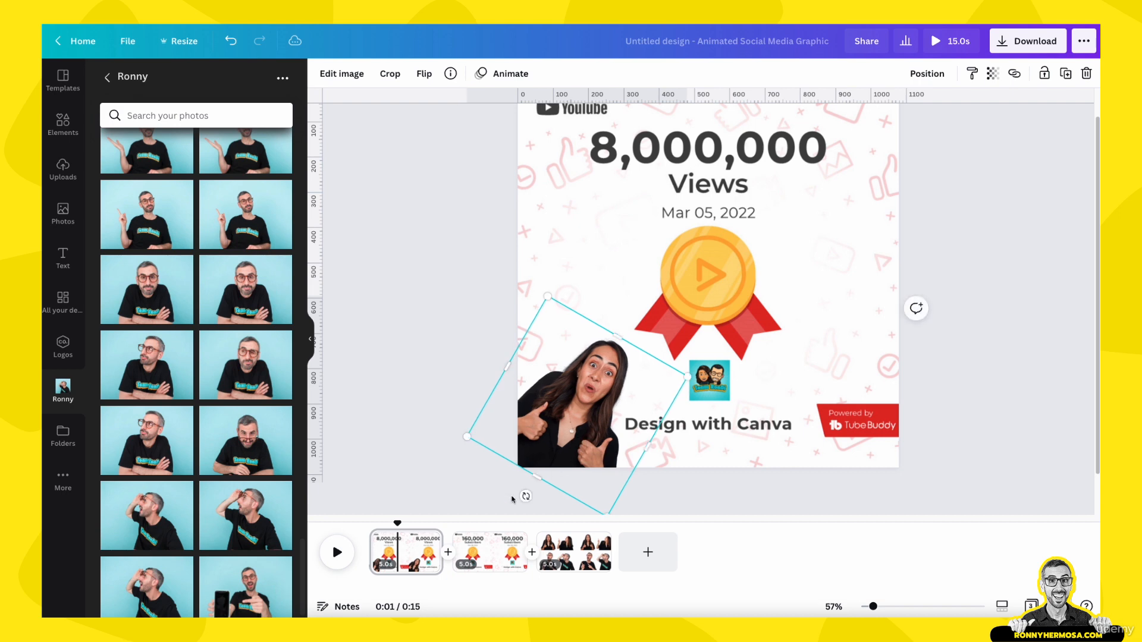
left_click_drag(522, 492, 529, 495)
left_click_drag(575, 425, 573, 425)
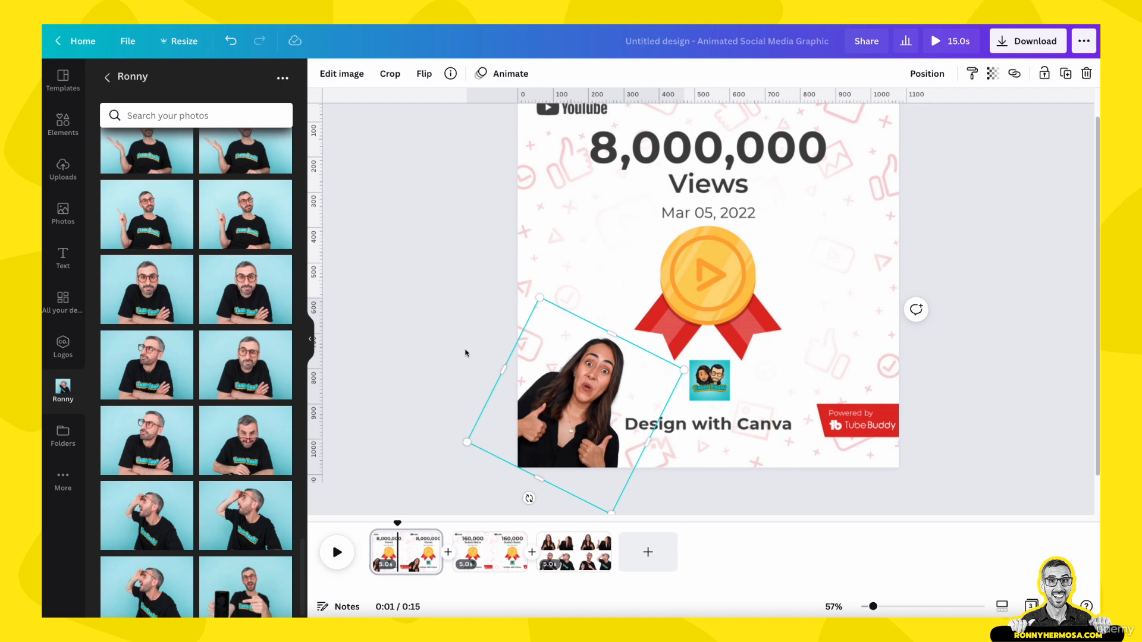
left_click(445, 328)
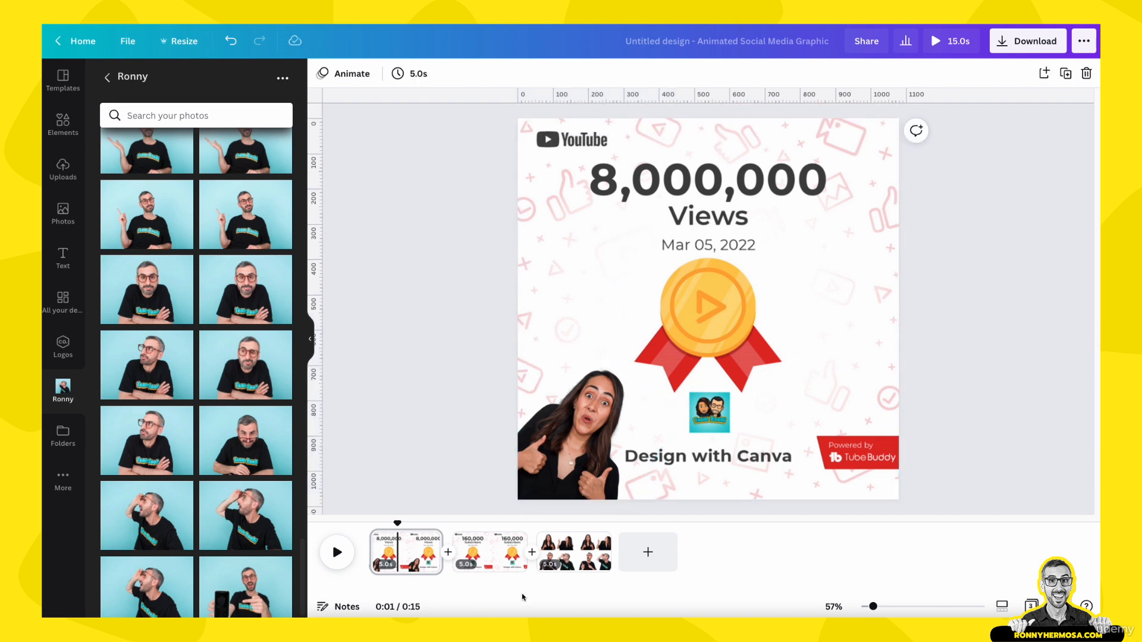
- Copy the pointing Ronny photo from the third page onto the first page's lower-right corner and tilt it about -11°
left_click(575, 559)
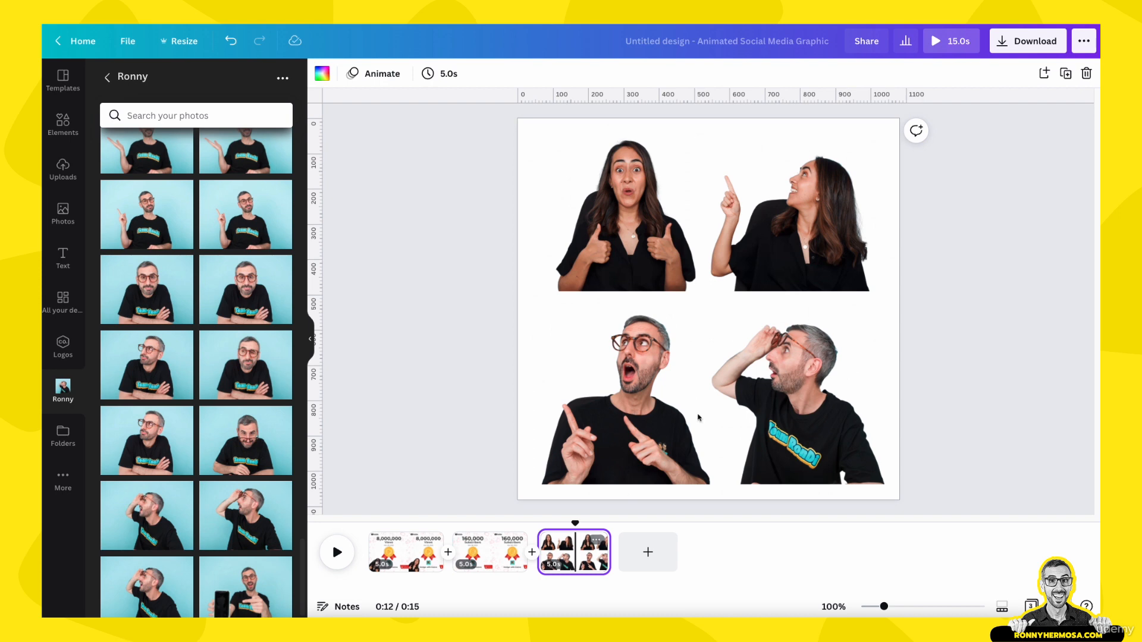
left_click(608, 407)
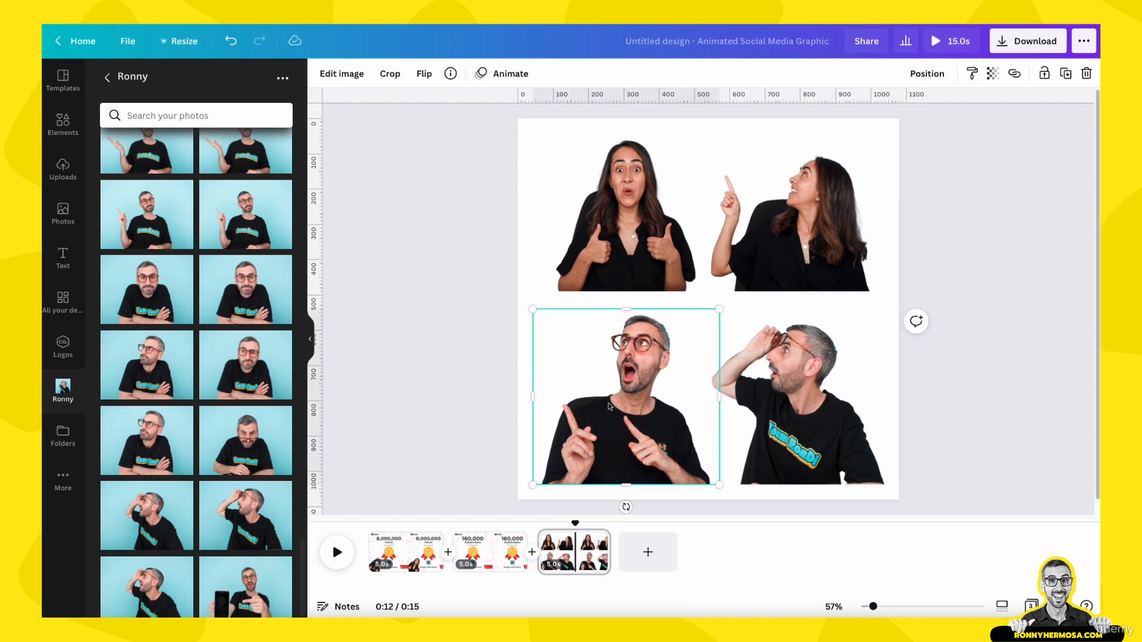
left_click(400, 552)
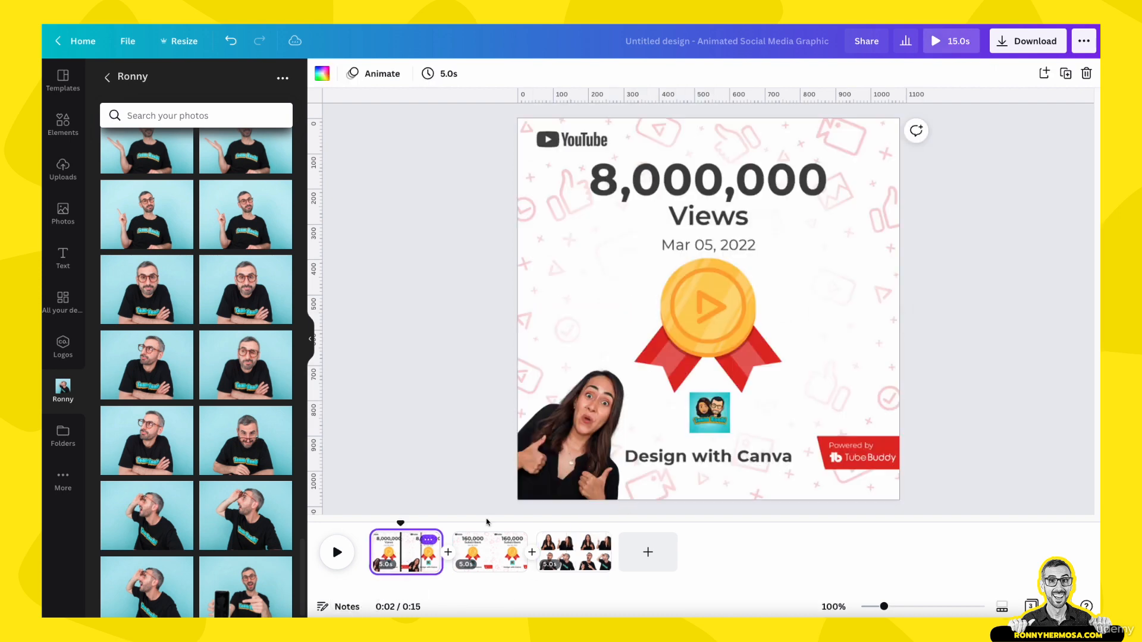
key("ctrl+v")
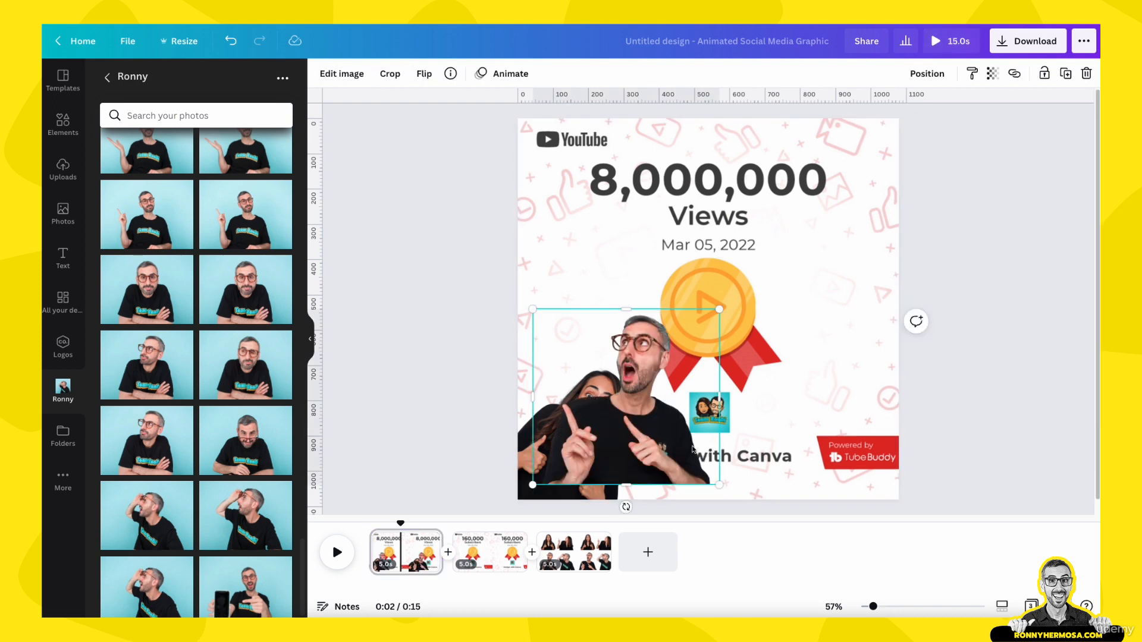
left_click_drag(646, 439, 880, 457)
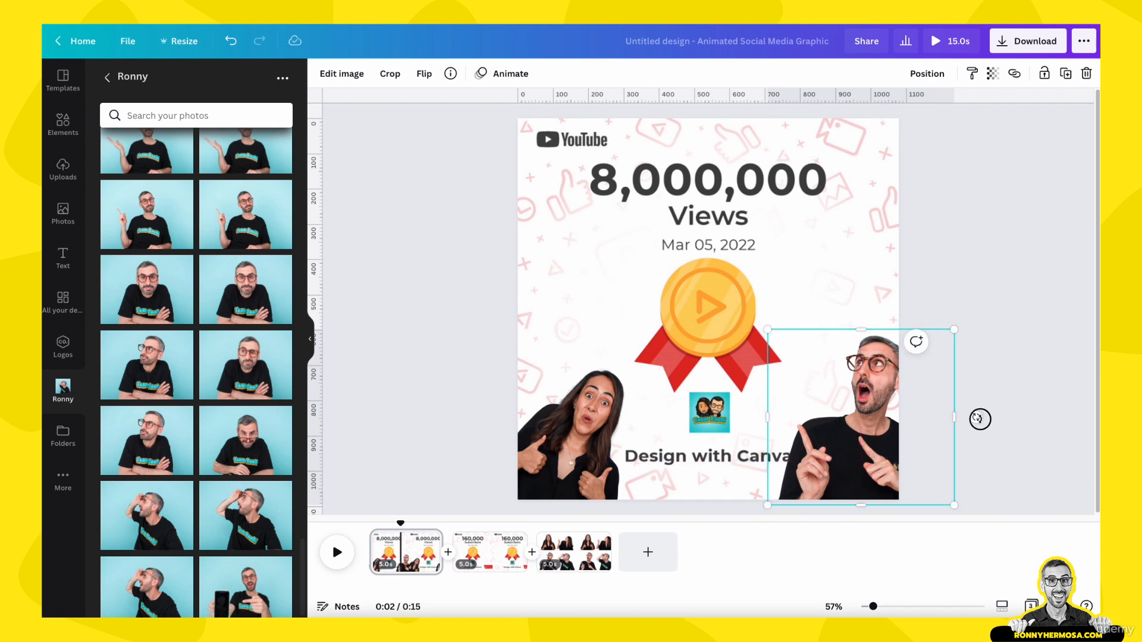
left_click_drag(977, 418, 999, 393)
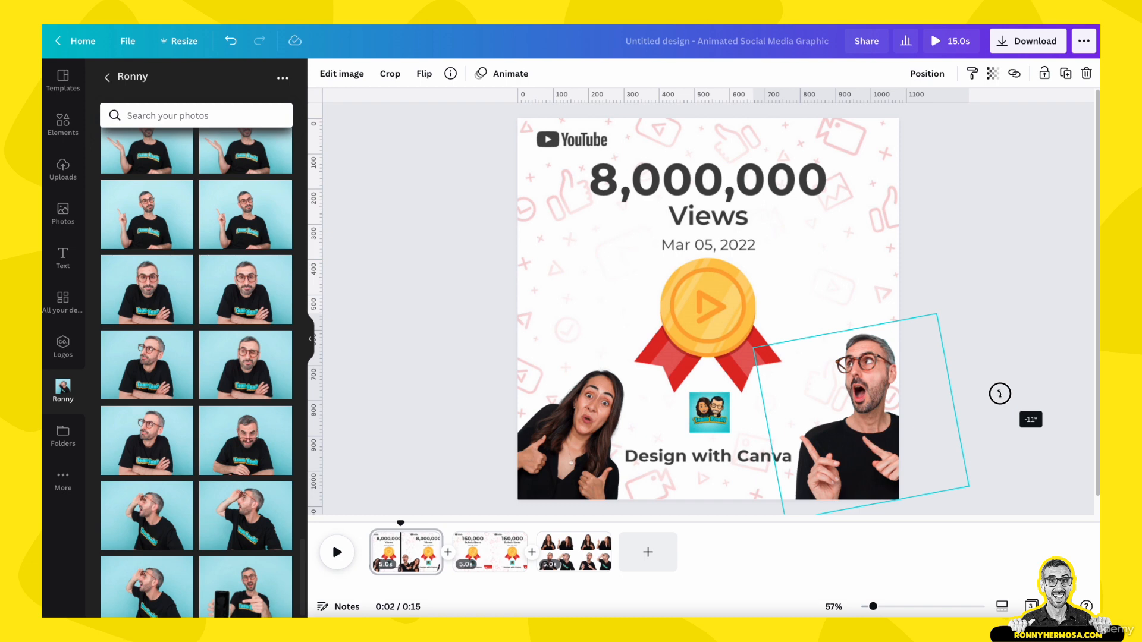
left_click_drag(1000, 393, 1000, 393)
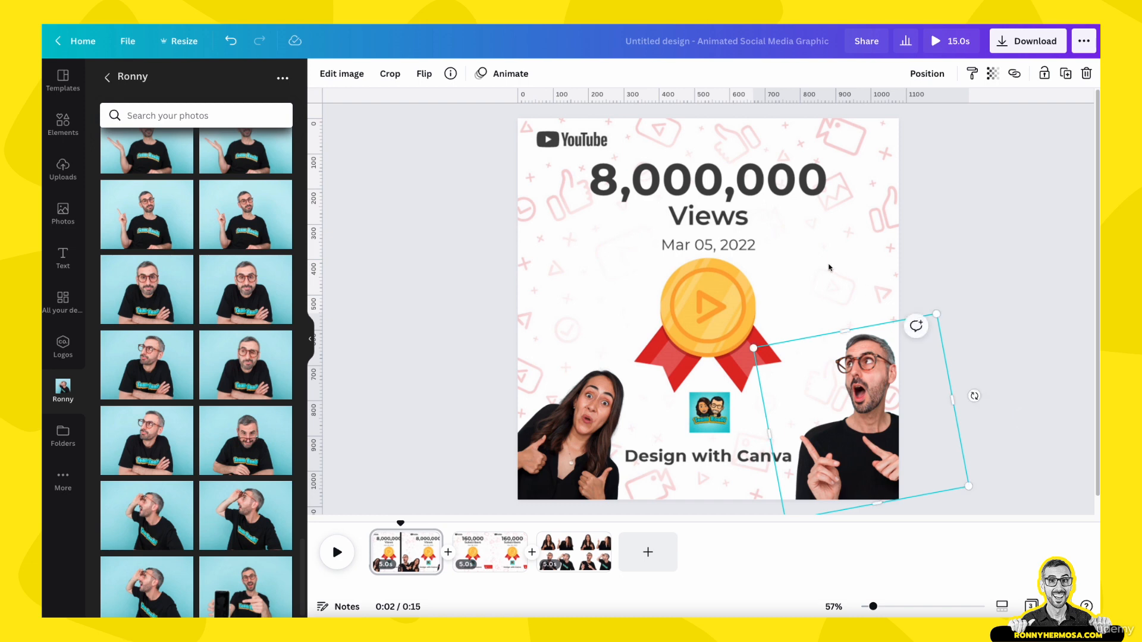
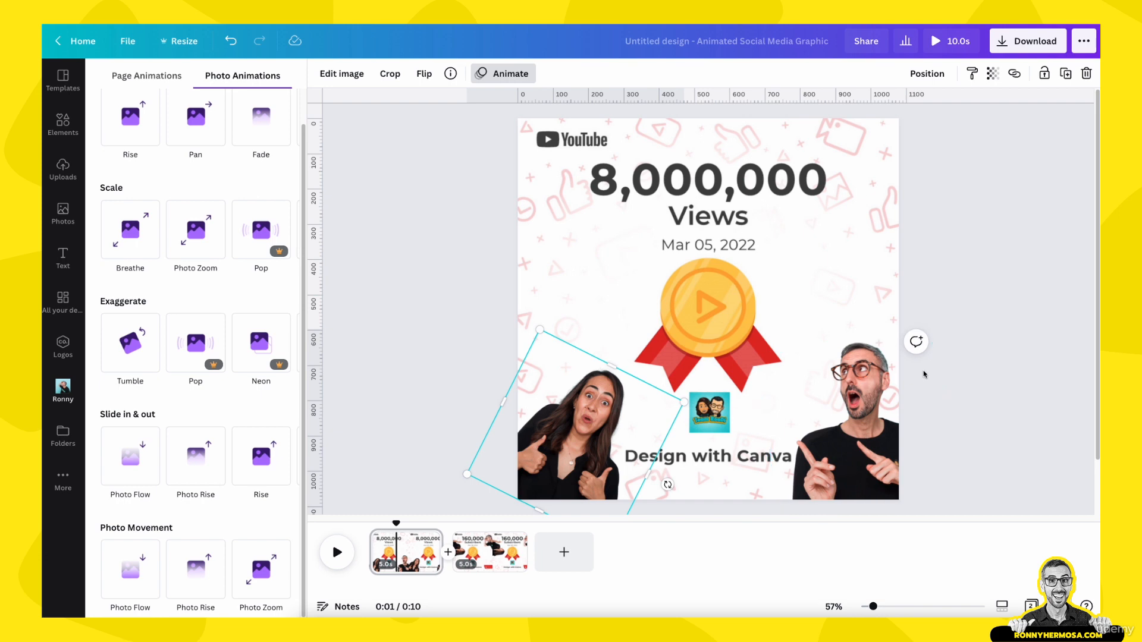
- Select the first page's background and apply the Stomp page animation to it
left_click(958, 276)
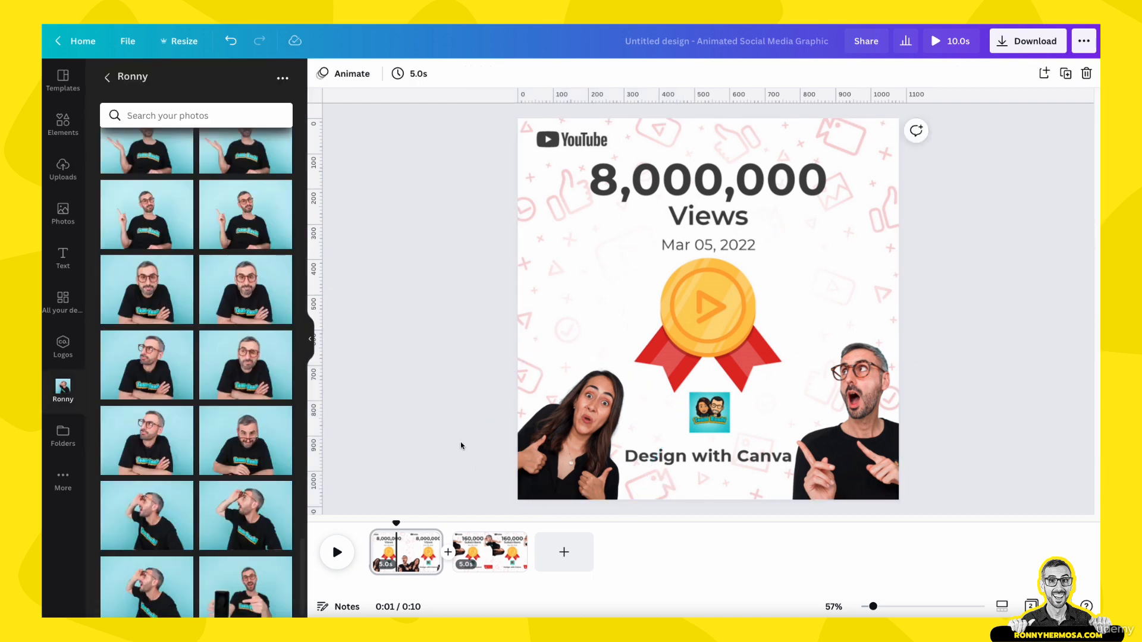
left_click(599, 441)
left_click(830, 459)
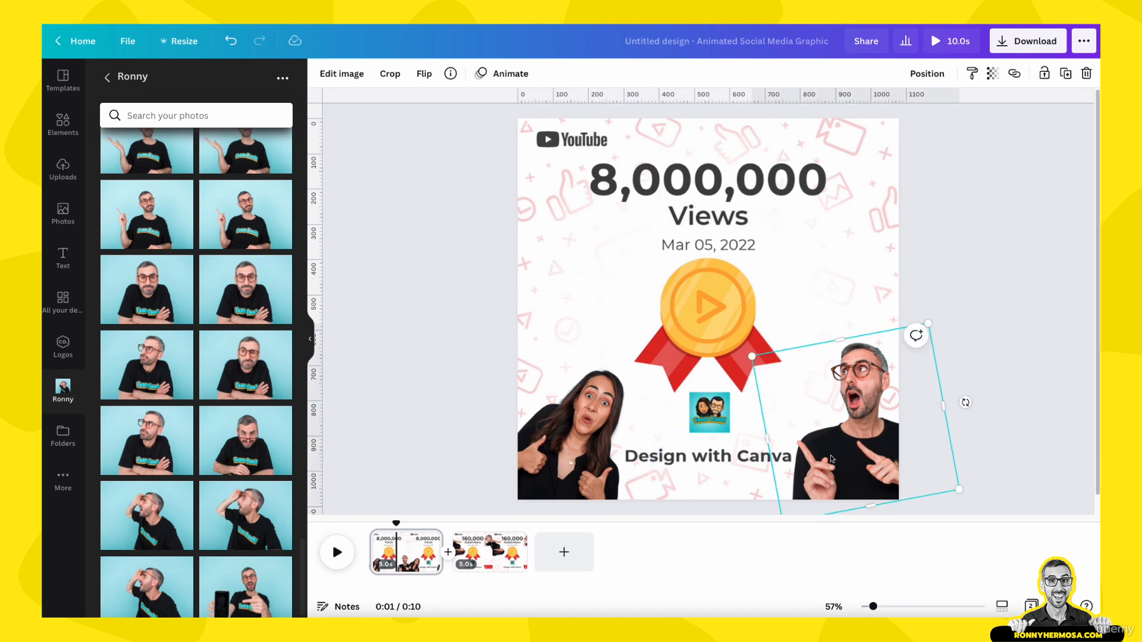
left_click(820, 294)
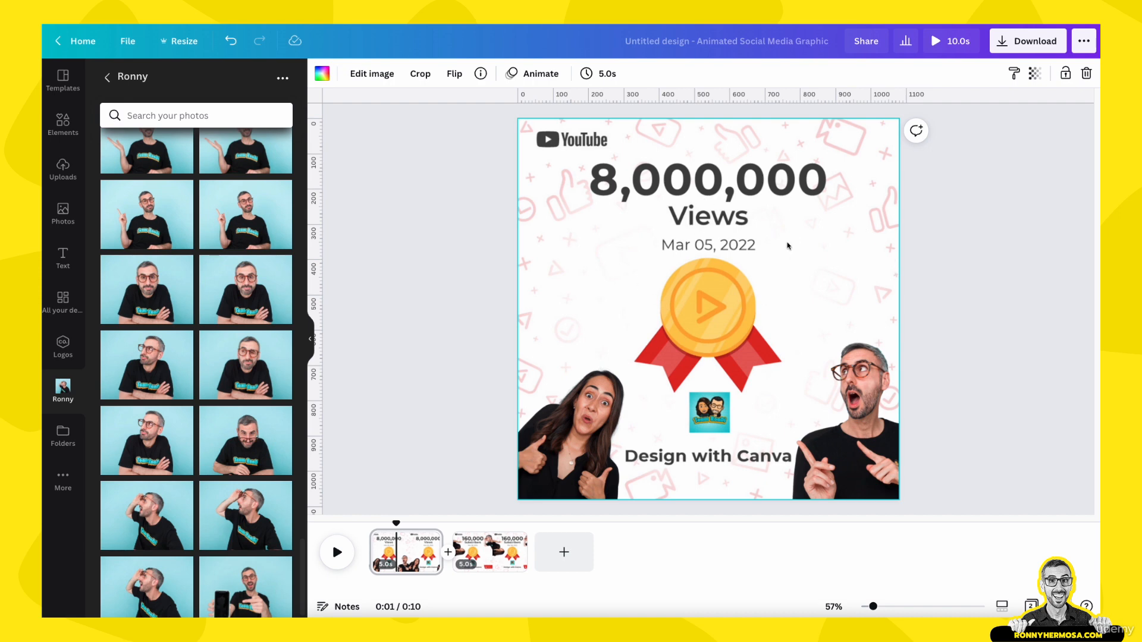
left_click(539, 76)
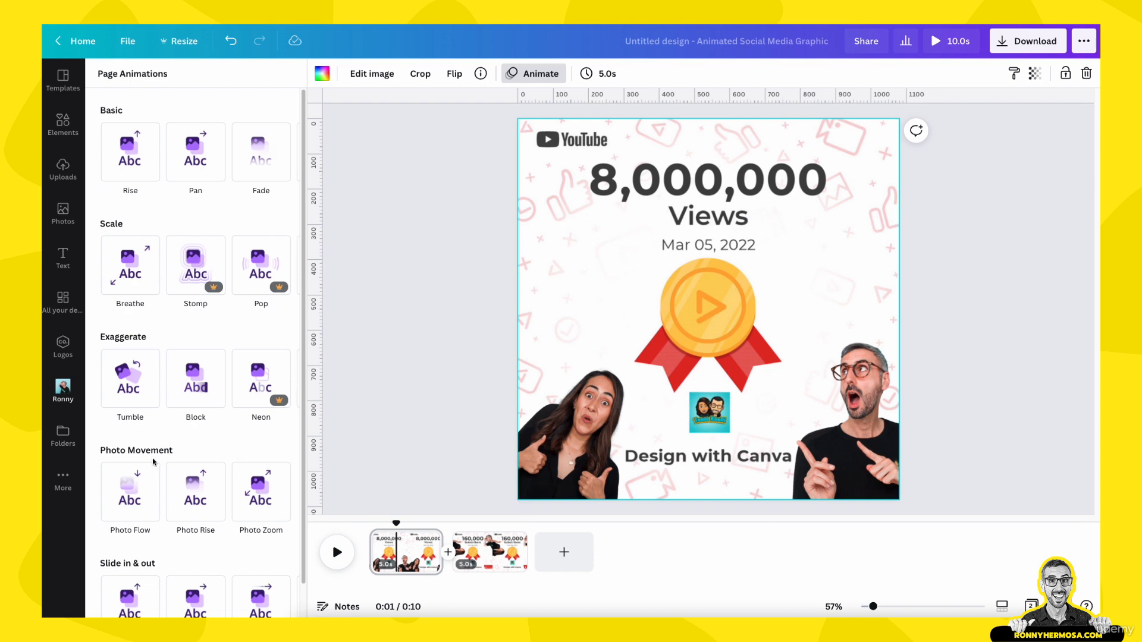
scroll(127, 427, "down", 1)
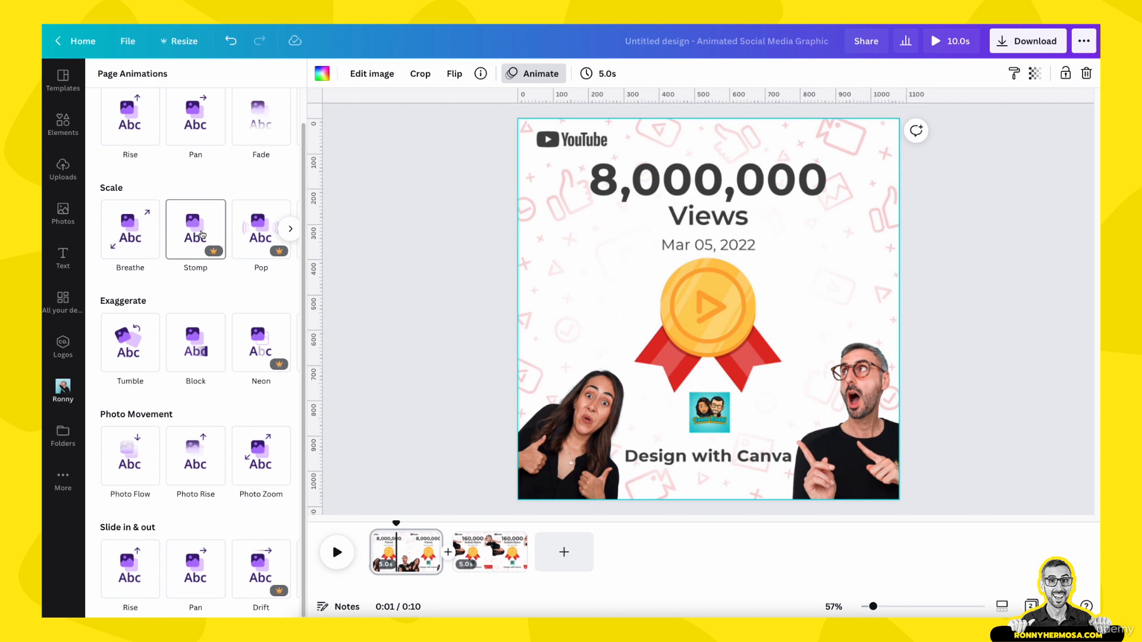
left_click(201, 234)
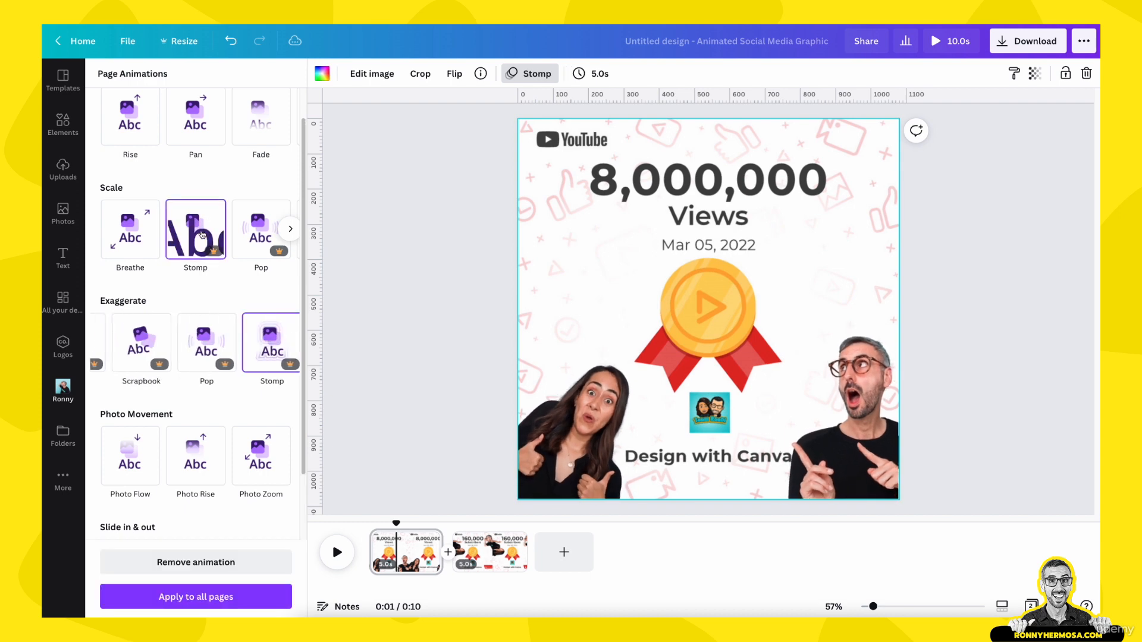
left_click(440, 377)
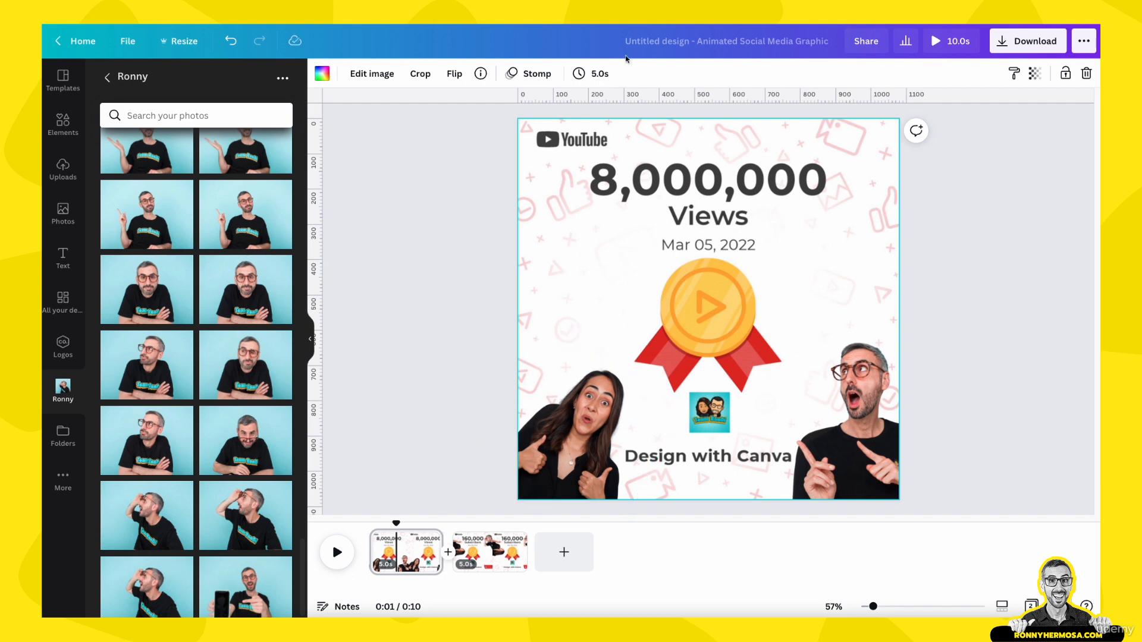
- Set the first page's duration to 3.0 s
left_click(599, 73)
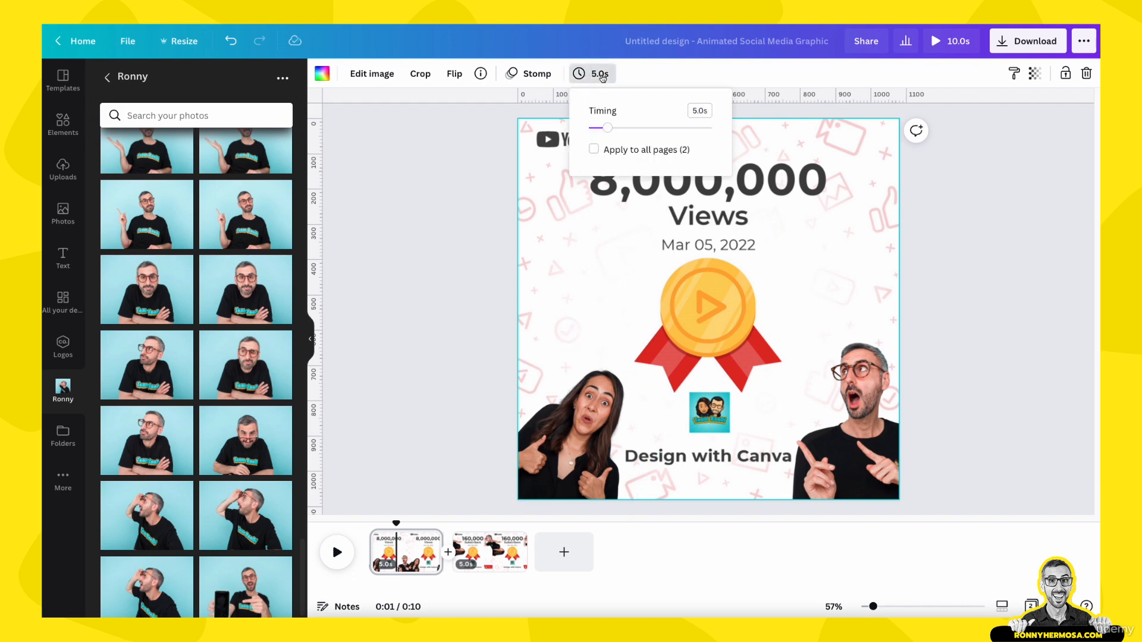
left_click(697, 112)
type("3")
key("Return")
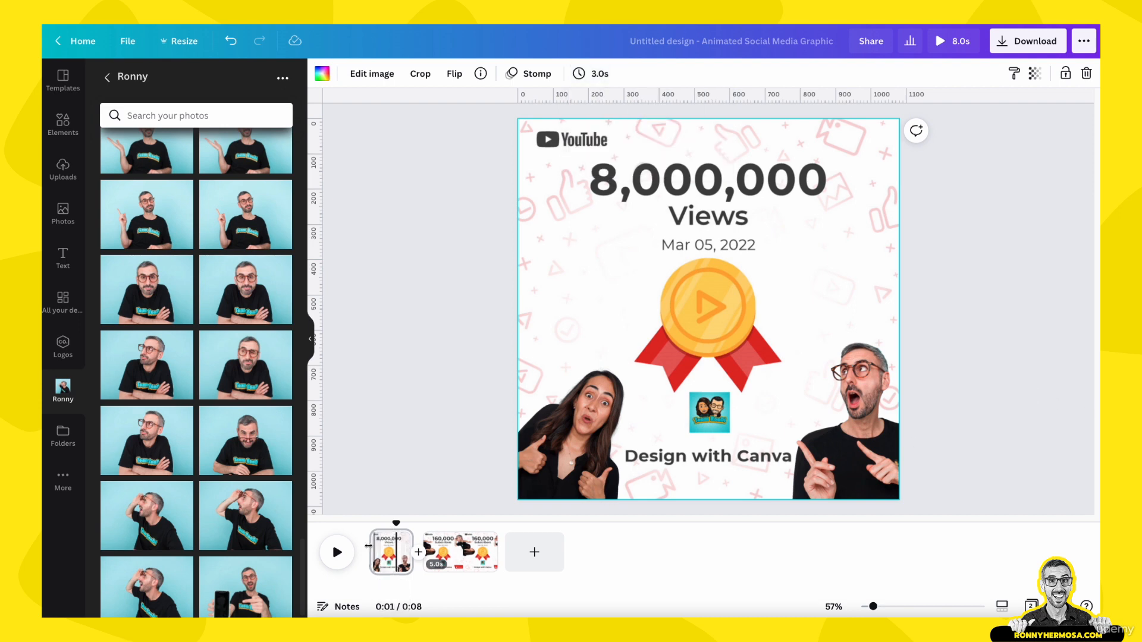
- Switch to the second page and set its duration to 3.0 s
left_click(459, 546)
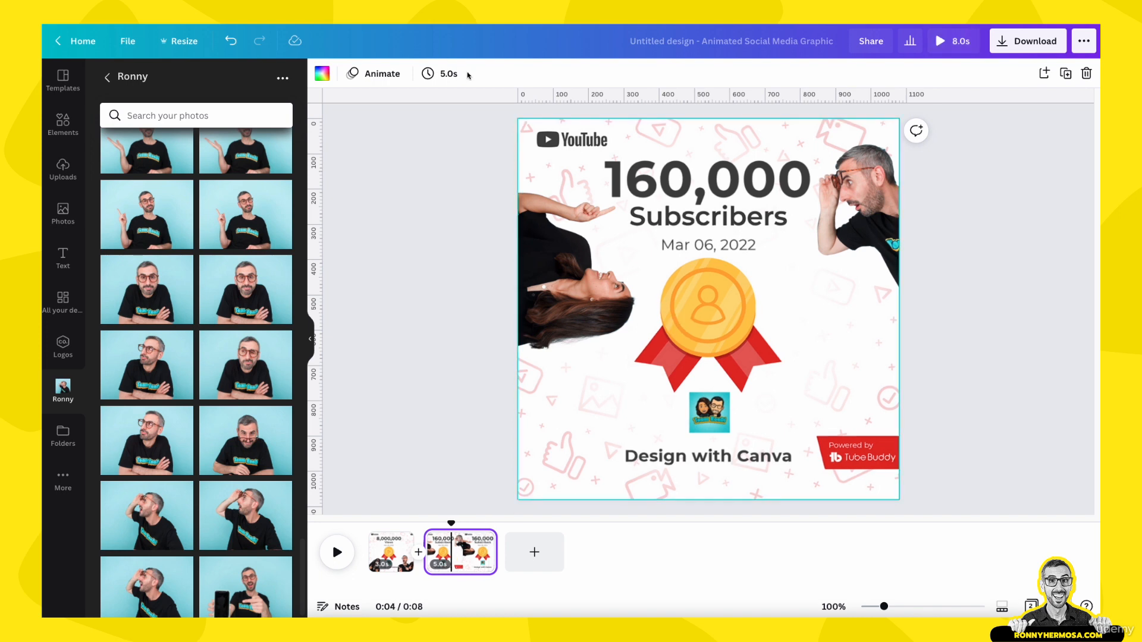
left_click(449, 76)
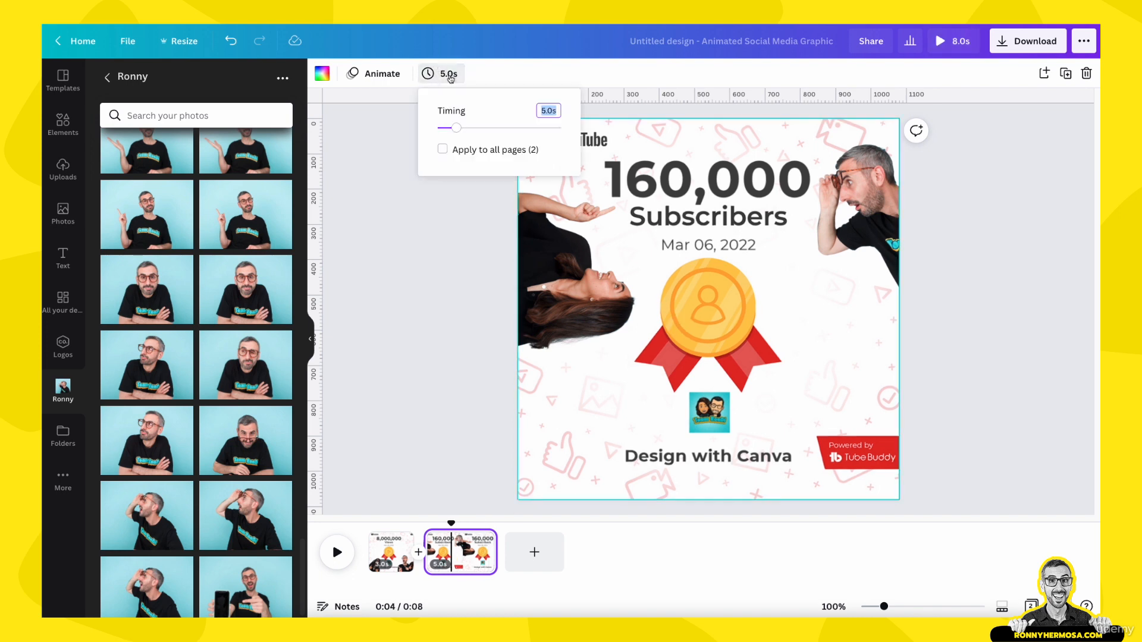
type("3")
key("Return")
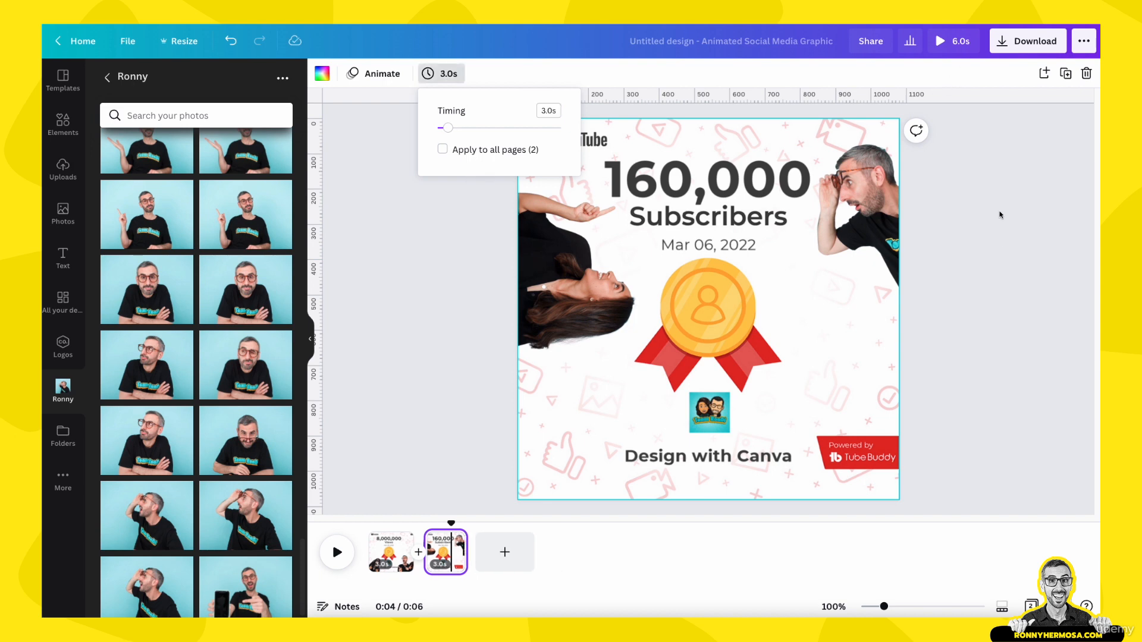
- Select the second page's background and apply the Pop page animation to it
left_click(1001, 251)
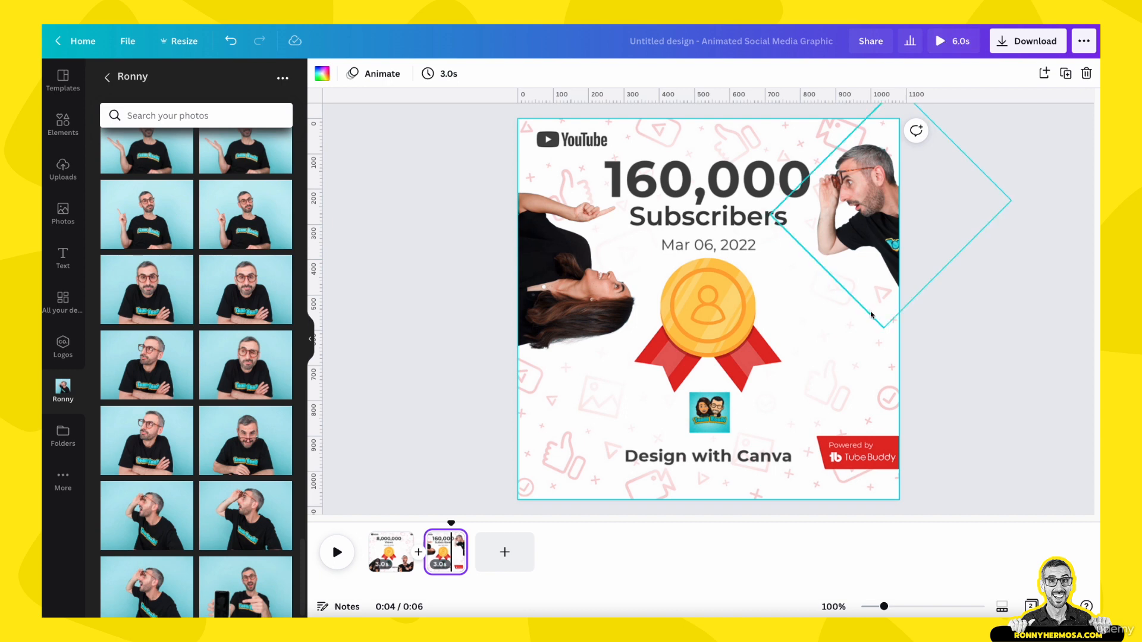
left_click(562, 402)
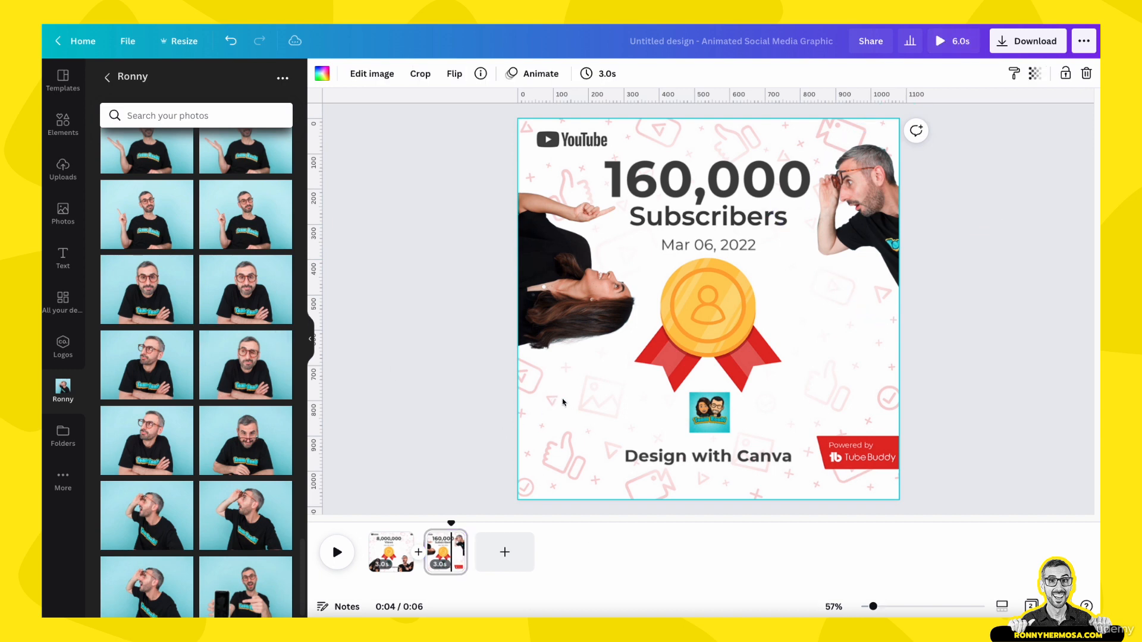
left_click(546, 73)
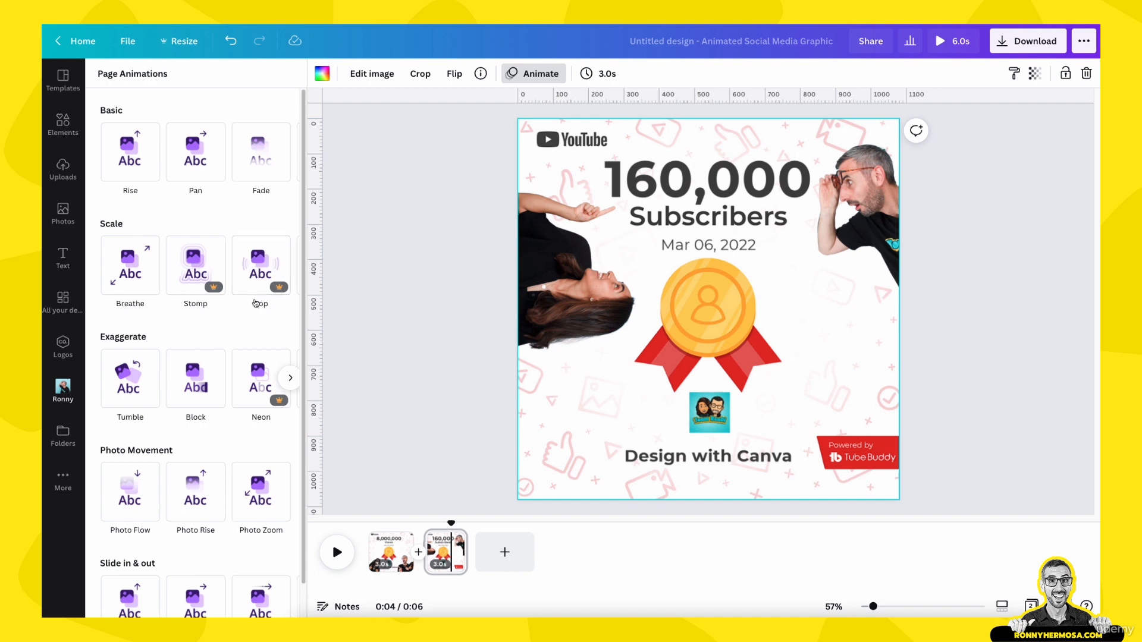
left_click(266, 267)
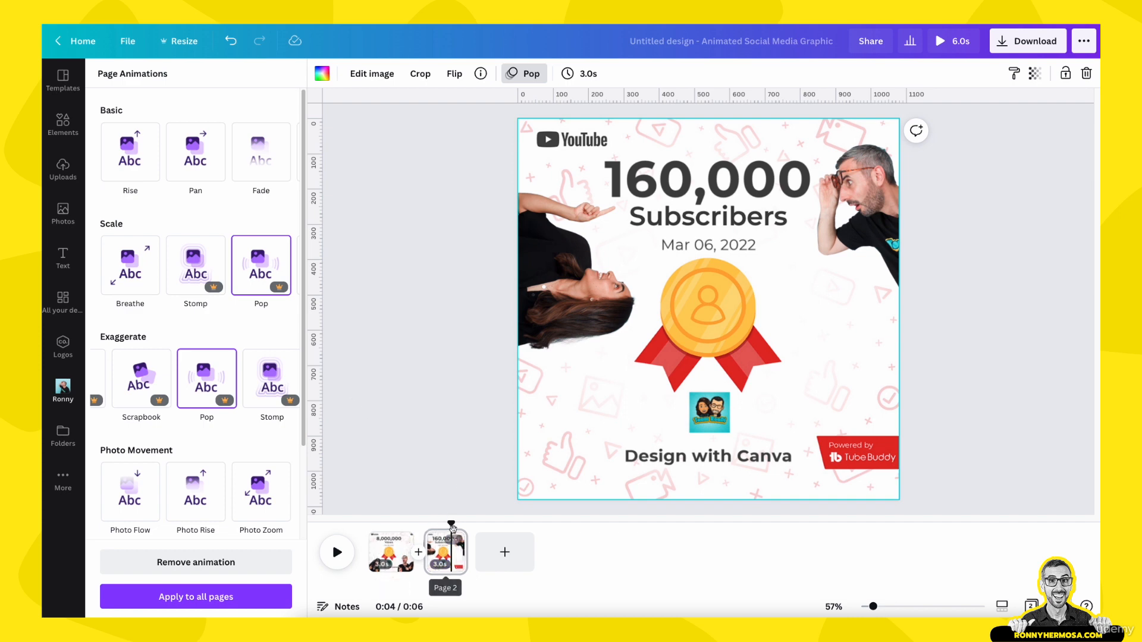
- Play a preview of the animated design from the first page, then close it
left_click(387, 542)
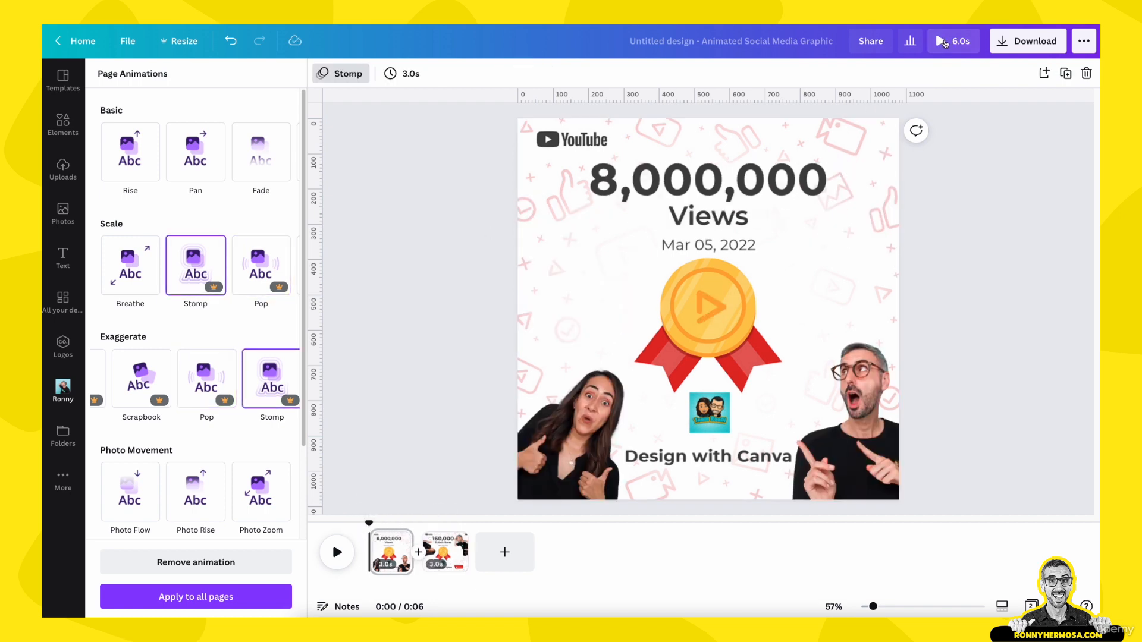
left_click(945, 41)
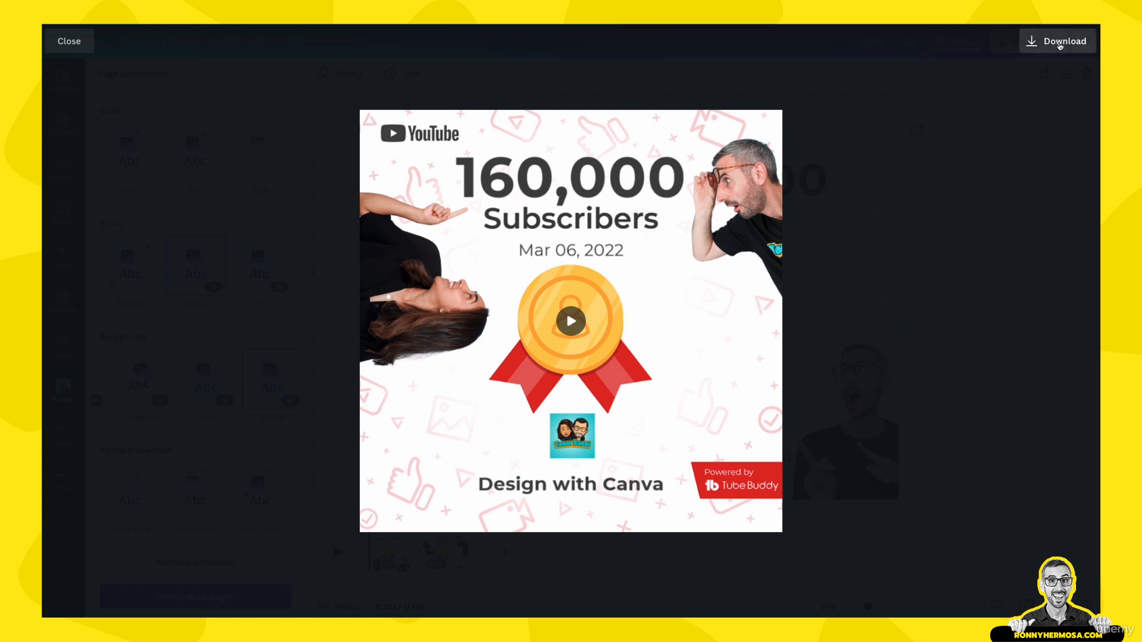
left_click(83, 45)
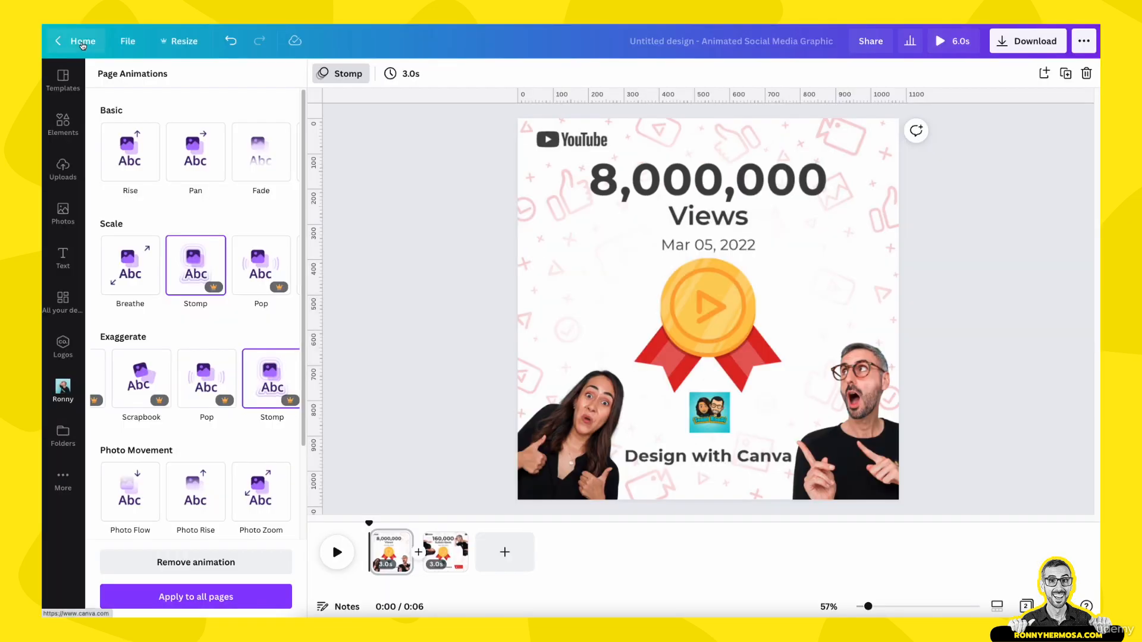
- Download all pages of the design as a GIF file
left_click(1026, 46)
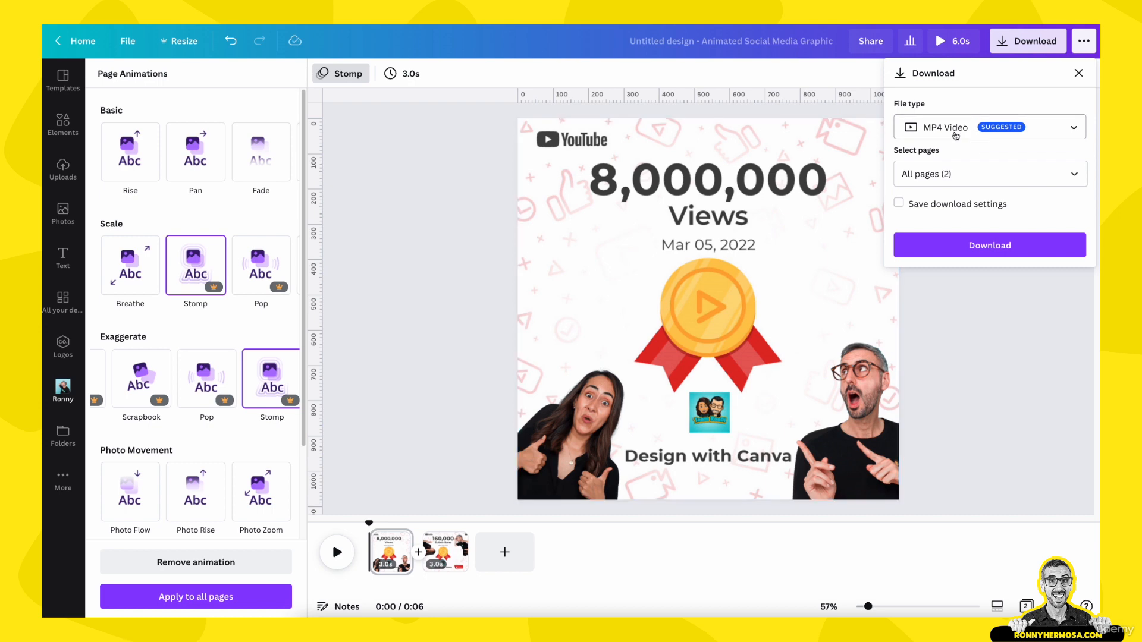
left_click(1070, 126)
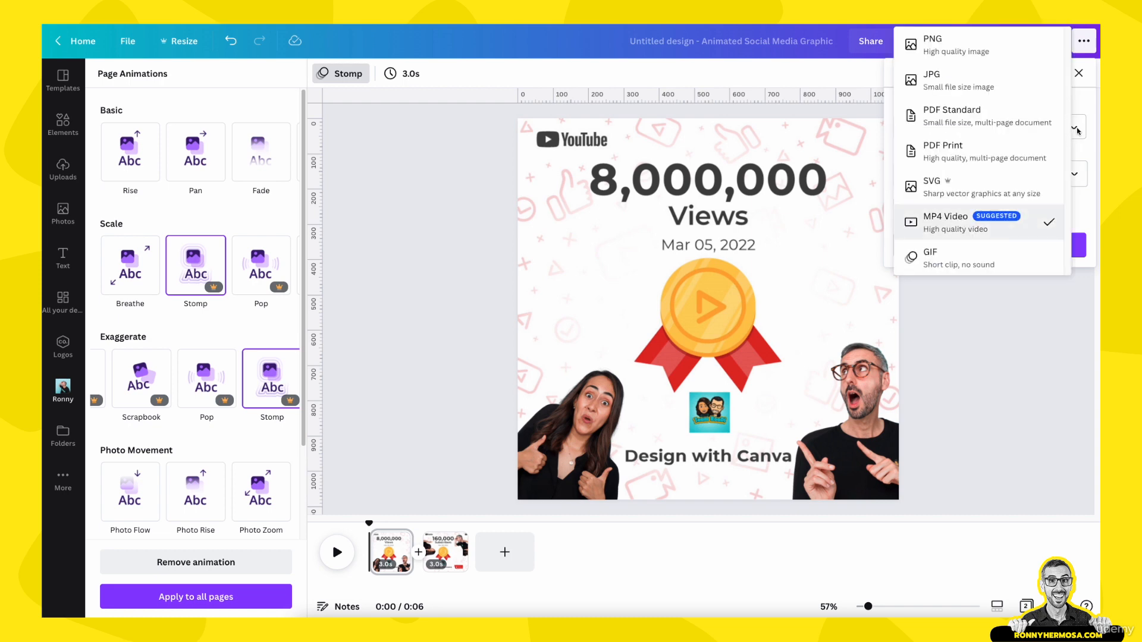
left_click(944, 264)
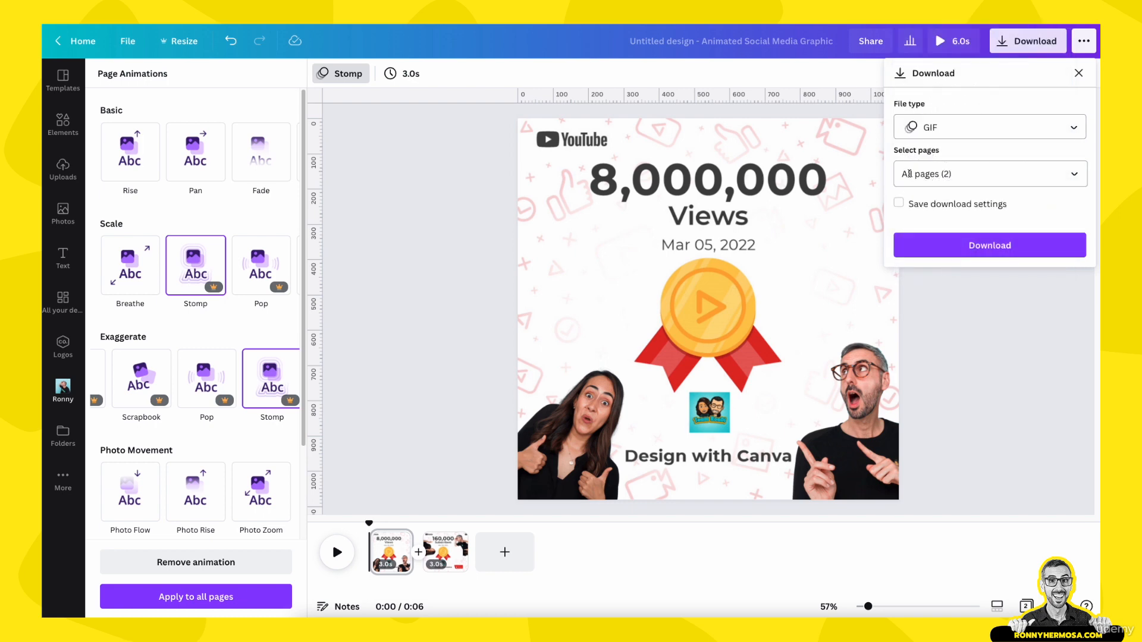
left_click(1075, 174)
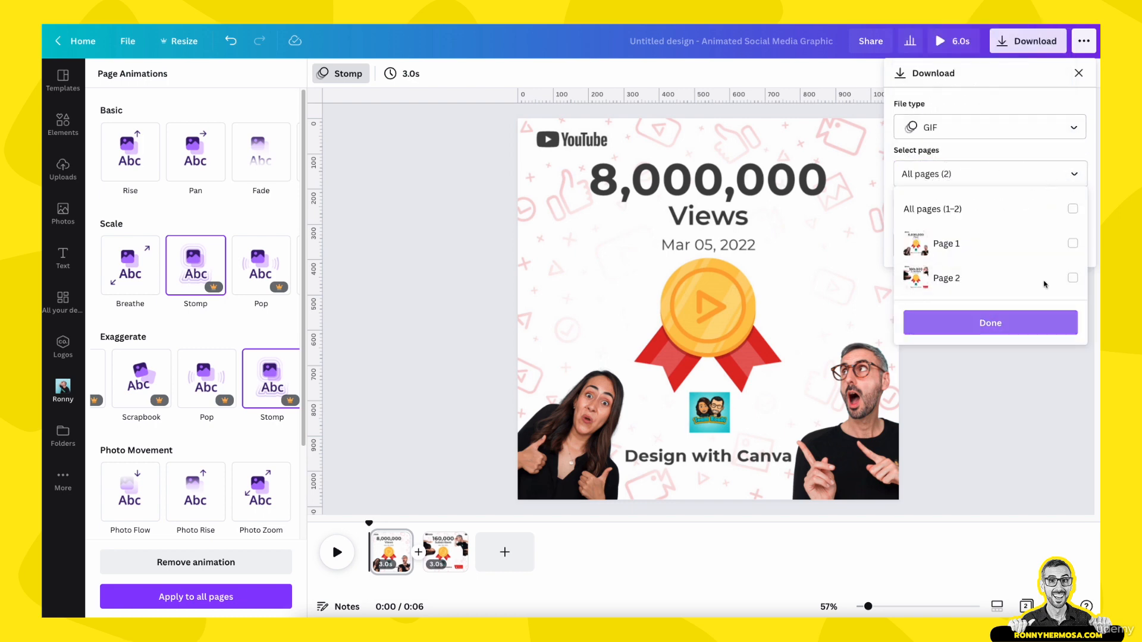
left_click(1072, 209)
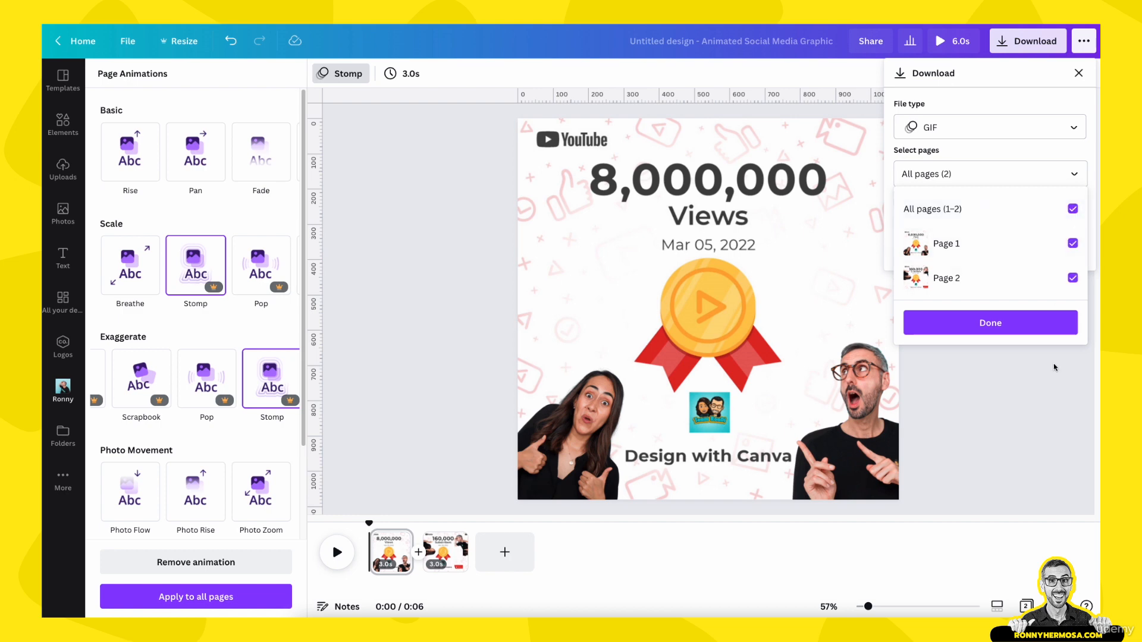
left_click(992, 324)
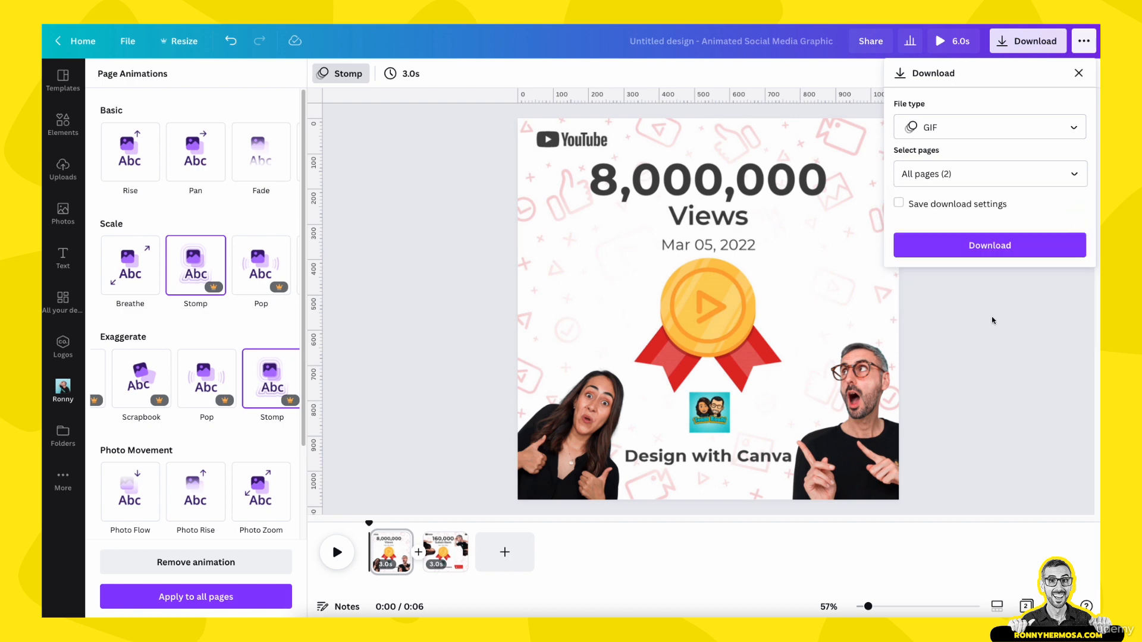
left_click(988, 244)
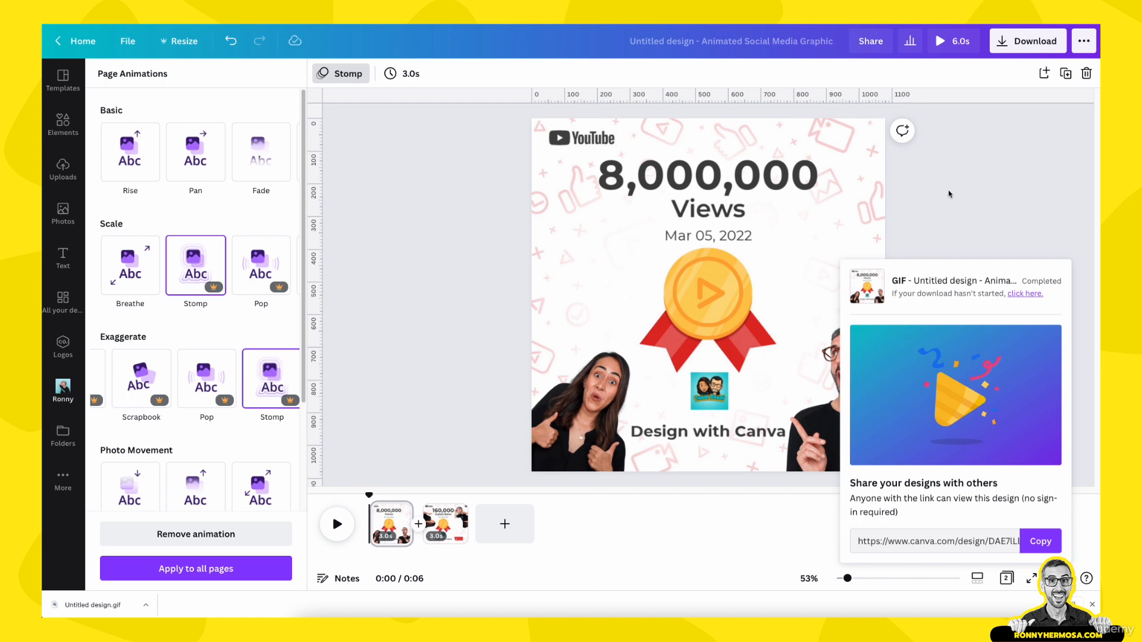
- Open the downloaded GIF file to preview it, then close the preview
left_click(946, 231)
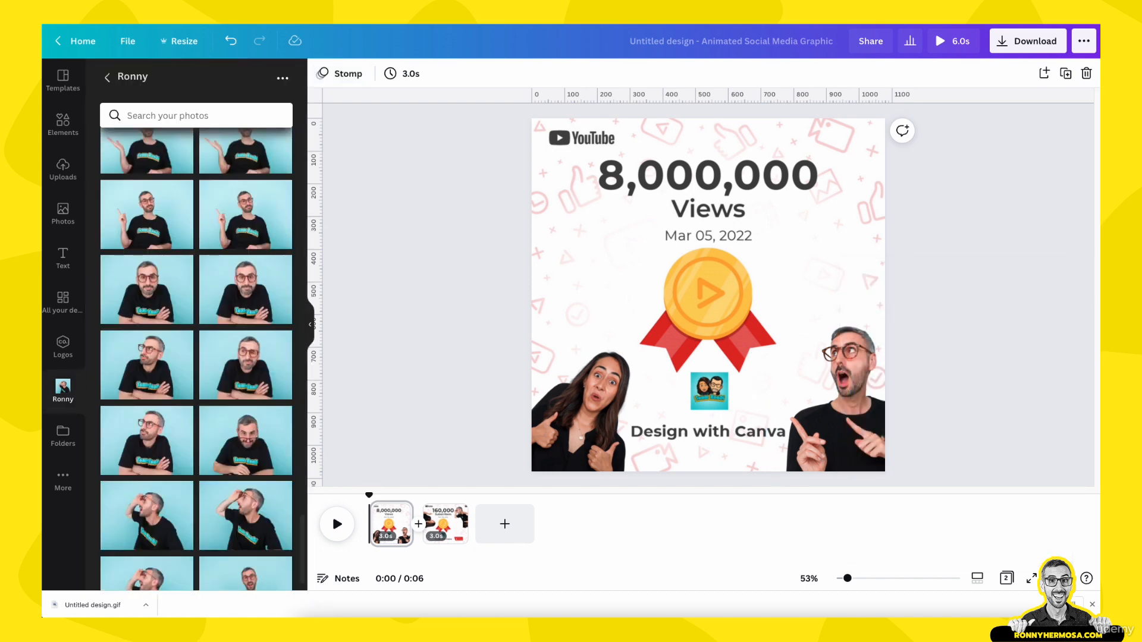
left_click(146, 605)
left_click(166, 591)
mouse_move(1094, 429)
left_mouse_down()
mouse_move(1007, 430)
mouse_move(1097, 429)
left_mouse_up()
key("space")
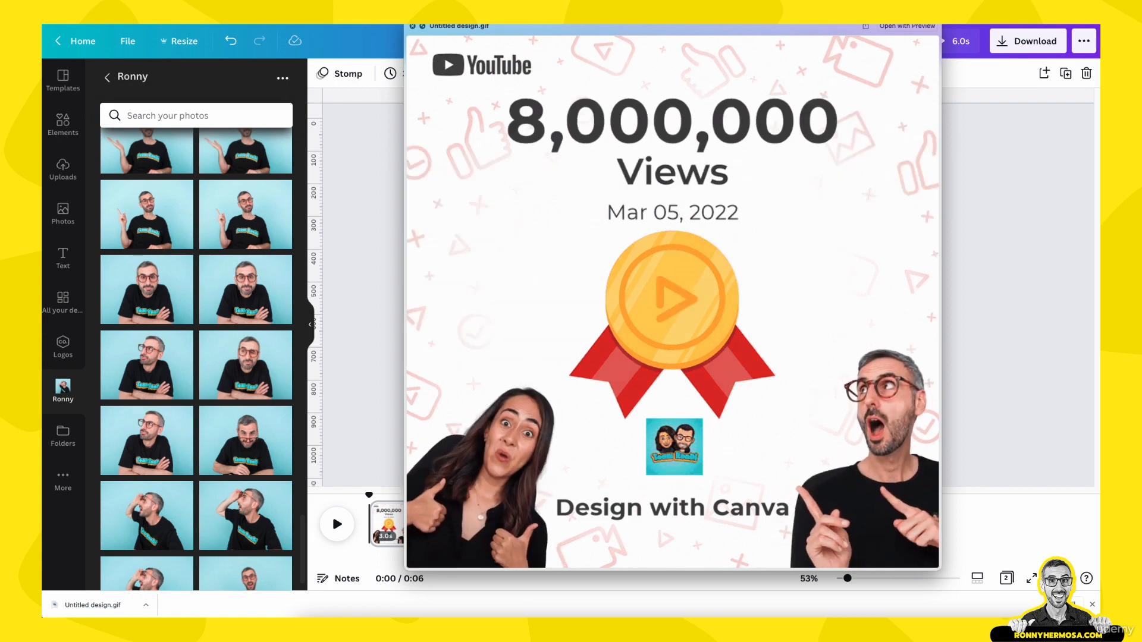
key("space")
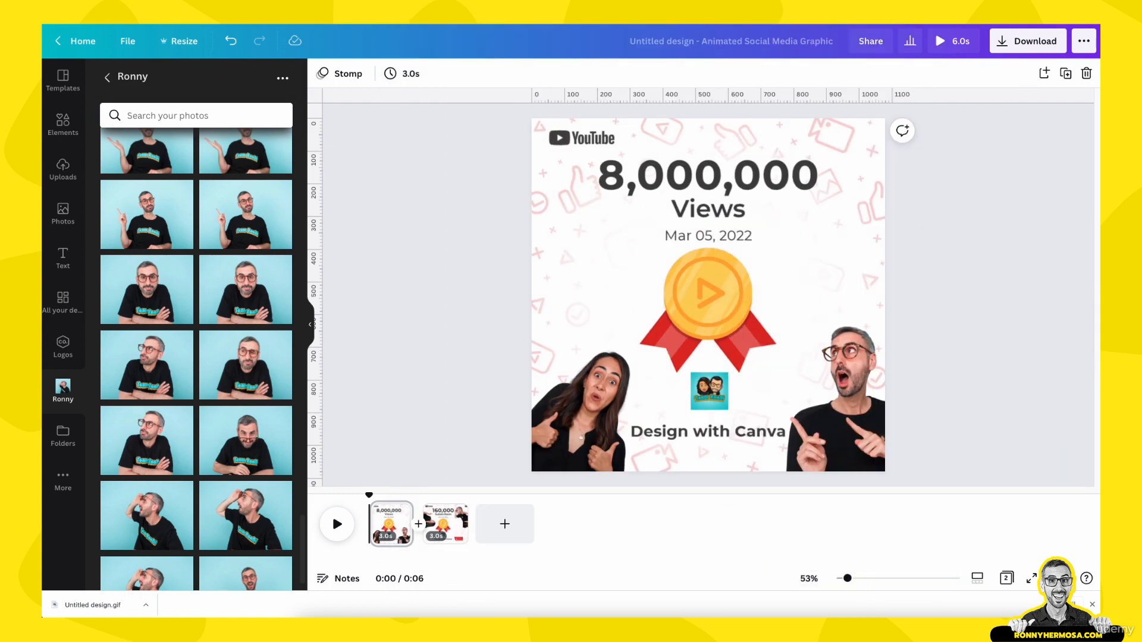